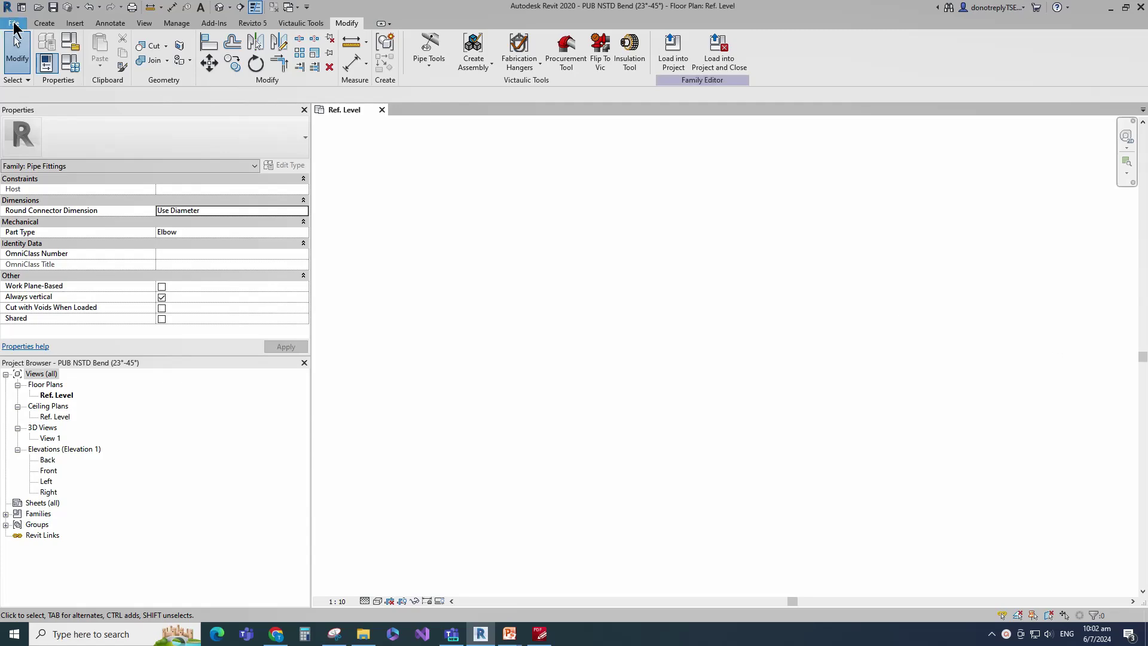
Create a new family from the metric generic model template.
{"action": "left_click", "coordinate": [15, 25]}
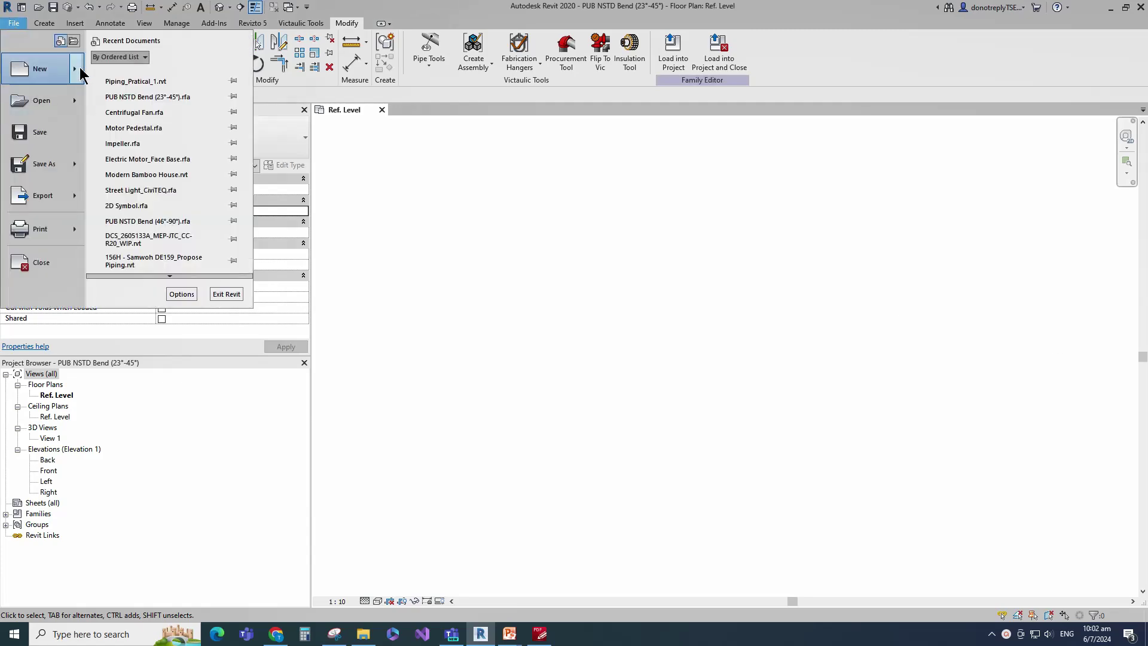
{"action": "mouse_move", "coordinate": [81, 70]}
{"action": "left_click", "coordinate": [137, 112]}
{"action": "scroll", "coordinate": [535, 268], "scroll_direction": "down", "scroll_amount": 10}
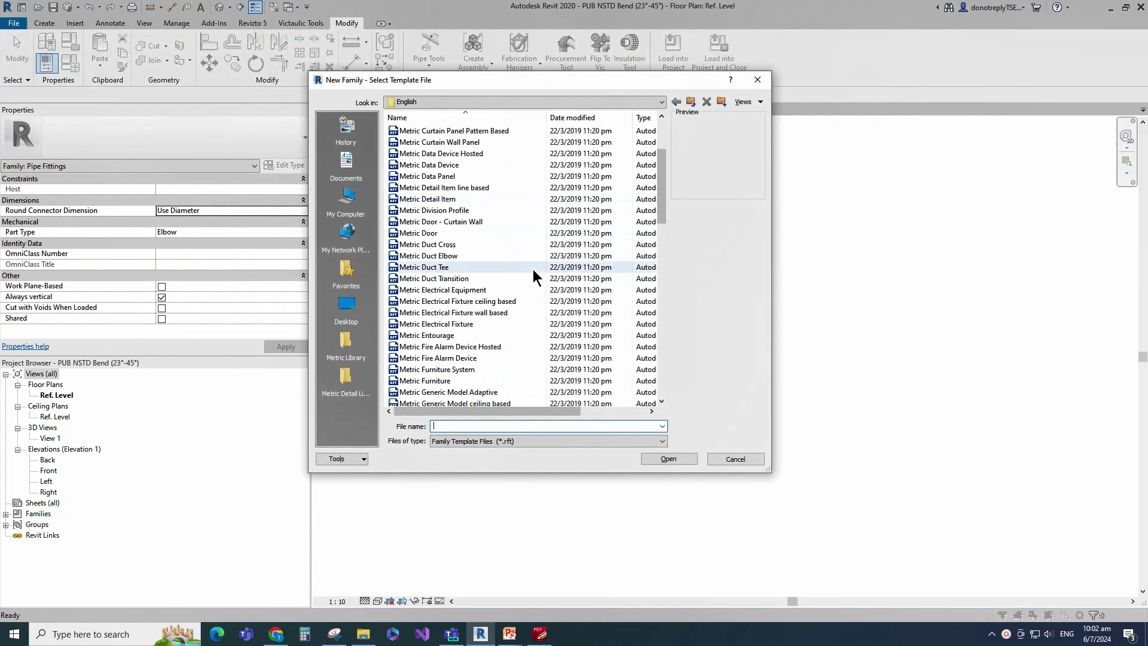
{"action": "left_click", "coordinate": [669, 459]}
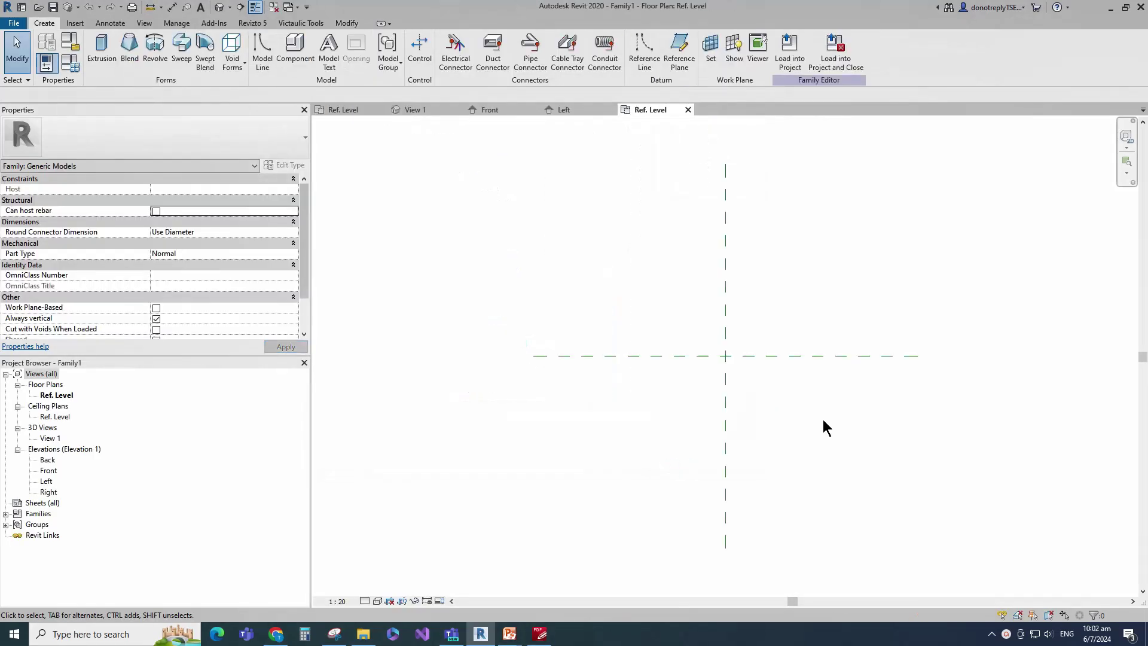
Change the family category to Pipe Fittings in the family category and parameters.
{"action": "left_click", "coordinate": [70, 43]}
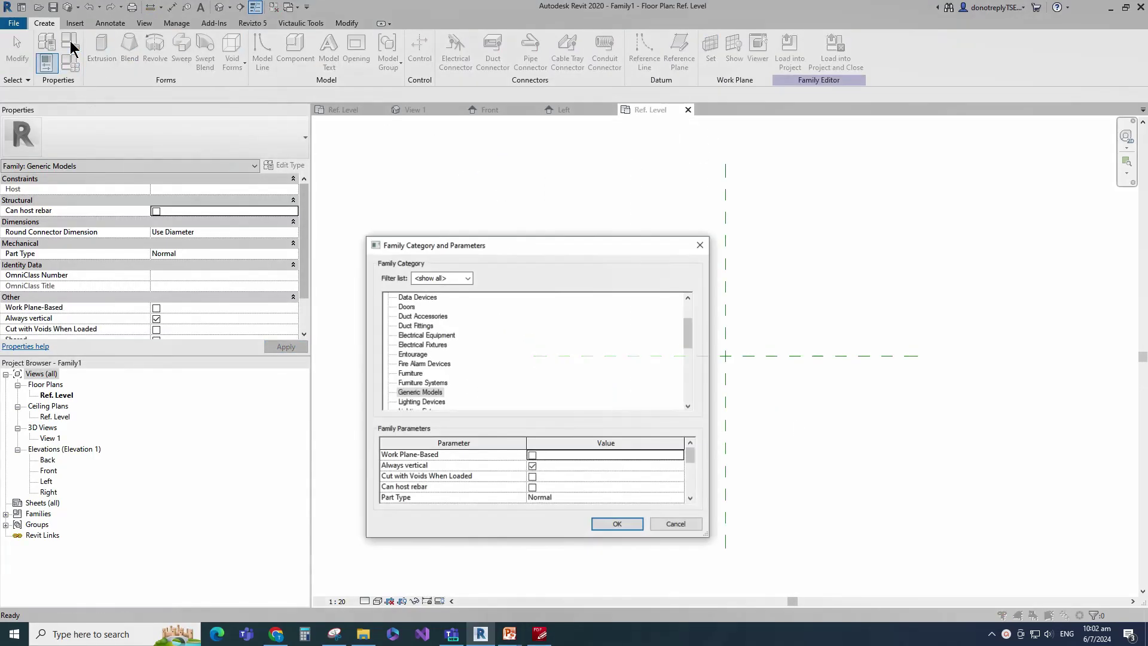
{"action": "scroll", "coordinate": [532, 361], "scroll_direction": "down", "scroll_amount": 3}
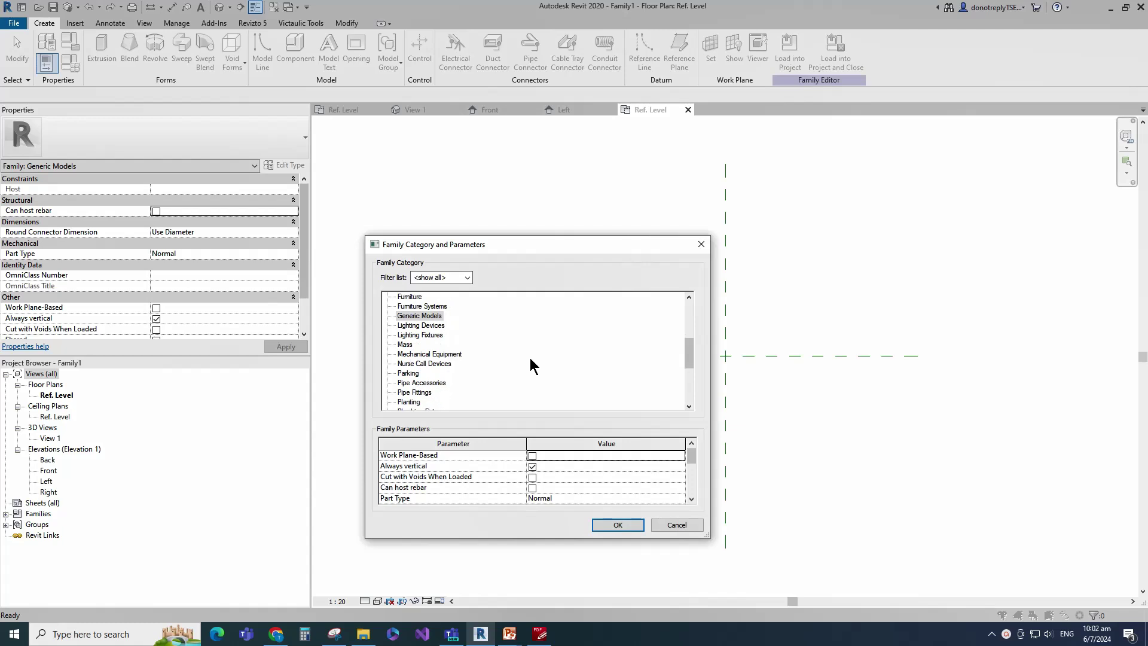
{"action": "left_click", "coordinate": [412, 393]}
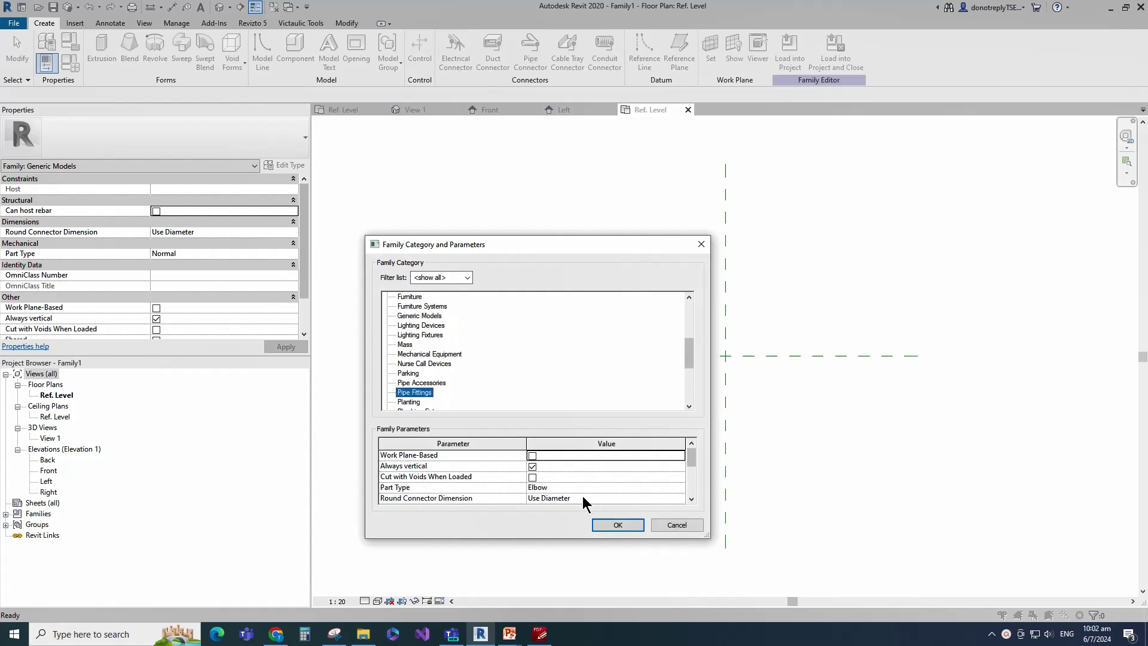
Assign OmniClass number 23.60.30.11.14 - Pipework Fittings to the family and confirm the category settings.
{"action": "scroll", "coordinate": [650, 494], "scroll_direction": "down", "scroll_amount": 1}
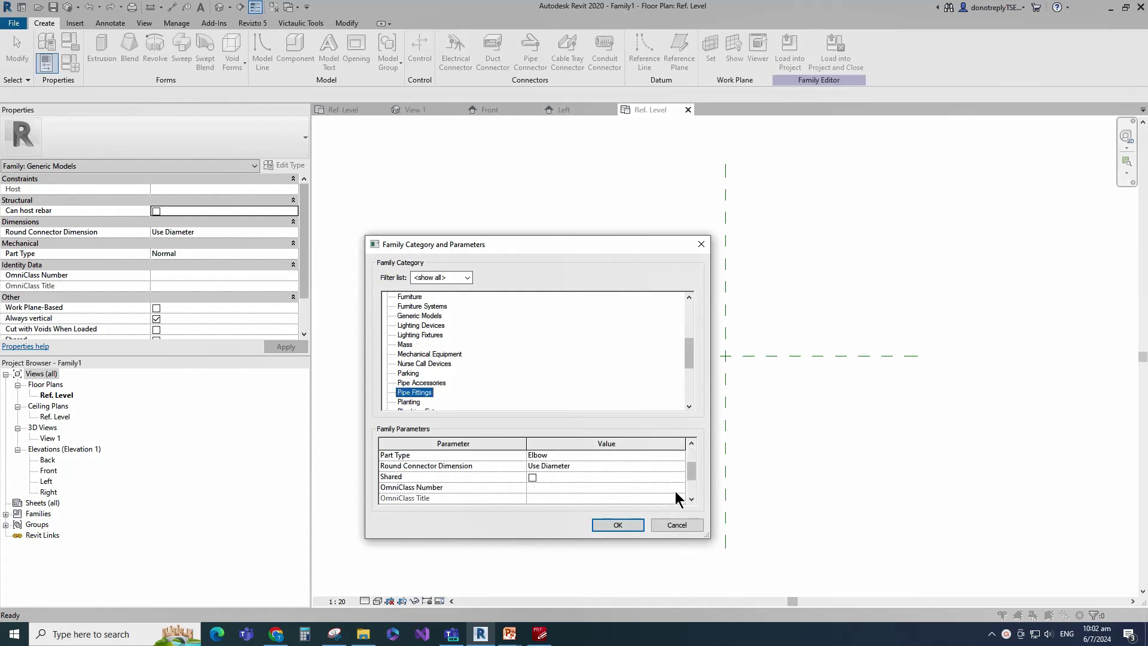
{"action": "left_click", "coordinate": [681, 489]}
{"action": "left_click", "coordinate": [387, 289]}
{"action": "left_click", "coordinate": [399, 298]}
{"action": "left_click", "coordinate": [411, 308]}
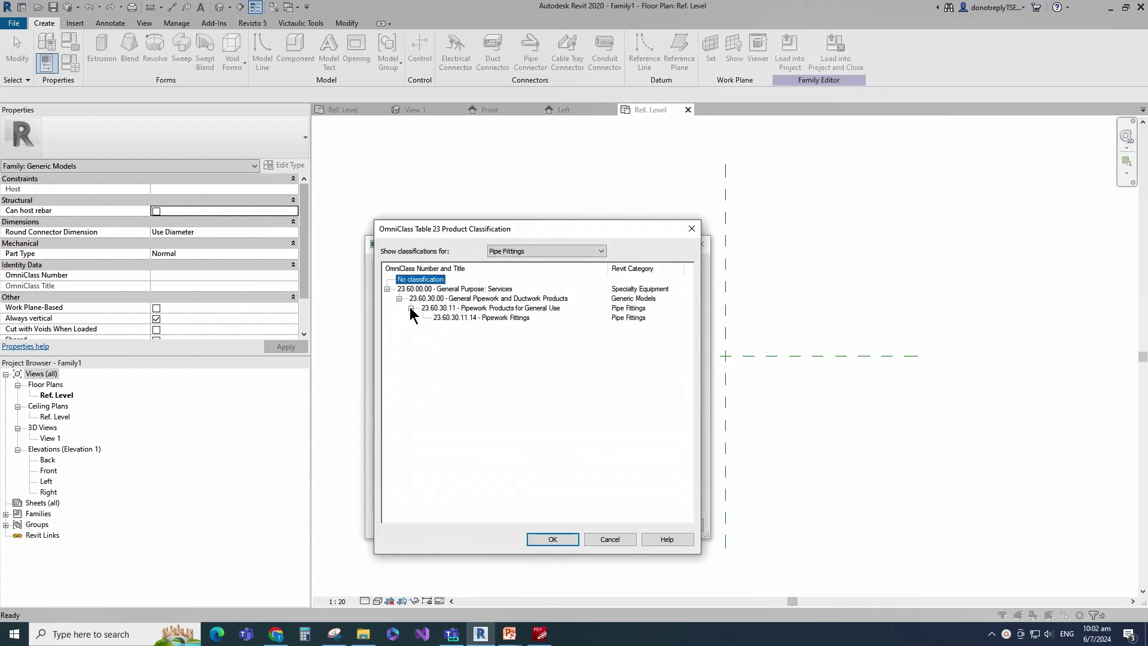
{"action": "left_click", "coordinate": [481, 317]}
{"action": "key", "text": "Return"}
{"action": "left_click", "coordinate": [622, 525]}
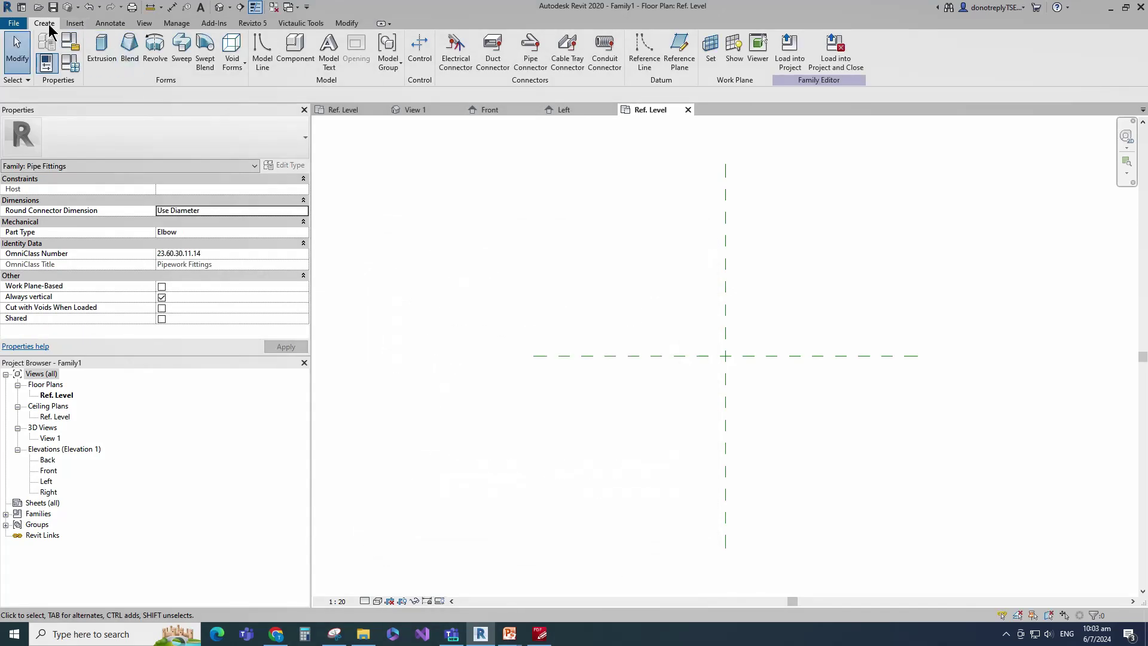
Draw a reference line about 1920 mm long at 45° from the intersection of the two centre reference planes.
{"action": "left_click", "coordinate": [644, 51]}
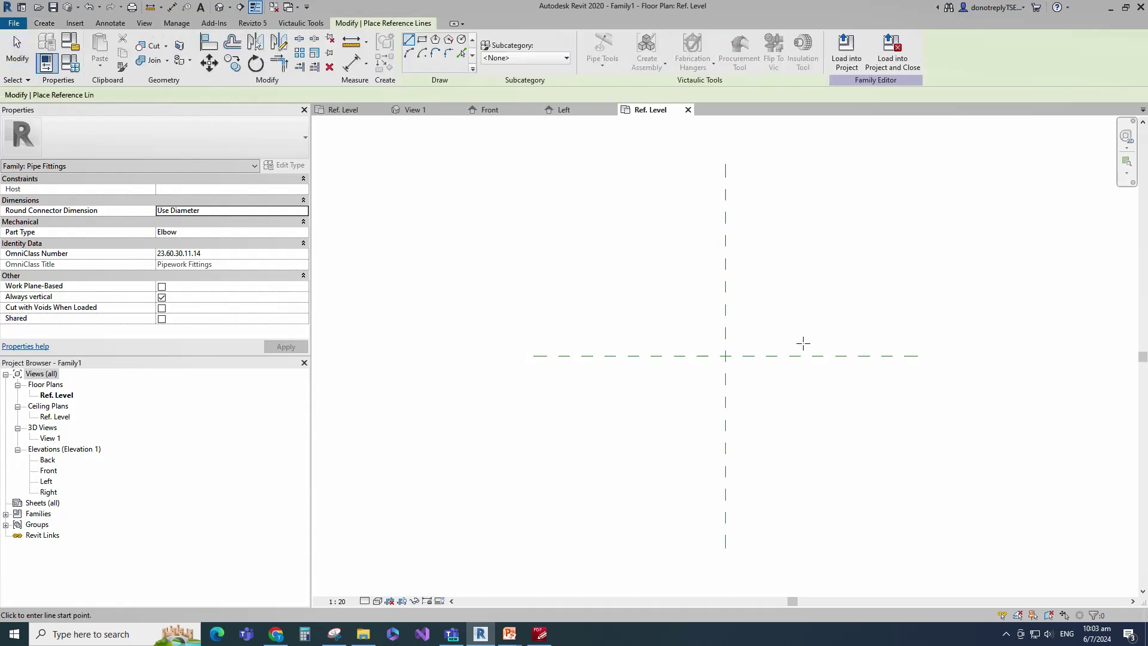
{"action": "left_click", "coordinate": [725, 356]}
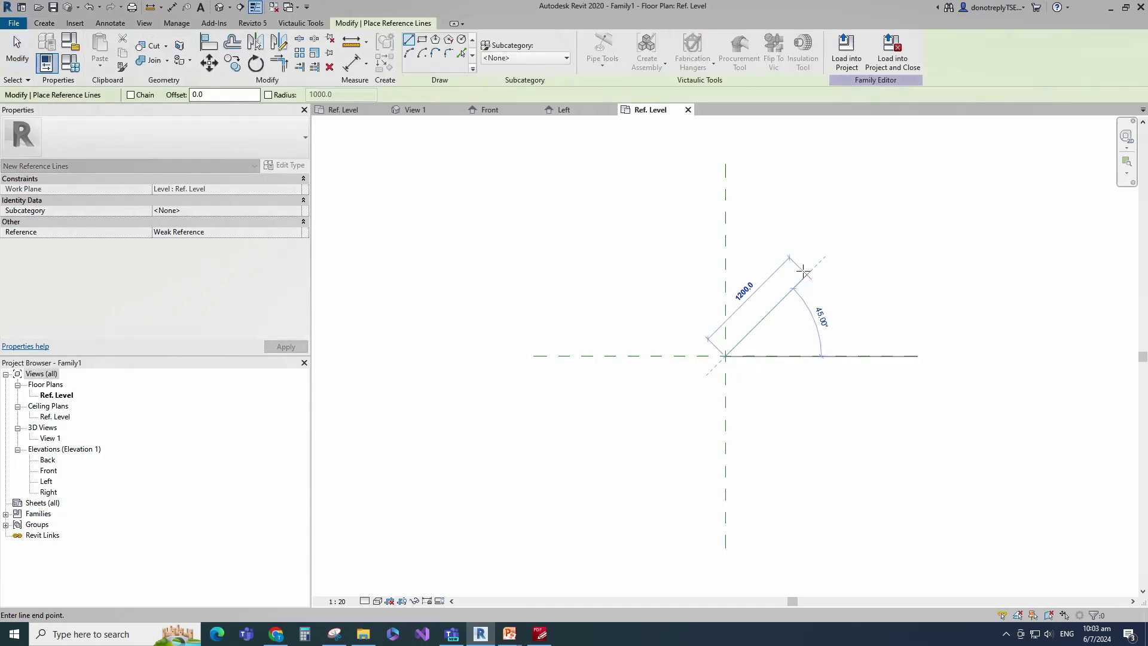
{"action": "left_click", "coordinate": [856, 226]}
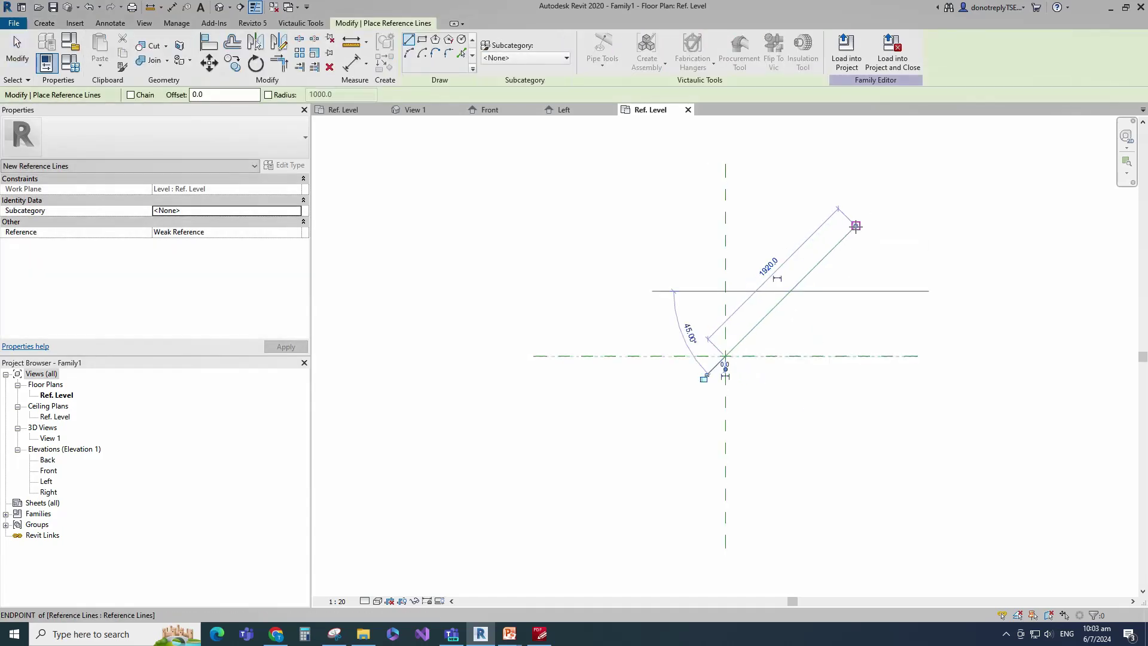
{"action": "scroll", "coordinate": [786, 370], "scroll_direction": "up", "scroll_amount": 3}
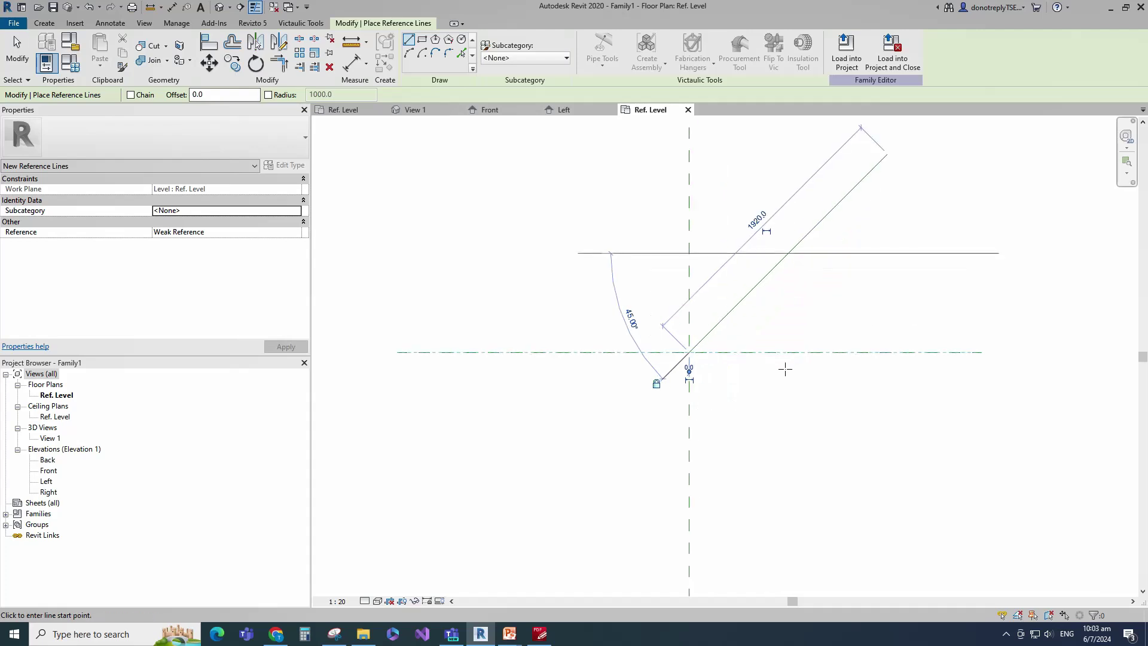
{"action": "scroll", "coordinate": [738, 405], "scroll_direction": "down", "scroll_amount": 1}
{"action": "key", "text": "Escape"}
{"action": "key", "text": "Escape"}
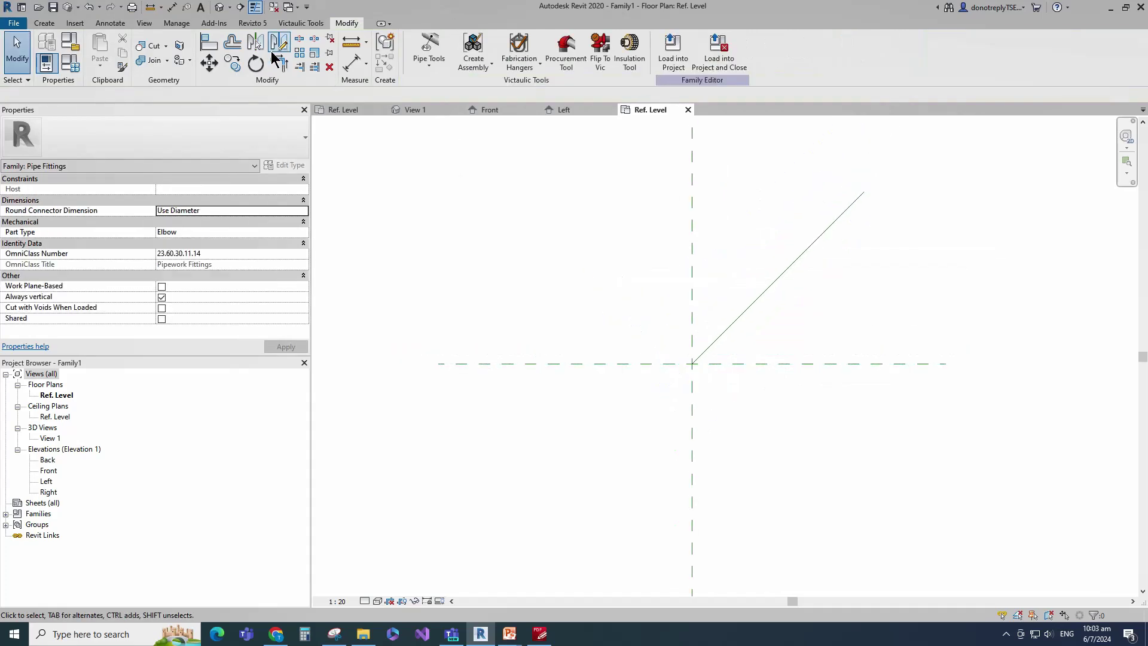
Align the reference line's start point to the centre reference planes and lock it.
{"action": "left_click", "coordinate": [209, 42]}
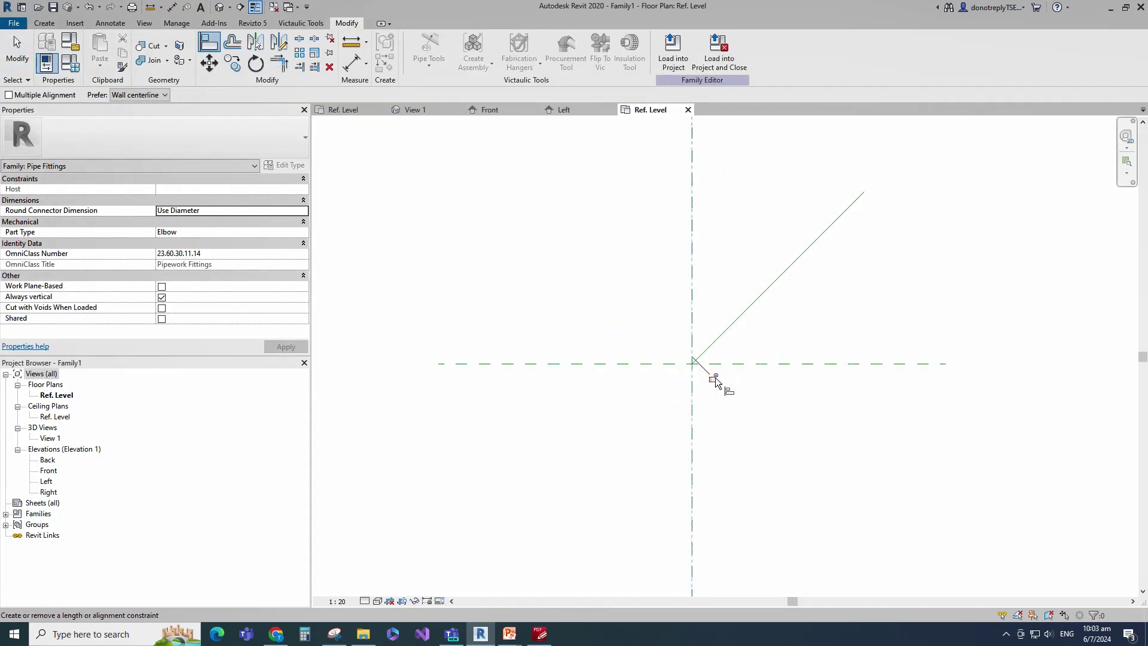
{"action": "left_click", "coordinate": [701, 365]}
{"action": "scroll", "coordinate": [742, 401], "scroll_direction": "down", "scroll_amount": 1}
{"action": "key", "text": "Escape"}
{"action": "key", "text": "Escape"}
Place an angular dimension between the horizontal reference plane and the sloped reference line.
{"action": "left_click", "coordinate": [364, 69]}
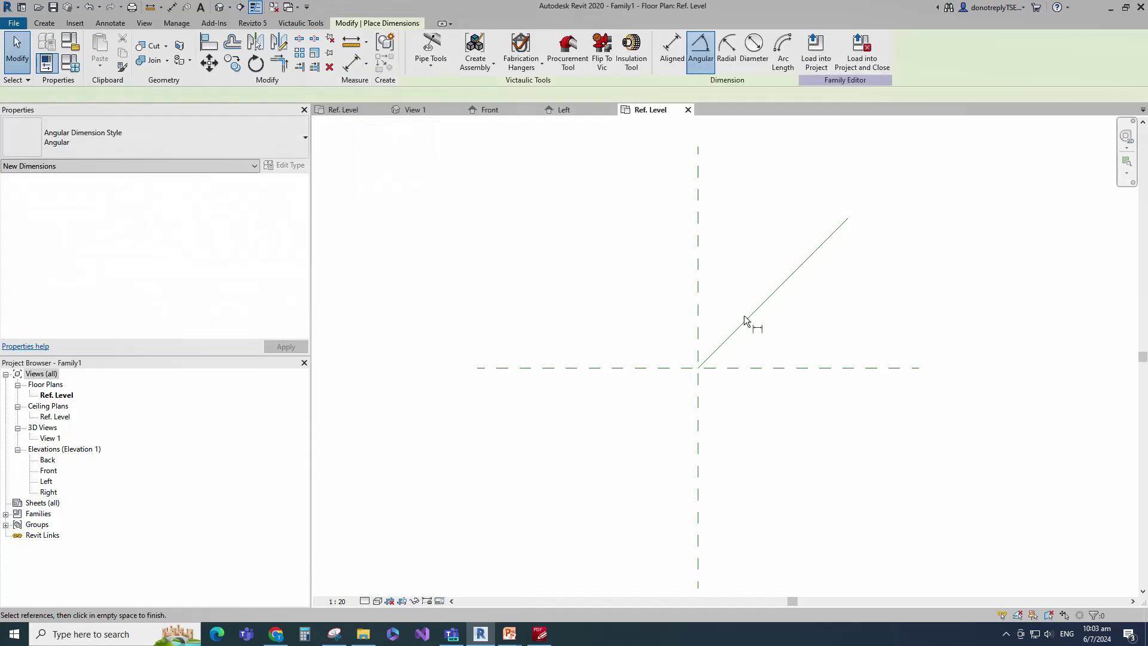
{"action": "left_click", "coordinate": [690, 369]}
{"action": "left_click", "coordinate": [709, 356]}
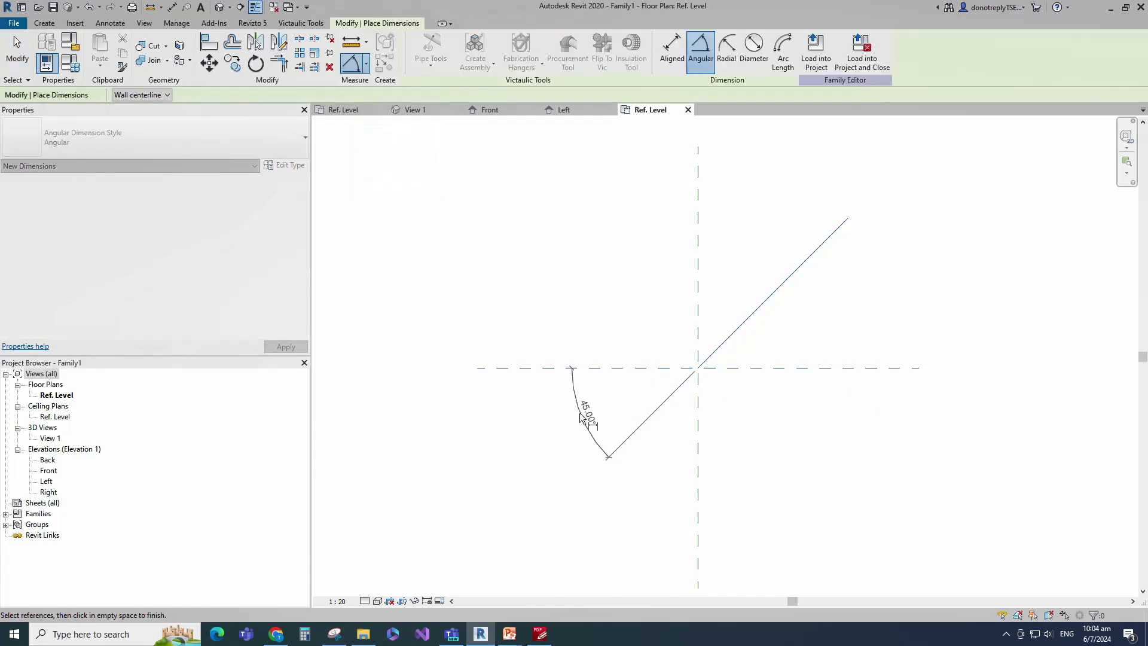
{"action": "left_click", "coordinate": [607, 403]}
{"action": "key", "text": "Escape"}
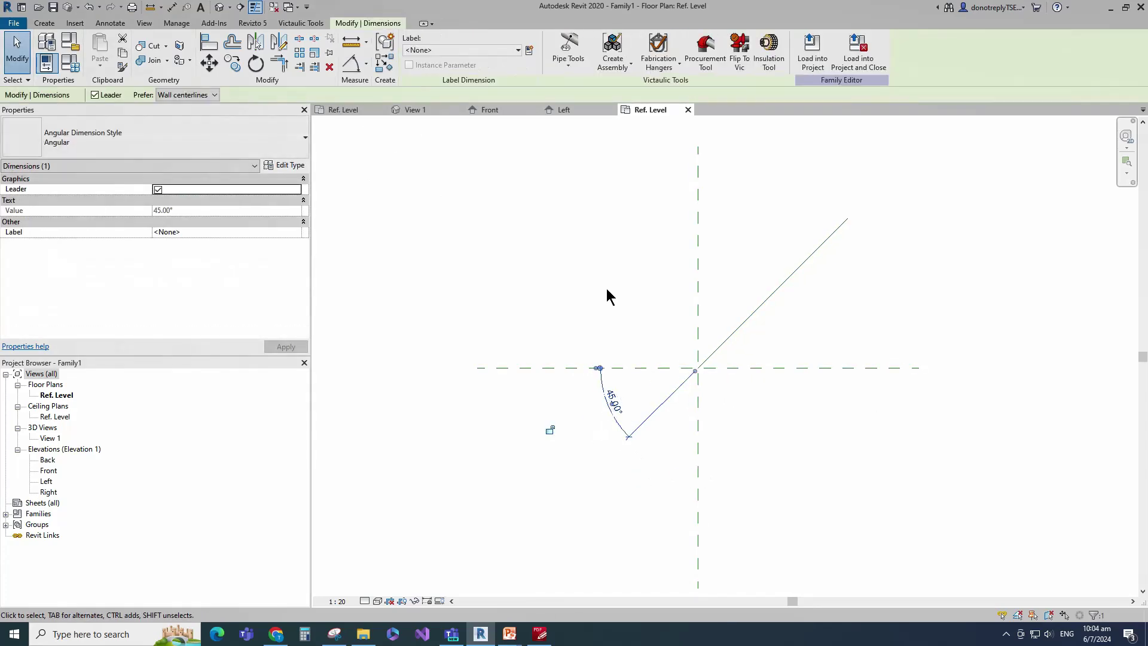
Label the angular dimension with a new instance parameter named Angle, grouped under Constraints.
{"action": "left_click", "coordinate": [529, 50]}
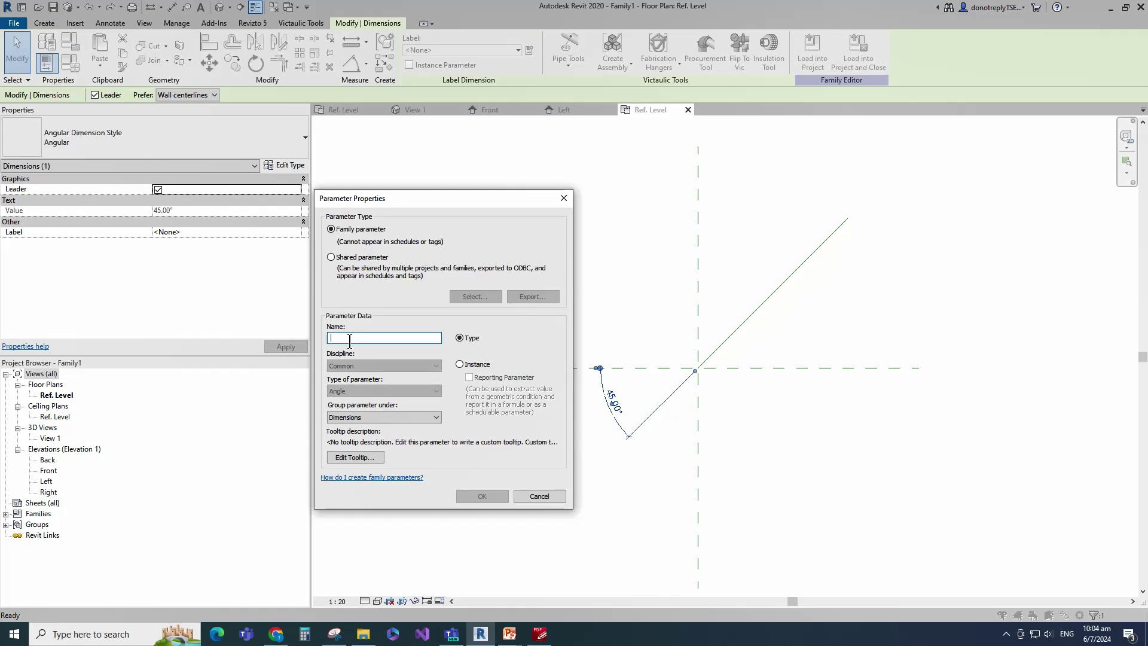
{"action": "type", "text": "Angle"}
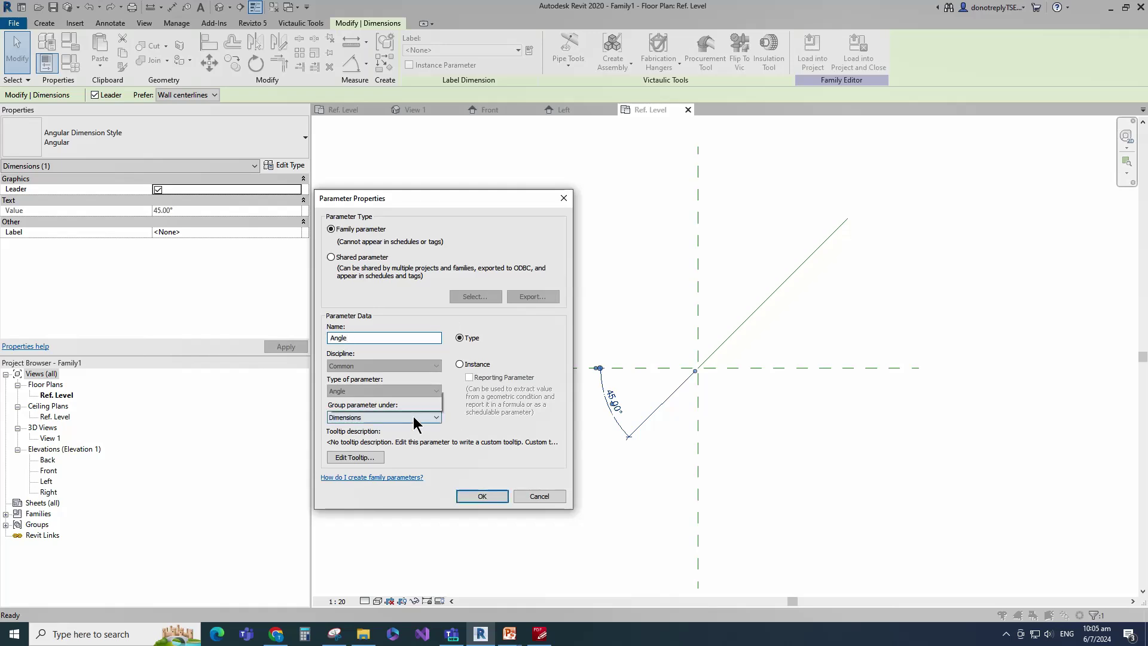
{"action": "left_click", "coordinate": [414, 417]}
{"action": "left_click", "coordinate": [353, 205]}
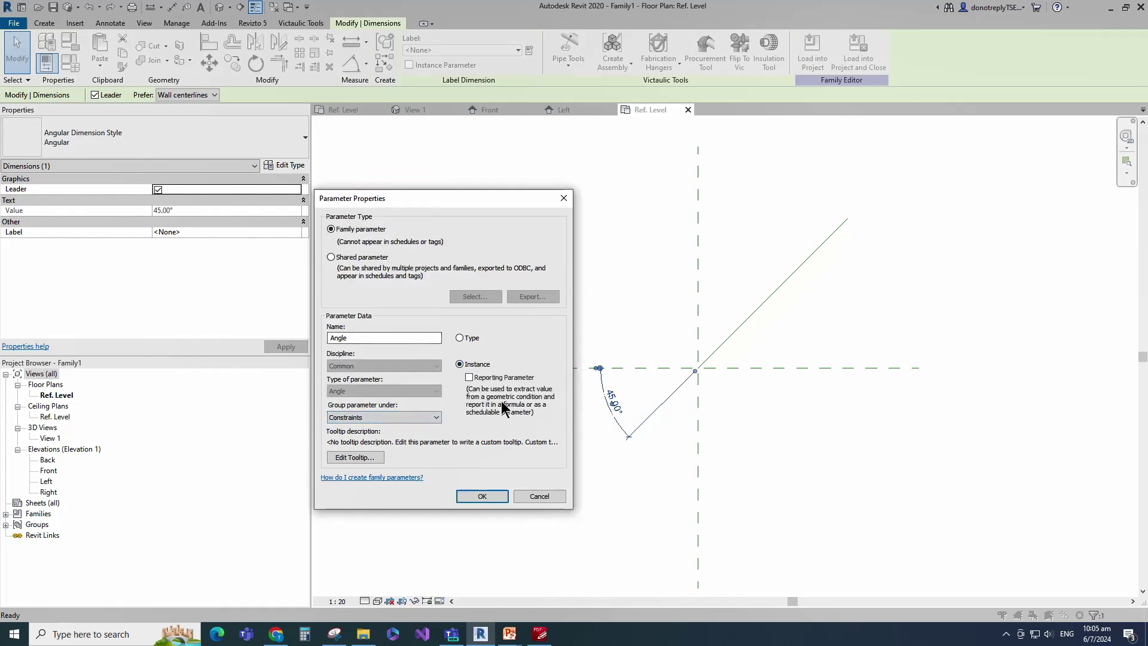
{"action": "left_click", "coordinate": [482, 497]}
{"action": "left_click", "coordinate": [472, 494]}
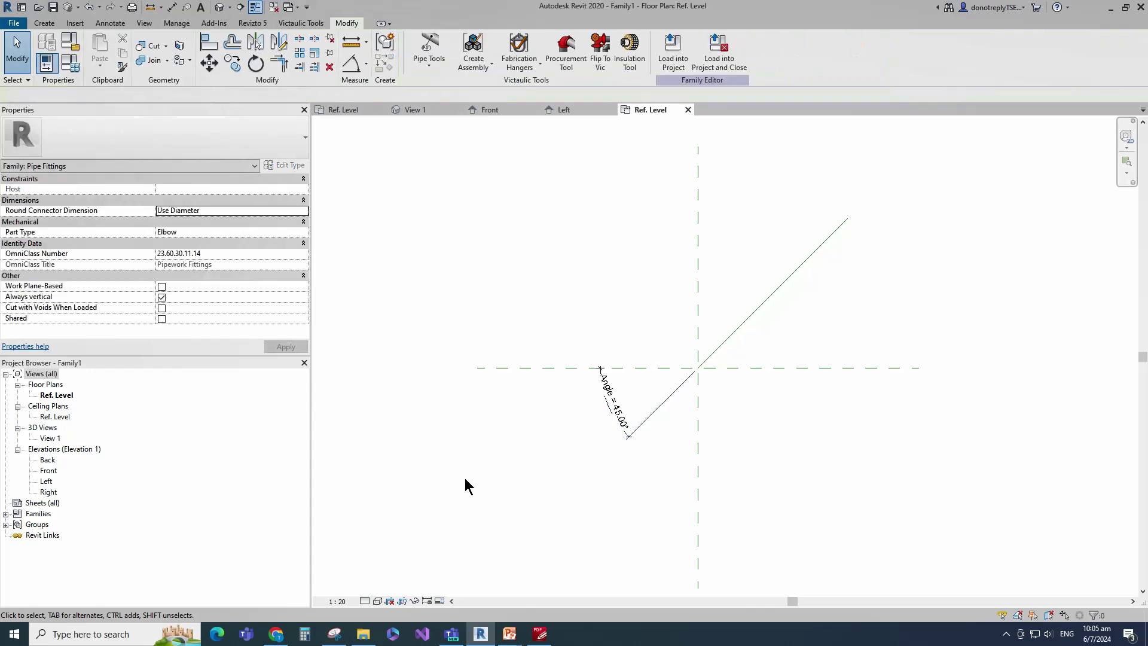
Test the Angle parameter in the family types by applying 30°, 25° and 45°.
{"action": "left_click", "coordinate": [70, 63]}
{"action": "left_click", "coordinate": [182, 186]}
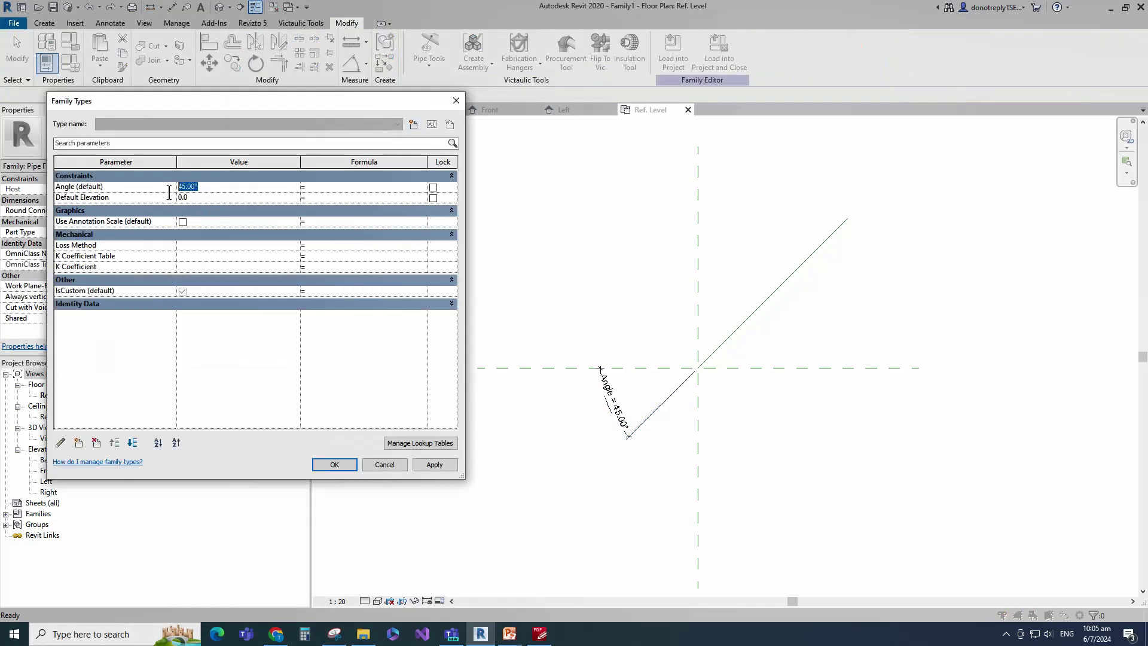
{"action": "type", "text": "30"}
{"action": "left_click", "coordinate": [435, 464]}
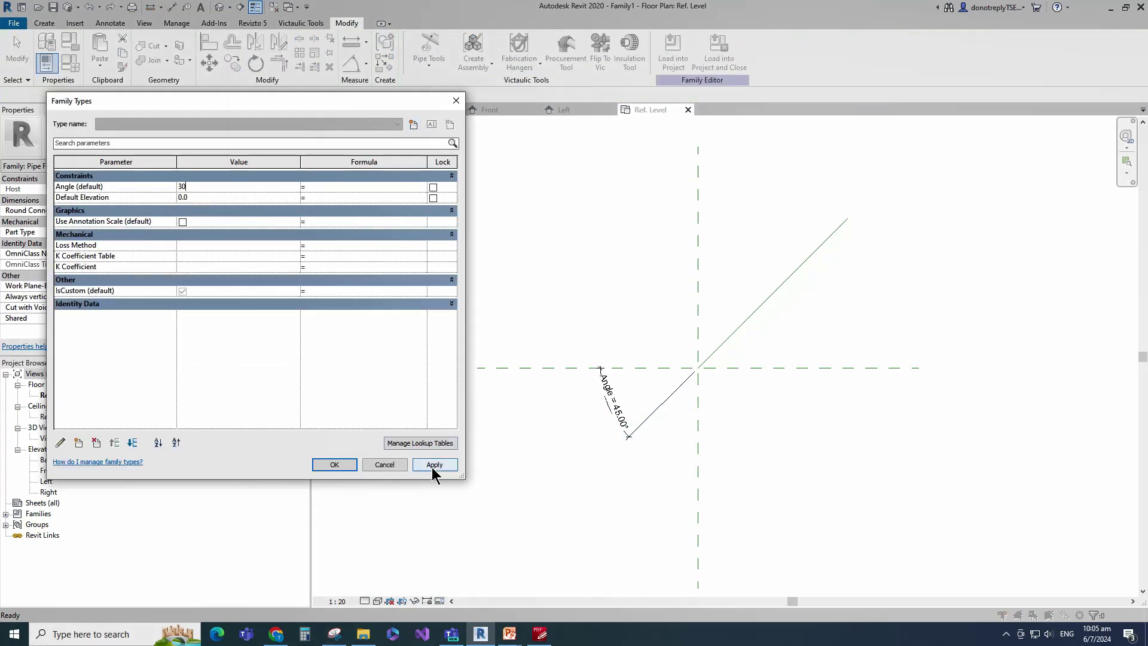
{"action": "left_click", "coordinate": [182, 186]}
{"action": "type", "text": "25"}
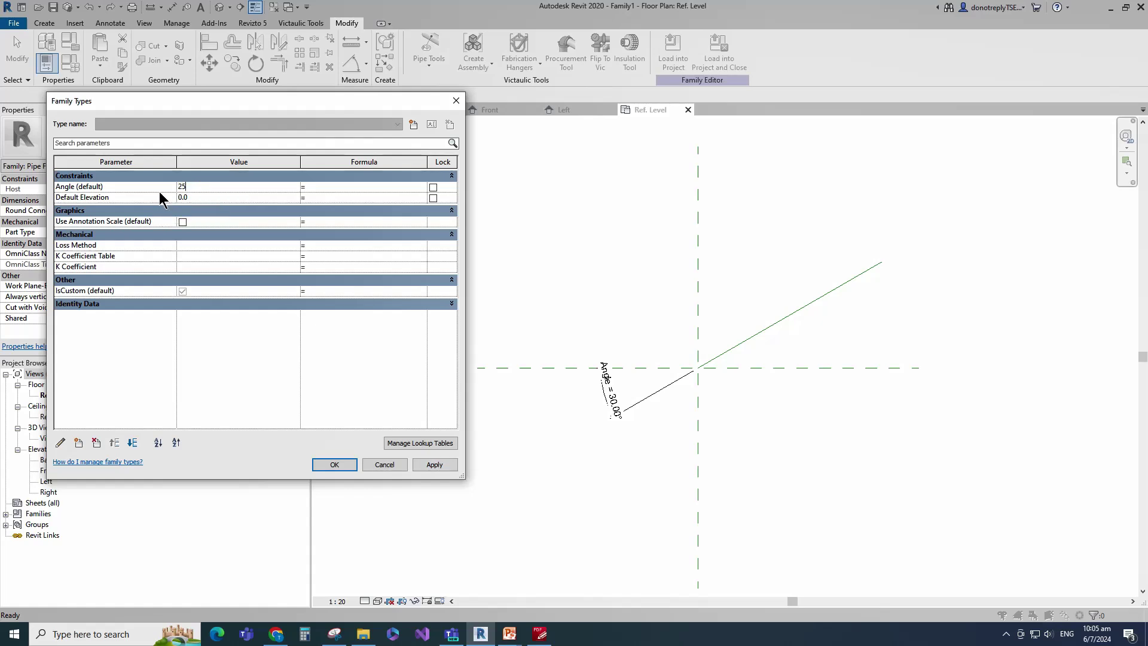
{"action": "left_click", "coordinate": [435, 464]}
{"action": "left_click", "coordinate": [139, 188]}
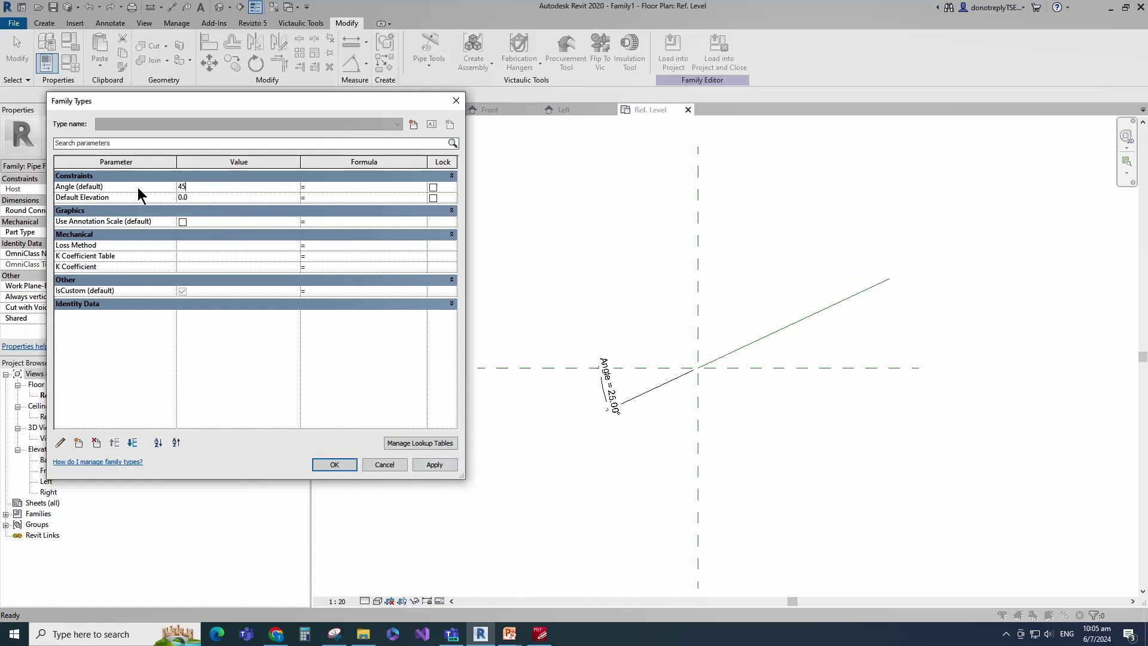
{"action": "left_click", "coordinate": [419, 465]}
{"action": "left_click", "coordinate": [338, 467]}
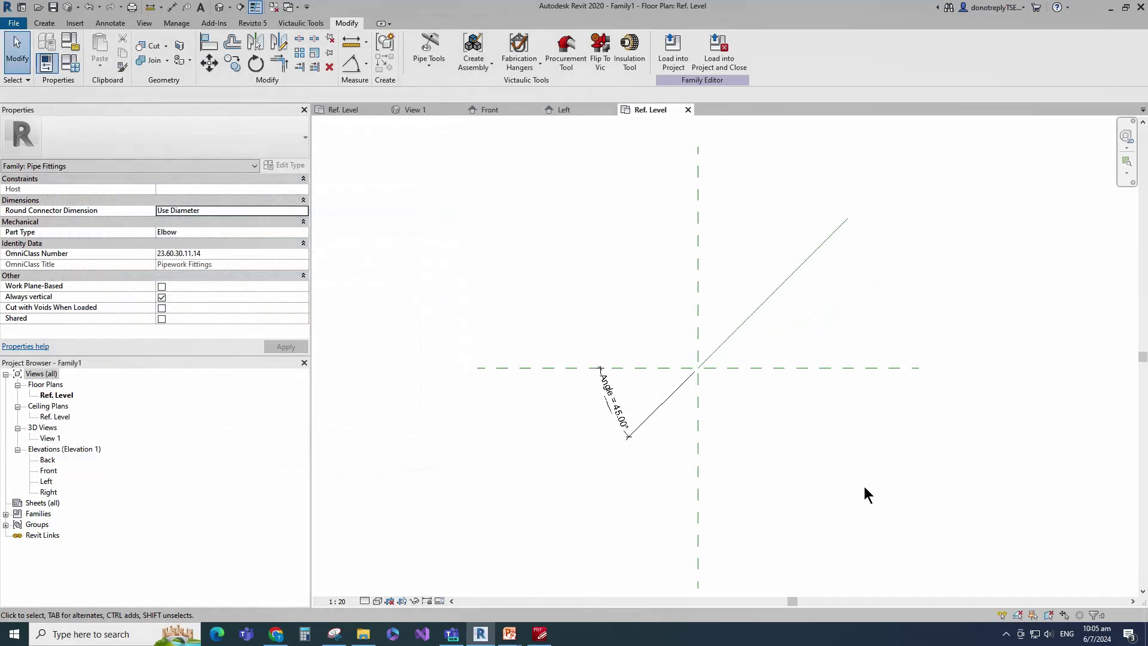
Add a reference plane offset 610 mm to the left of the vertical centre reference plane.
{"action": "key", "text": "r"}
{"action": "key", "text": "p"}
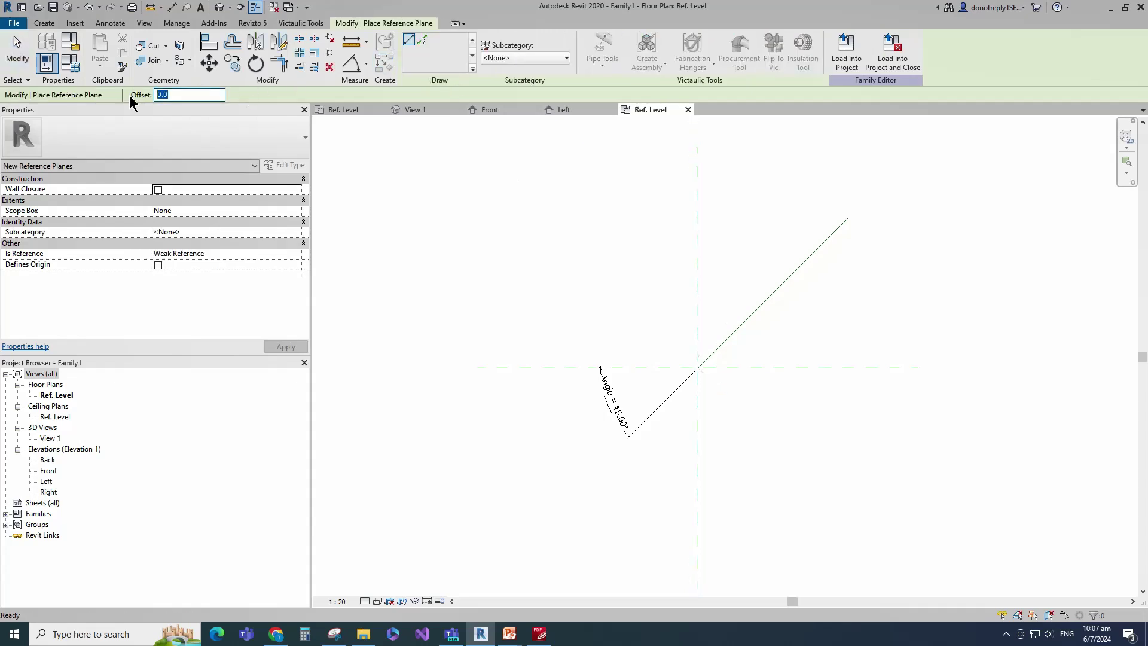
{"action": "type", "text": "610"}
{"action": "left_click", "coordinate": [422, 41]}
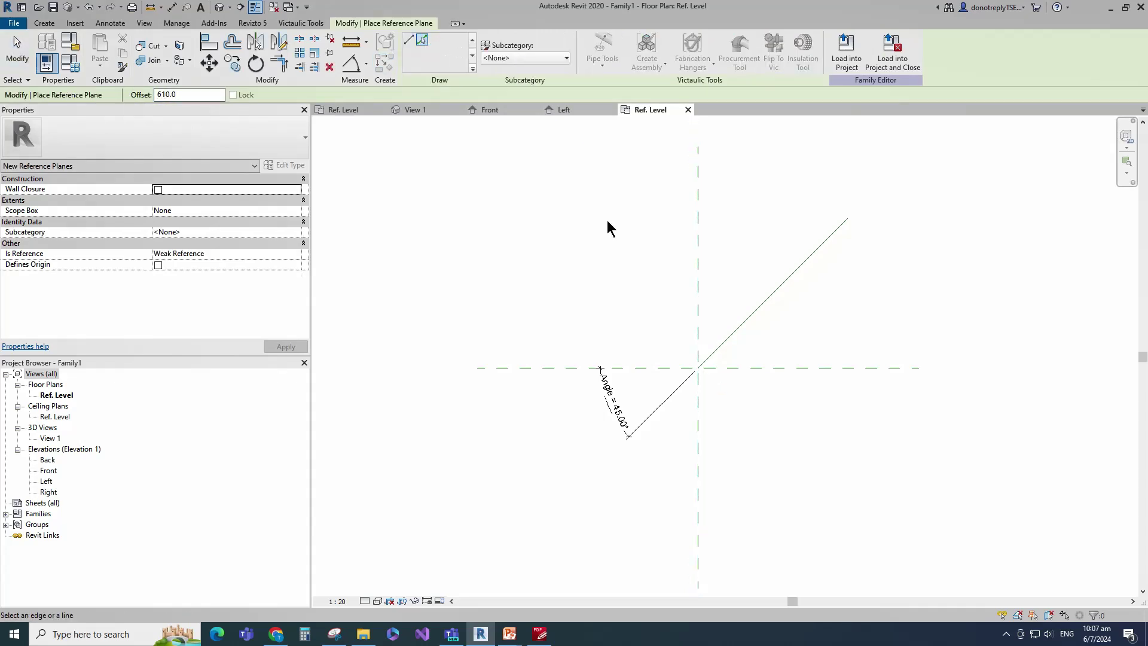
{"action": "left_click", "coordinate": [694, 254]}
Place an aligned dimension between the offset reference plane and the vertical centre reference plane.
{"action": "left_click", "coordinate": [356, 64]}
{"action": "left_click", "coordinate": [364, 64]}
{"action": "left_click", "coordinate": [361, 83]}
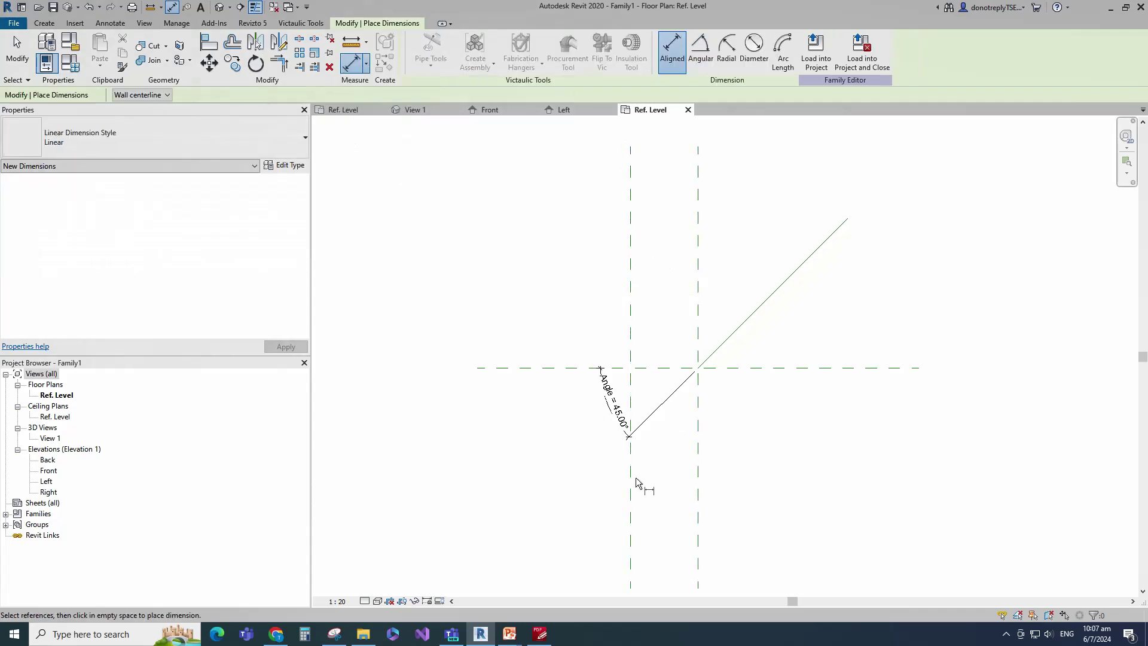
{"action": "left_click", "coordinate": [630, 478]}
{"action": "left_click", "coordinate": [698, 468]}
{"action": "left_click", "coordinate": [804, 479]}
{"action": "key", "text": "Escape"}
Label the distance between the two vertical reference planes with a new instance parameter named CE.
{"action": "left_click", "coordinate": [680, 475]}
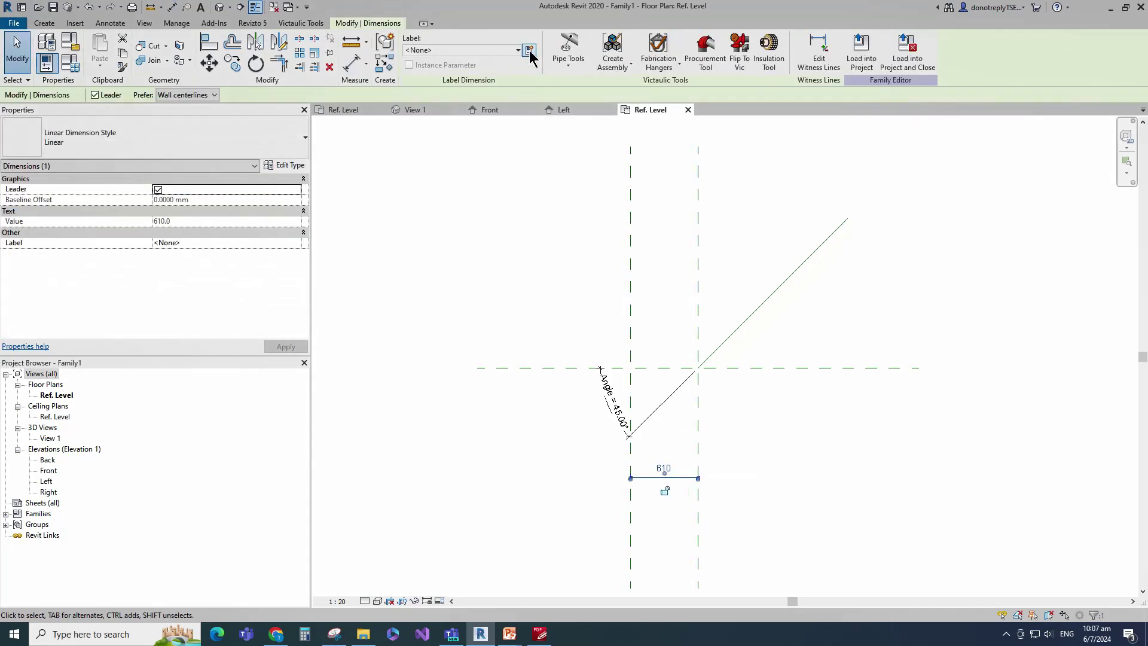
{"action": "left_click", "coordinate": [529, 50]}
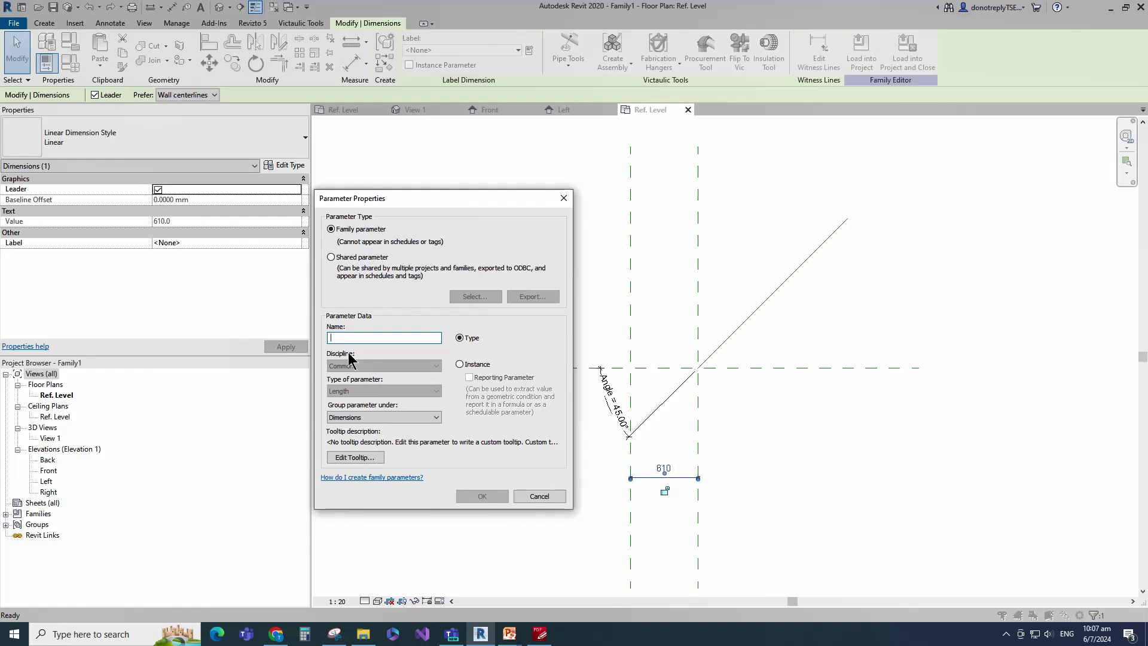
{"action": "type", "text": "CE"}
{"action": "left_click", "coordinate": [418, 417]}
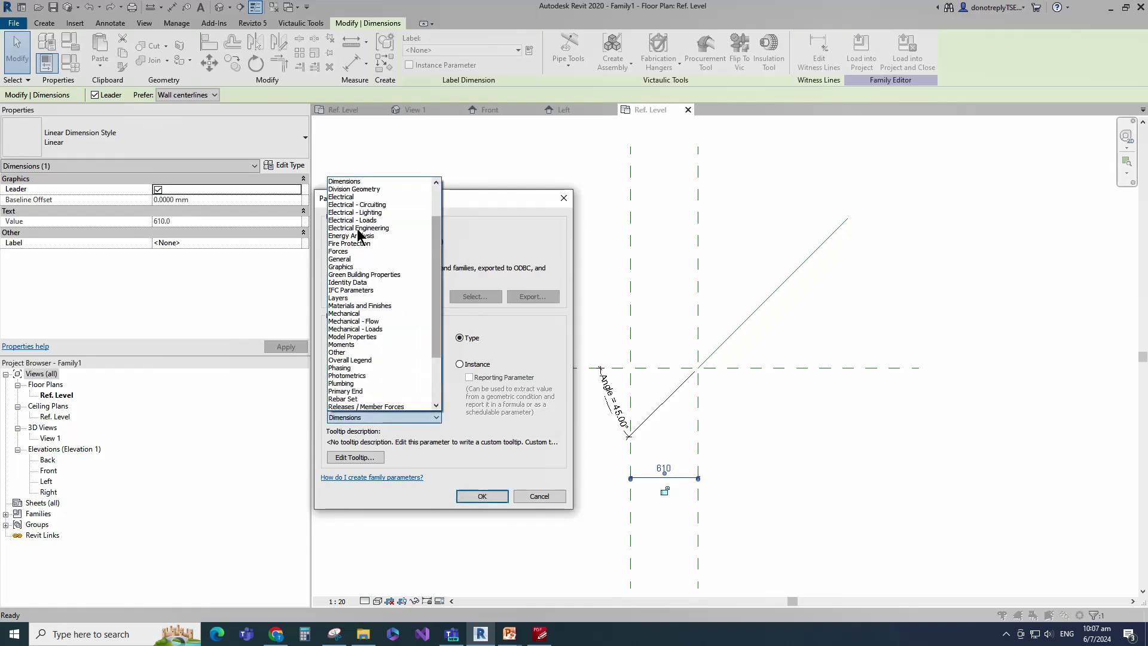
{"action": "scroll", "coordinate": [357, 221], "scroll_direction": "up", "scroll_amount": 3}
{"action": "left_click", "coordinate": [358, 204]}
{"action": "left_click", "coordinate": [460, 365]}
{"action": "left_click", "coordinate": [482, 496]}
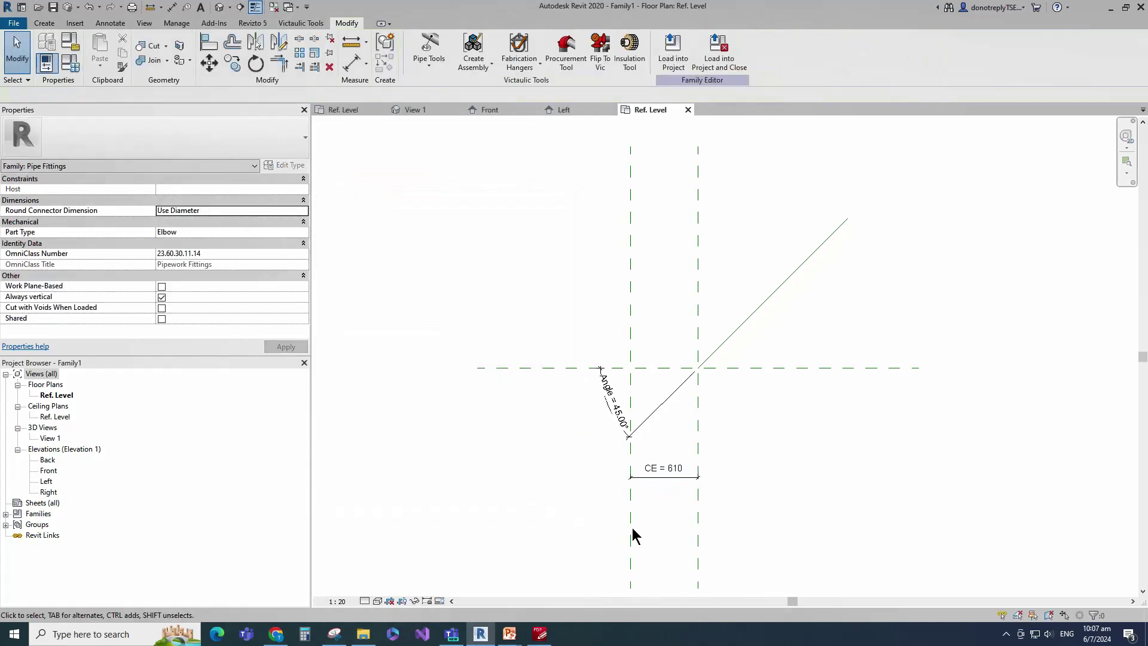
{"action": "scroll", "coordinate": [802, 412], "scroll_direction": "up", "scroll_amount": 1}
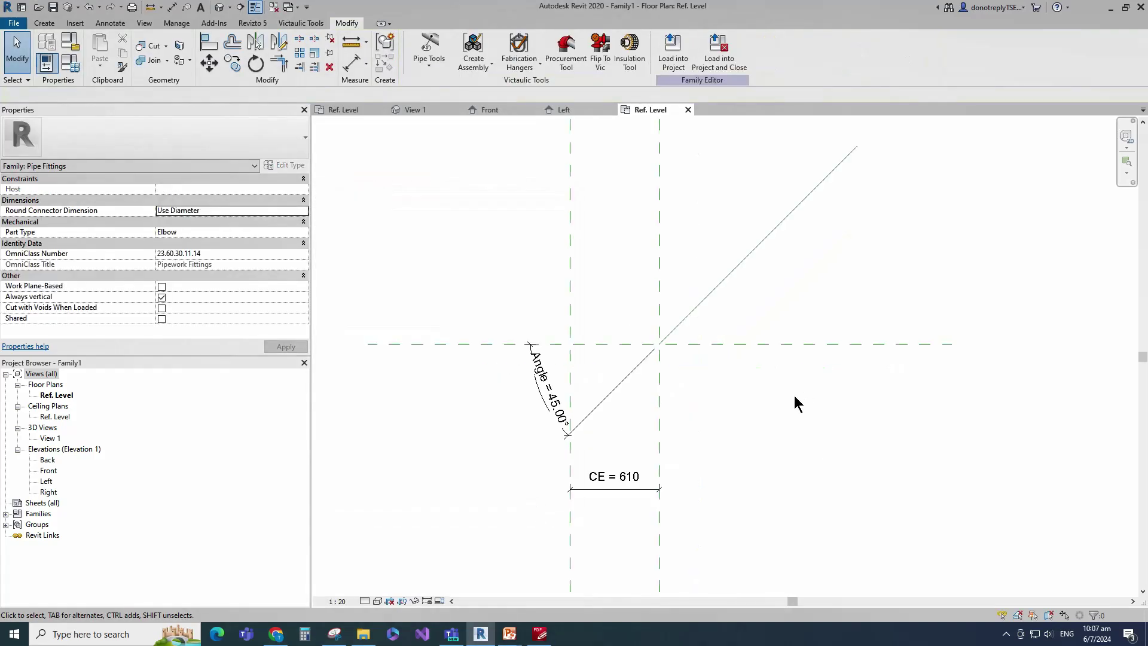
Draw a reference line about 1740 mm long from the centre intersection to the upper left, perpendicular to the angled reference line.
{"action": "left_click", "coordinate": [730, 282]}
{"action": "left_click", "coordinate": [384, 69]}
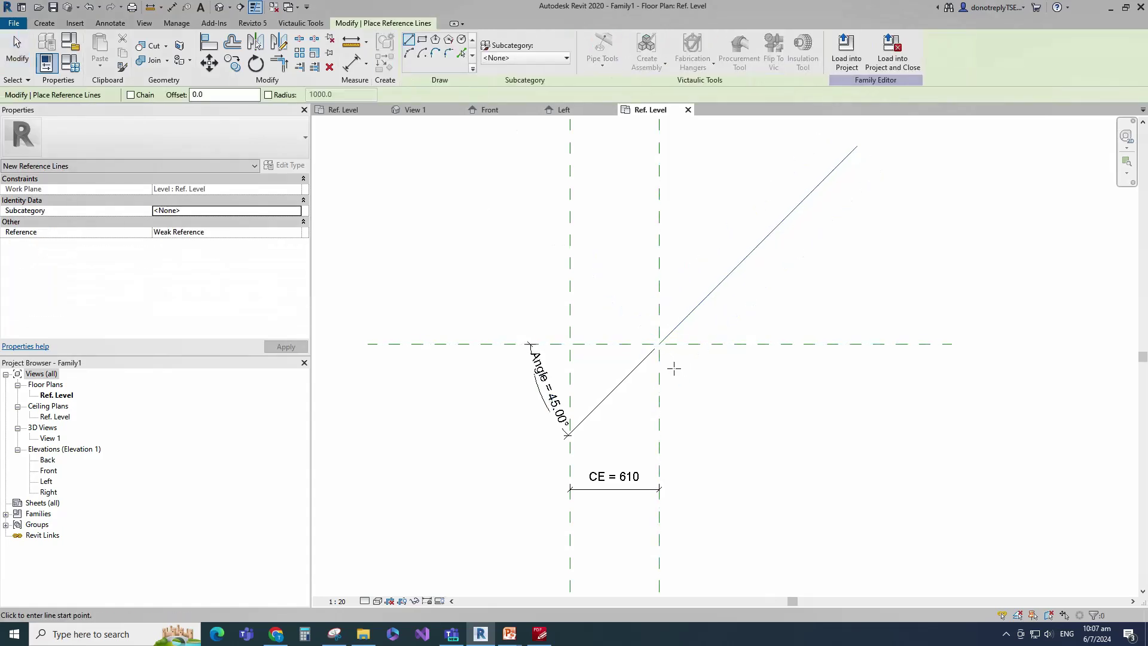
{"action": "left_click", "coordinate": [660, 344]}
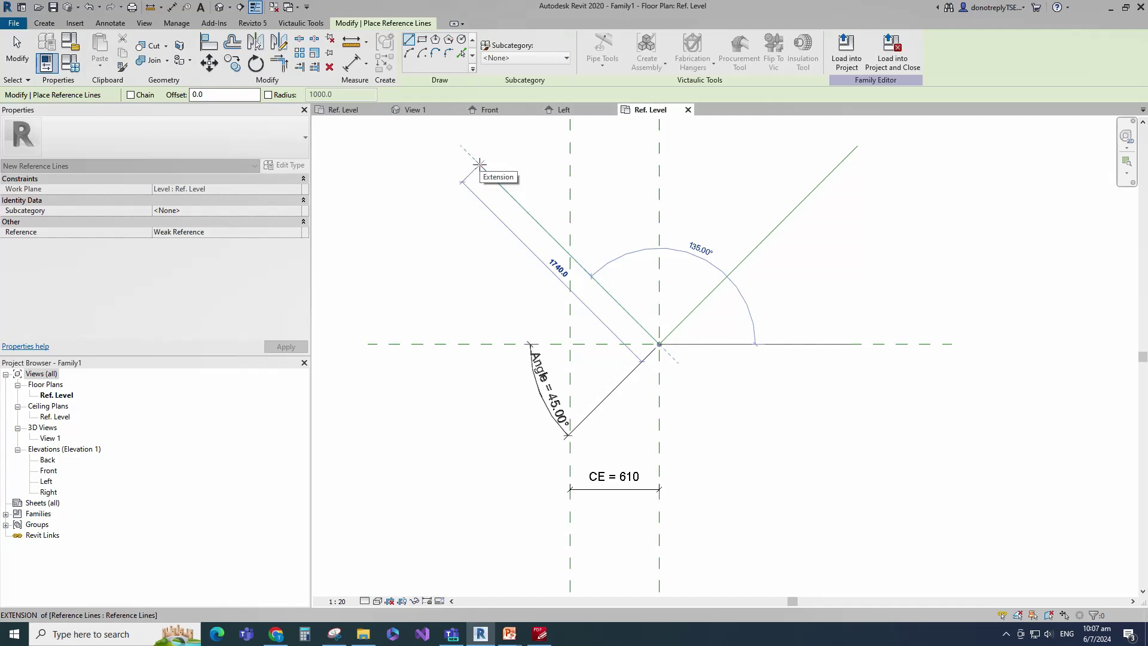
{"action": "left_click", "coordinate": [468, 165]}
{"action": "scroll", "coordinate": [693, 395], "scroll_direction": "down", "scroll_amount": 1}
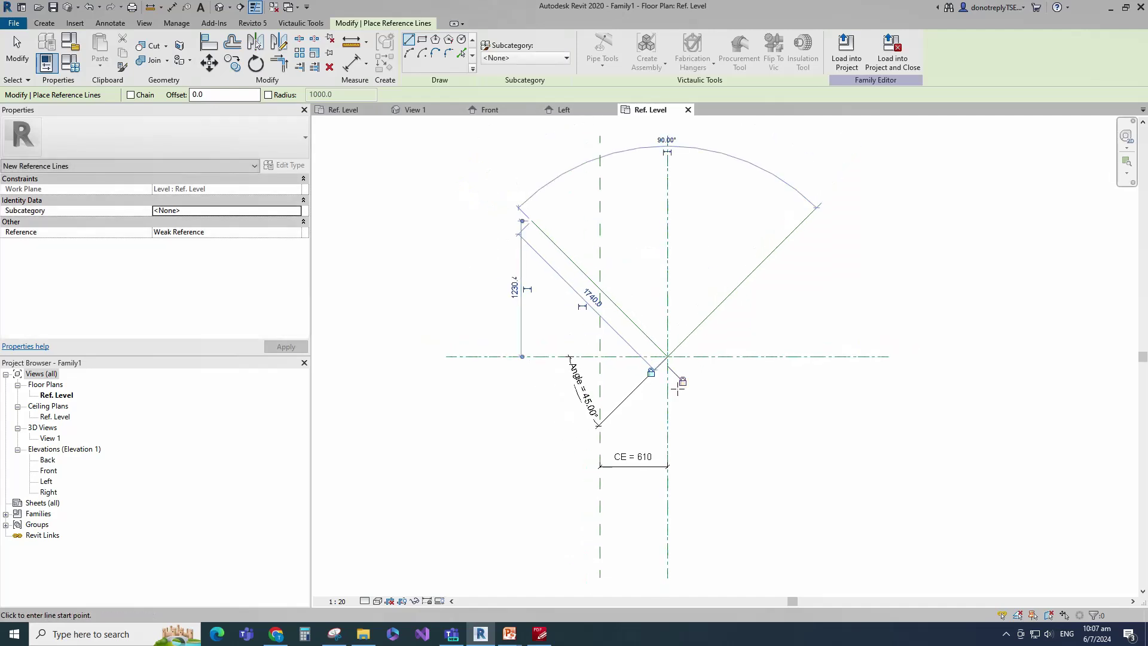
Place an angular dimension between the new perpendicular line and the angled reference line, and lock it at 90°.
{"action": "left_click", "coordinate": [366, 63]}
{"action": "left_click", "coordinate": [371, 120]}
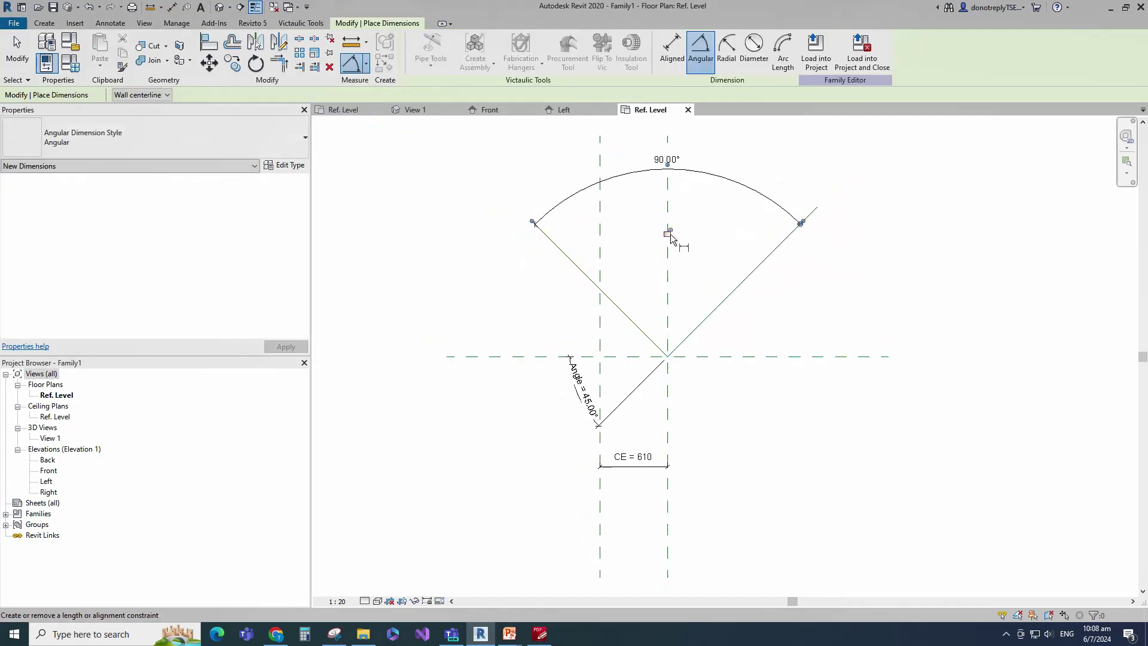
{"action": "key", "text": "Escape"}
{"action": "key", "text": "Escape"}
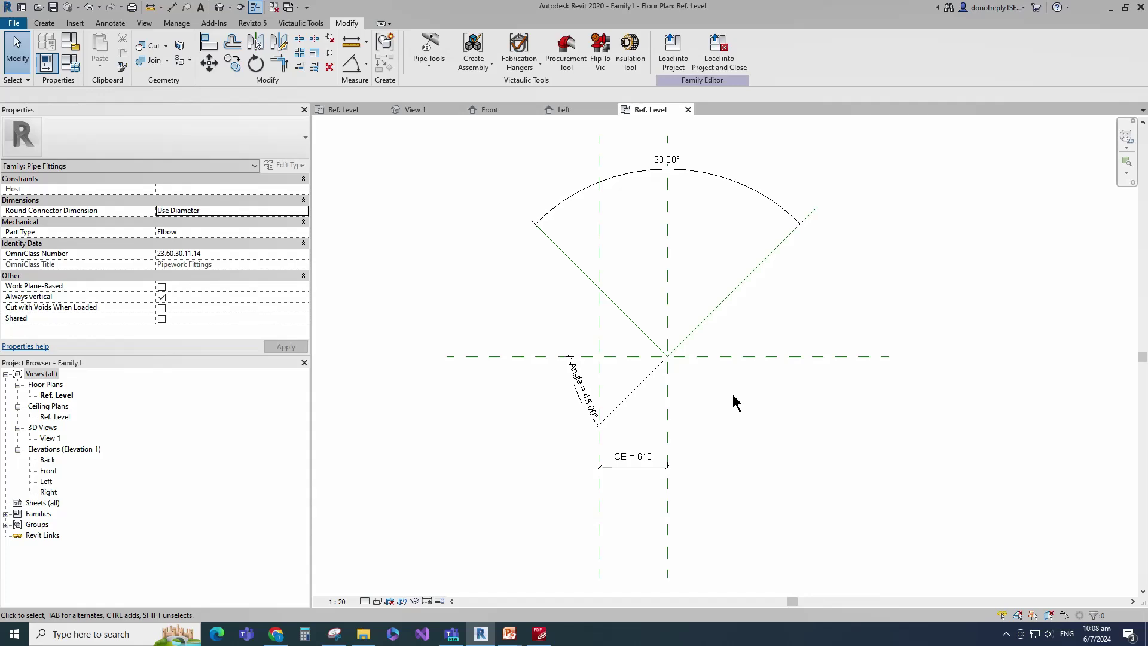
Add a reference line parallel to the perpendicular line, offset 610 mm towards the upper right.
{"action": "left_click", "coordinate": [624, 318]}
{"action": "left_click", "coordinate": [382, 66]}
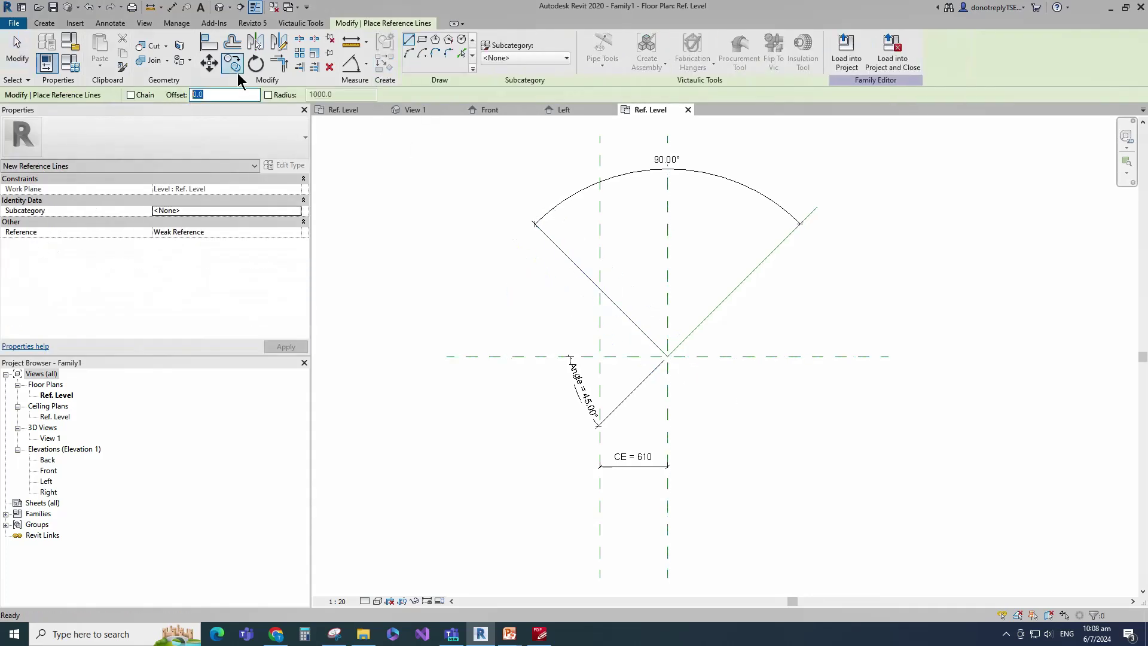
{"action": "left_click", "coordinate": [462, 54]}
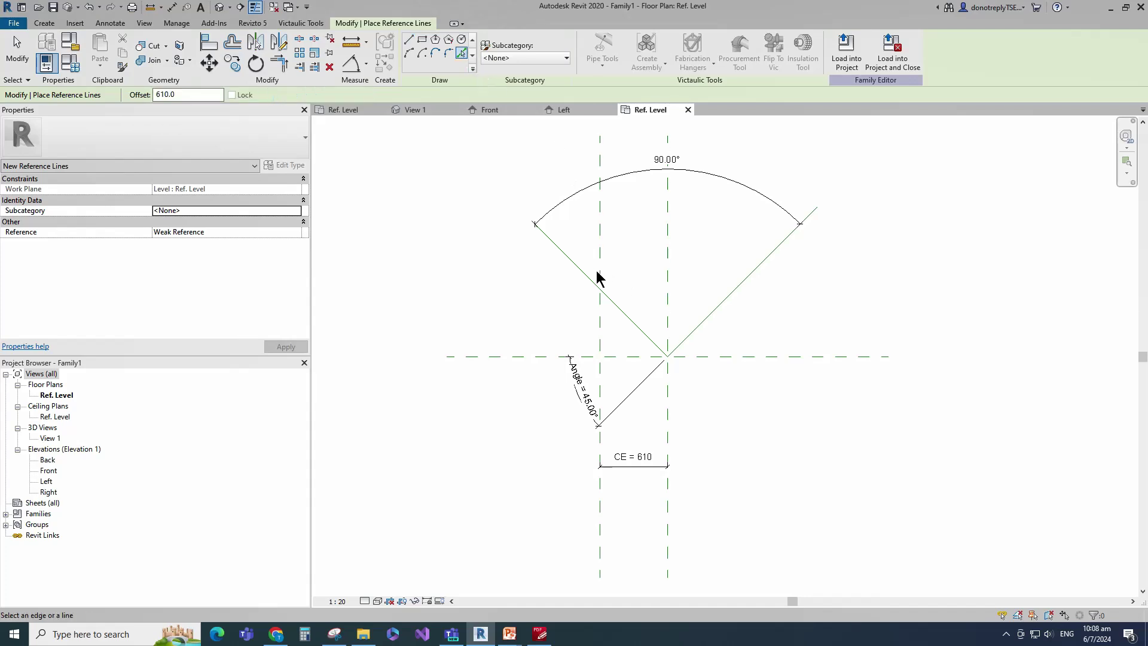
{"action": "left_click", "coordinate": [585, 273]}
Place an angular dimension between the offset reference line and the angled line, and lock it at 90°.
{"action": "left_click", "coordinate": [353, 63]}
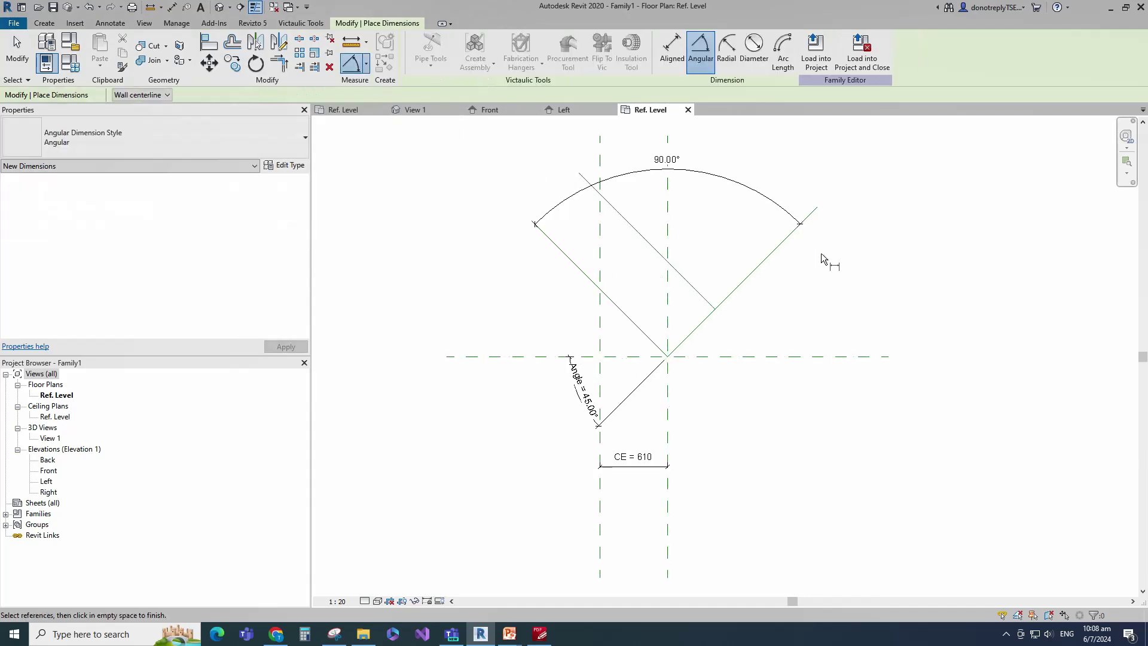
{"action": "left_click", "coordinate": [652, 244]}
{"action": "scroll", "coordinate": [652, 244], "scroll_direction": "down", "scroll_amount": 3}
{"action": "left_click", "coordinate": [766, 258]}
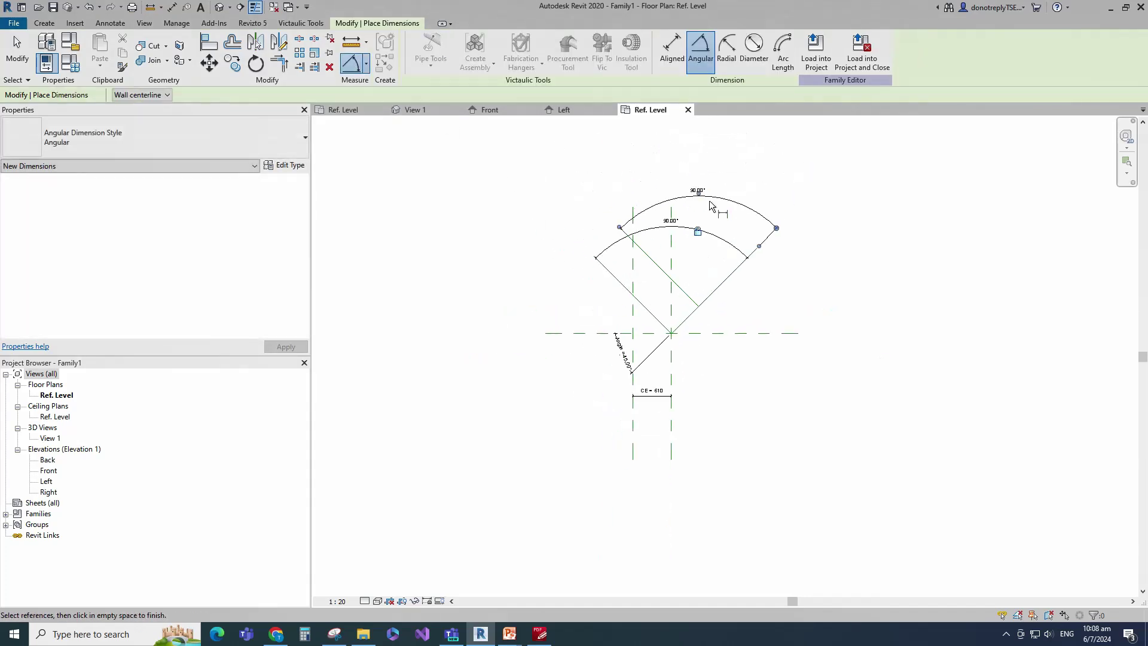
{"action": "left_click", "coordinate": [712, 203]}
{"action": "scroll", "coordinate": [713, 212], "scroll_direction": "up", "scroll_amount": 2}
{"action": "scroll", "coordinate": [927, 240], "scroll_direction": "down", "scroll_amount": 1}
{"action": "key", "text": "Escape"}
{"action": "key", "text": "Escape"}
Place an aligned dimension between the two parallel reference lines.
{"action": "left_click", "coordinate": [366, 63]}
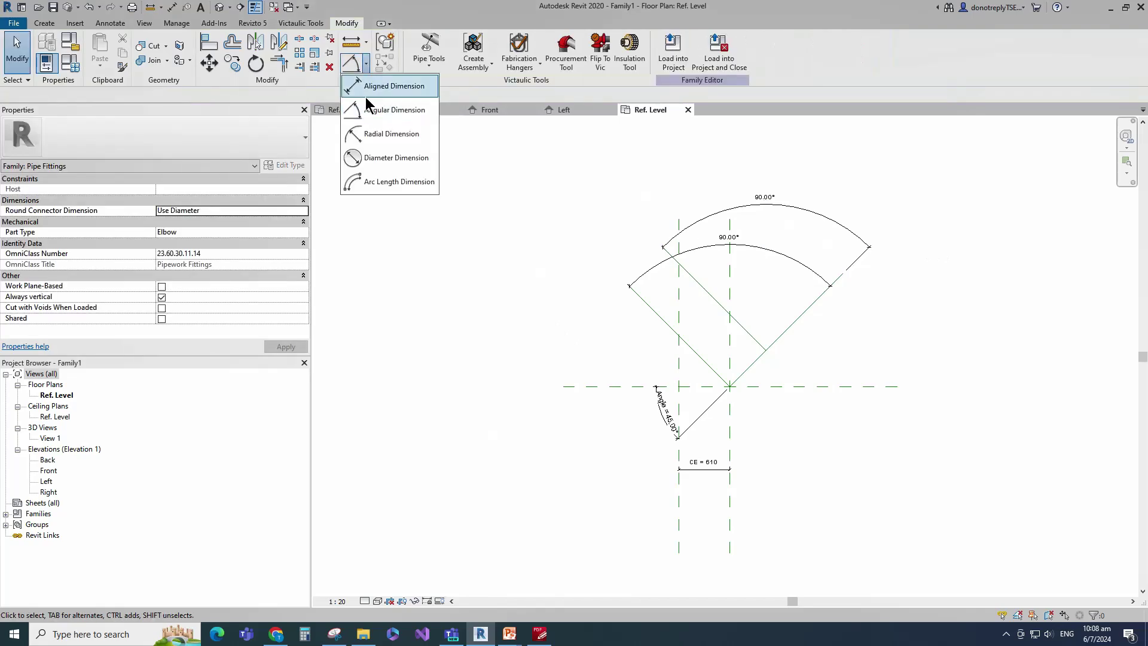
{"action": "left_click", "coordinate": [383, 86]}
{"action": "left_click", "coordinate": [712, 297]}
{"action": "left_click", "coordinate": [658, 314]}
{"action": "scroll", "coordinate": [660, 272], "scroll_direction": "up", "scroll_amount": 2}
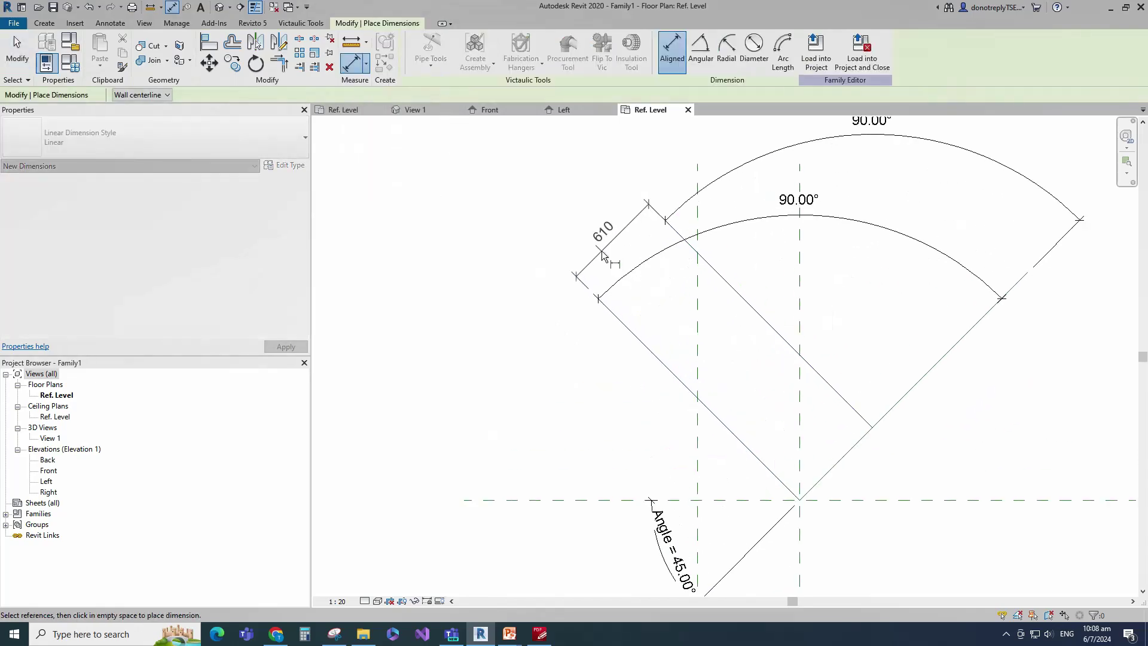
{"action": "left_click", "coordinate": [651, 320]}
{"action": "key", "text": "Escape"}
Label the distance between the two parallel reference lines with the existing CE parameter.
{"action": "left_click", "coordinate": [296, 242]}
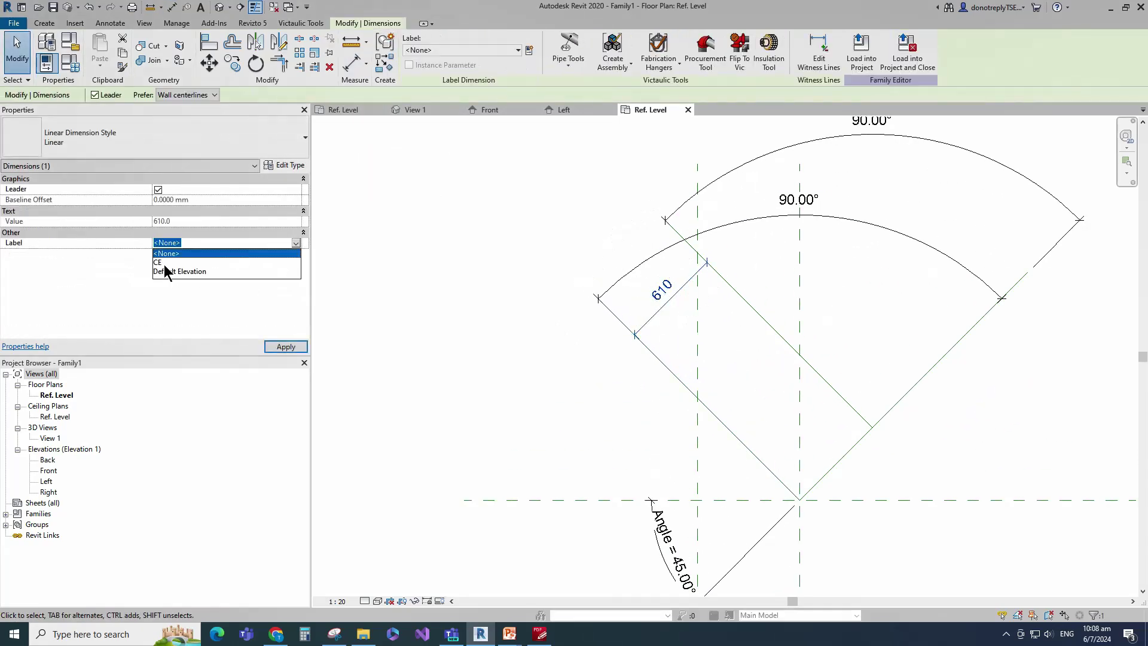
{"action": "left_click", "coordinate": [161, 262]}
{"action": "key", "text": "Escape"}
Test the constrained reference lines in the family types by applying an Angle of 30° and then 45°.
{"action": "scroll", "coordinate": [769, 225], "scroll_direction": "down", "scroll_amount": 1}
{"action": "left_click", "coordinate": [79, 63]}
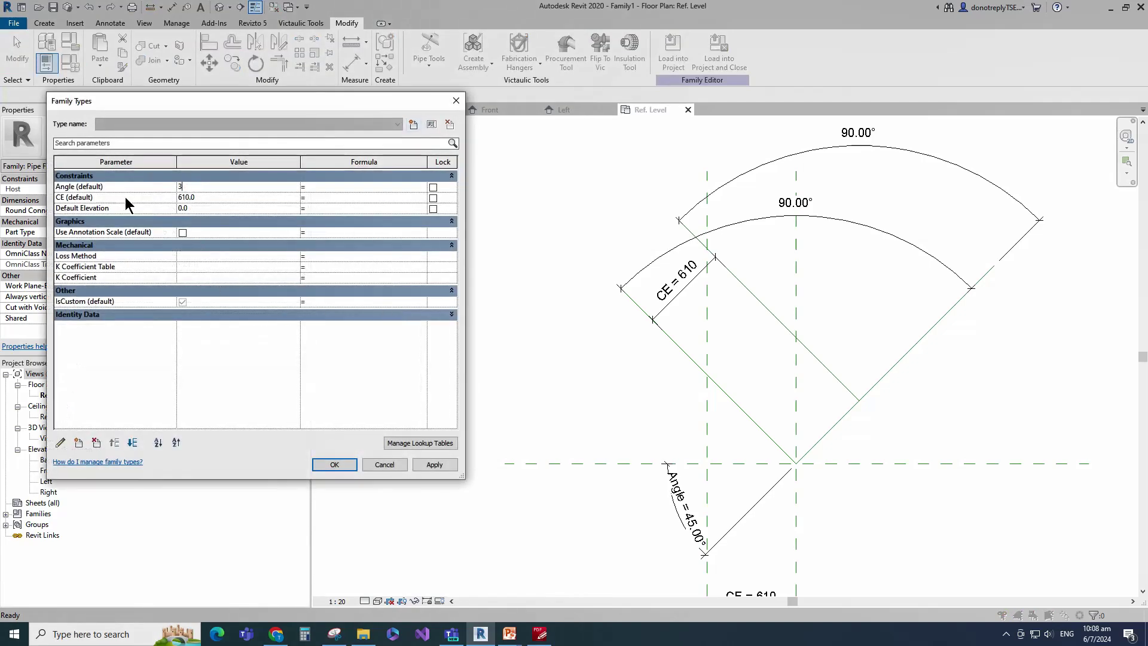
{"action": "left_click", "coordinate": [431, 466]}
{"action": "left_click", "coordinate": [205, 187]}
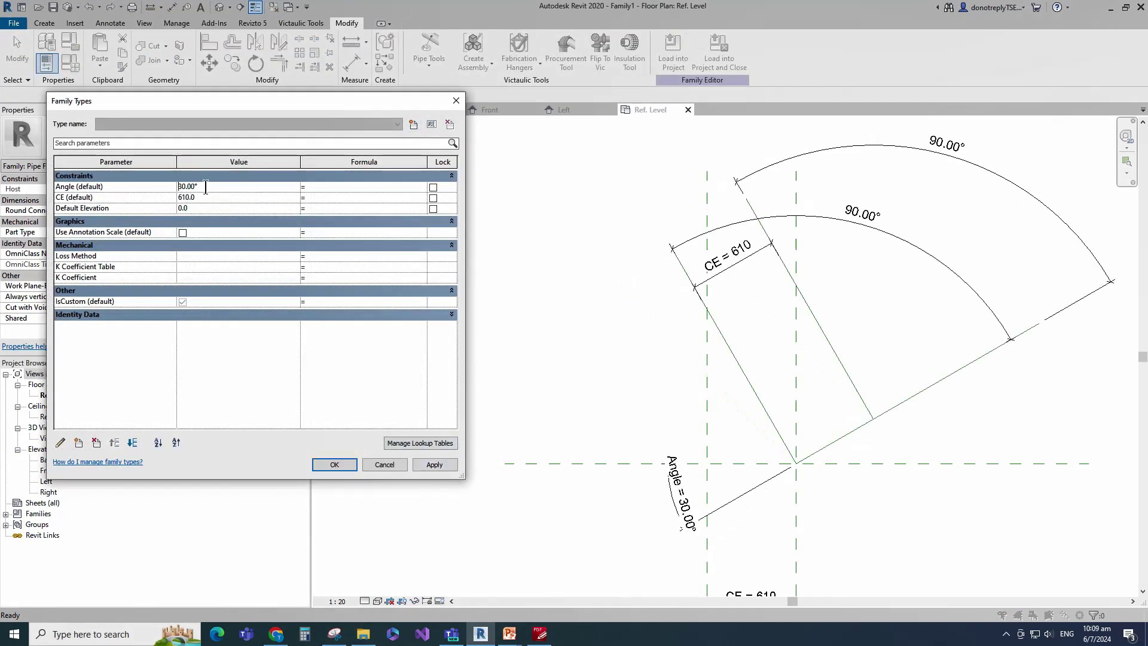
{"action": "type", "text": "45"}
{"action": "left_click", "coordinate": [430, 465]}
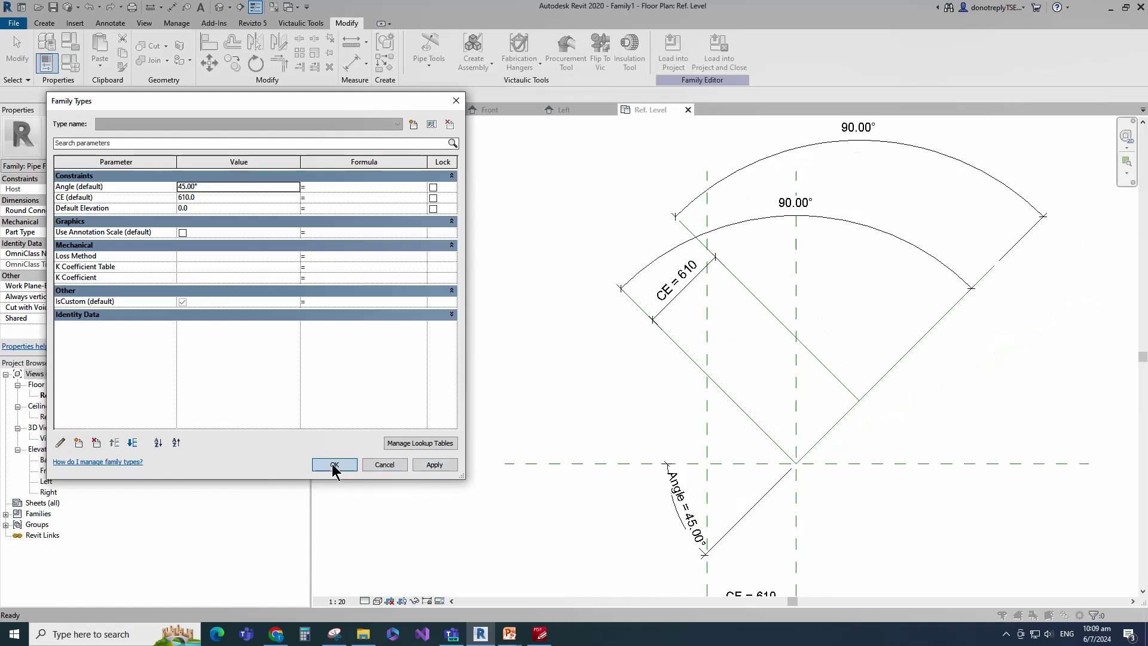
{"action": "left_click", "coordinate": [334, 465]}
Add a reference plane offset 915 mm above the horizontal centre reference plane.
{"action": "left_click", "coordinate": [590, 433]}
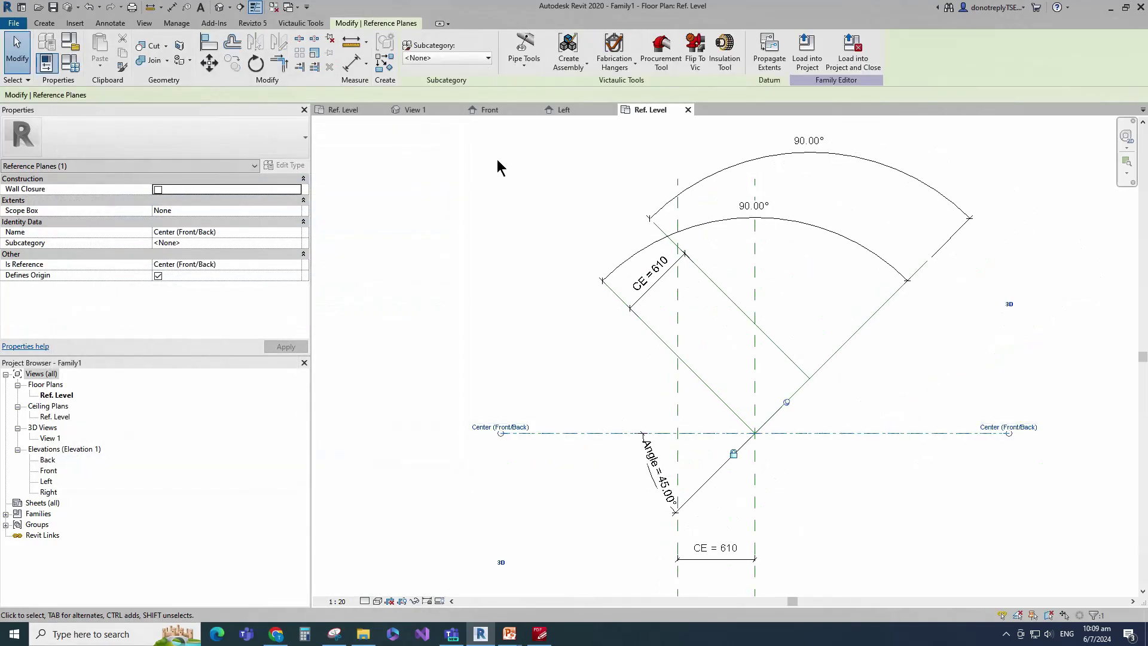
{"action": "left_click", "coordinate": [392, 65]}
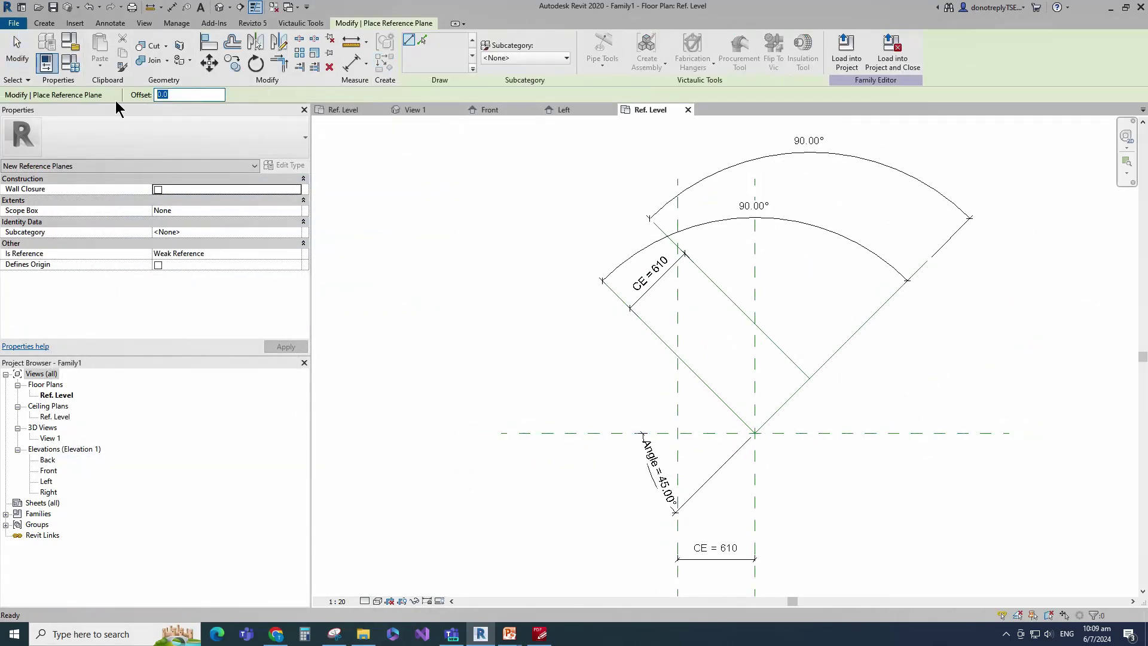
{"action": "type", "text": "915"}
{"action": "key", "text": "Return"}
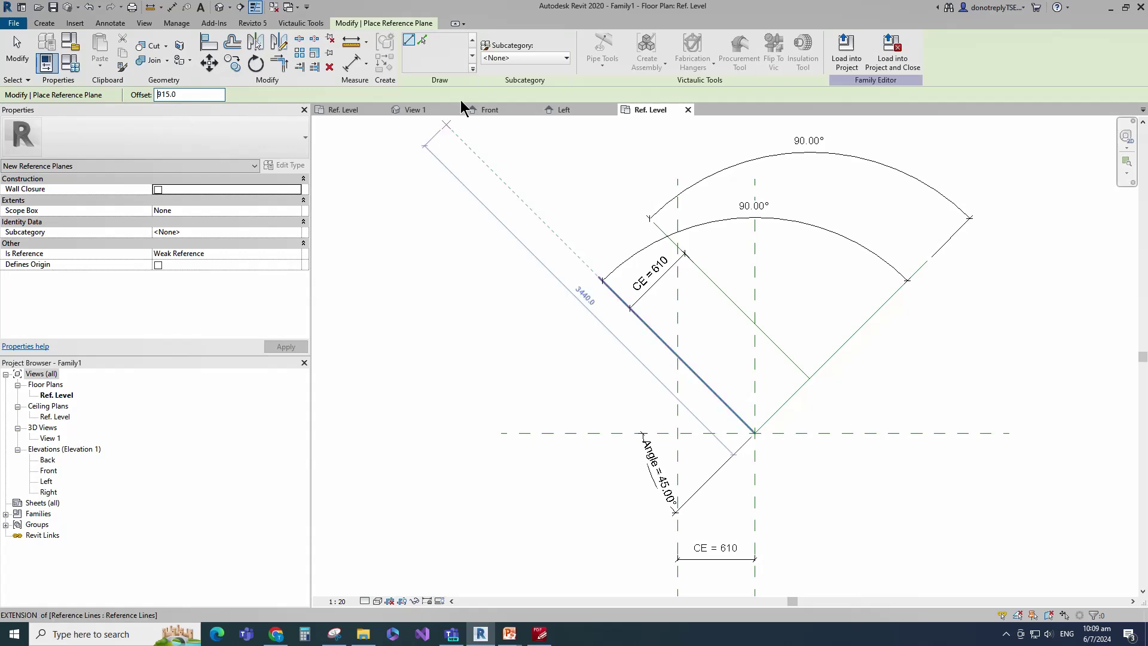
{"action": "left_click", "coordinate": [426, 41]}
{"action": "left_click", "coordinate": [562, 432]}
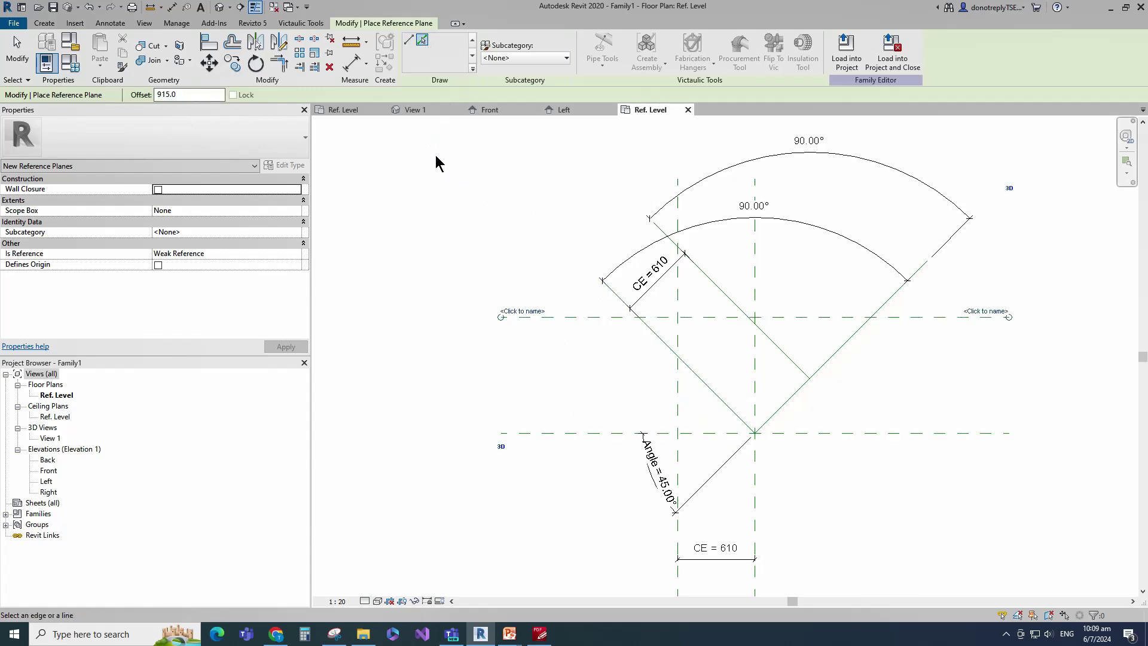
Place an aligned dimension between the offset horizontal reference plane and the horizontal centre plane.
{"action": "key", "text": "d"}
{"action": "key", "text": "i"}
{"action": "left_click", "coordinate": [534, 317]}
{"action": "left_click", "coordinate": [560, 351]}
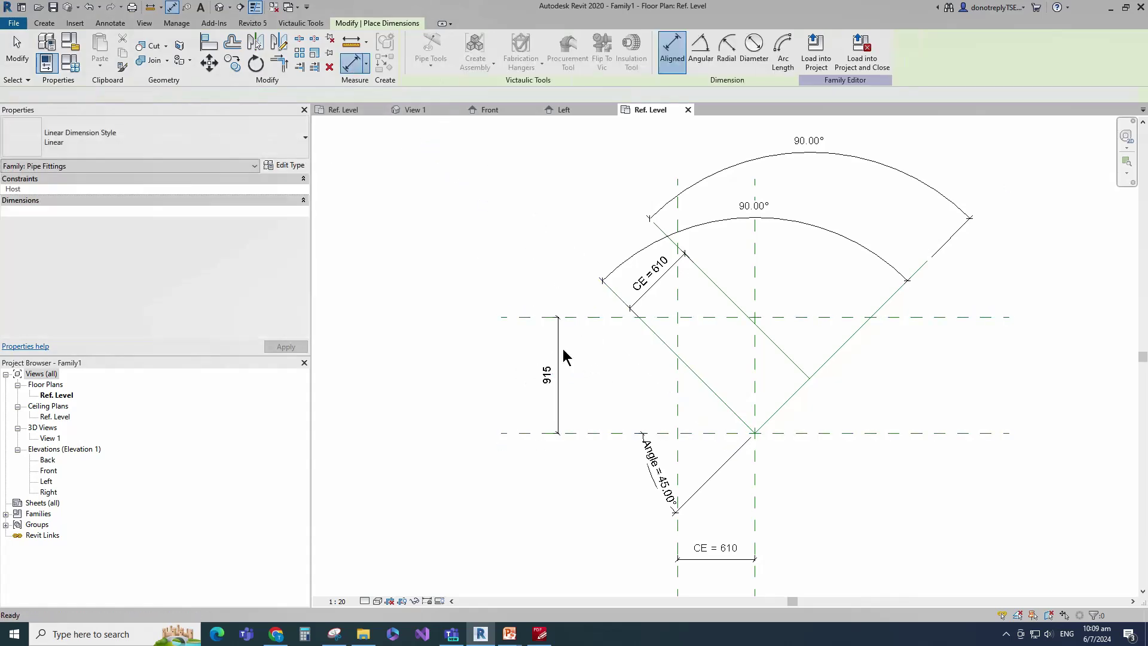
{"action": "key", "text": "Escape"}
Label the distance between the two horizontal planes with a new instance parameter named R, grouped under Constraints.
{"action": "left_click", "coordinate": [529, 51]}
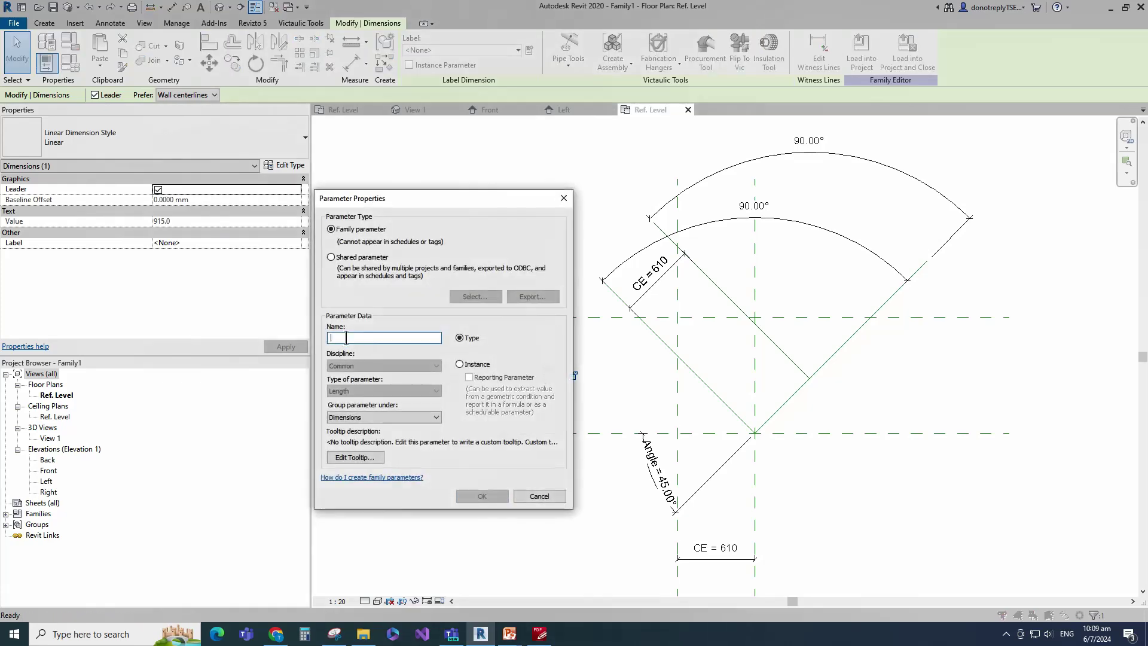
{"action": "type", "text": "S"}
{"action": "left_click", "coordinate": [384, 418]}
{"action": "scroll", "coordinate": [431, 380], "scroll_direction": "down", "scroll_amount": 2}
{"action": "scroll", "coordinate": [430, 381], "scroll_direction": "up", "scroll_amount": 2}
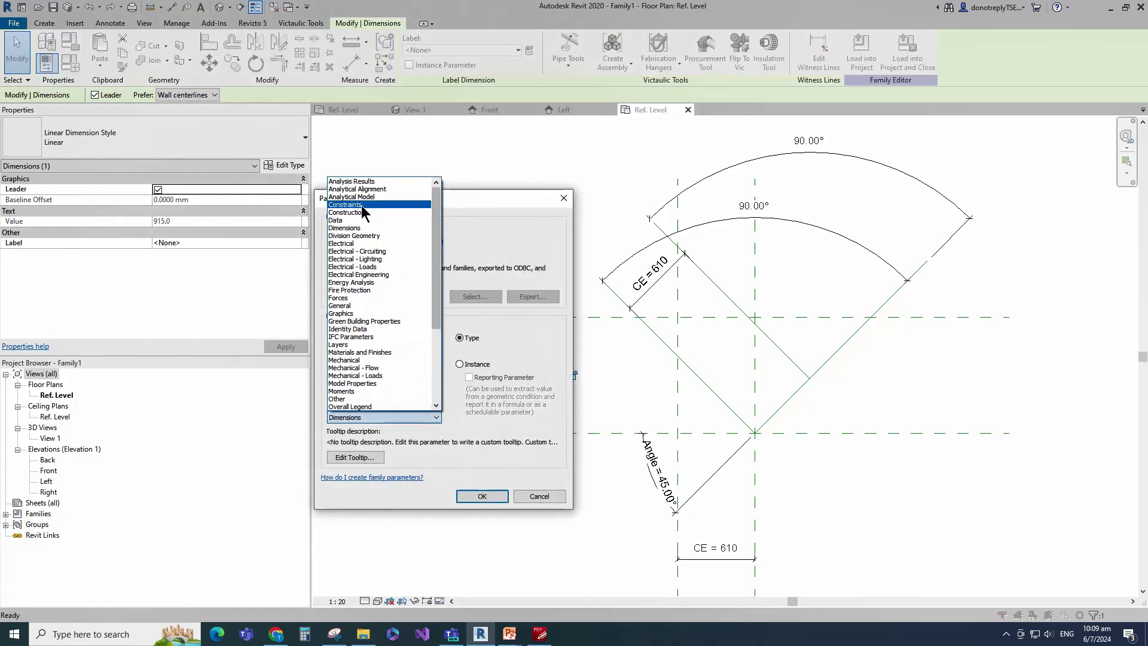
{"action": "left_click", "coordinate": [419, 210]}
{"action": "left_click", "coordinate": [459, 364]}
{"action": "left_click", "coordinate": [482, 497]}
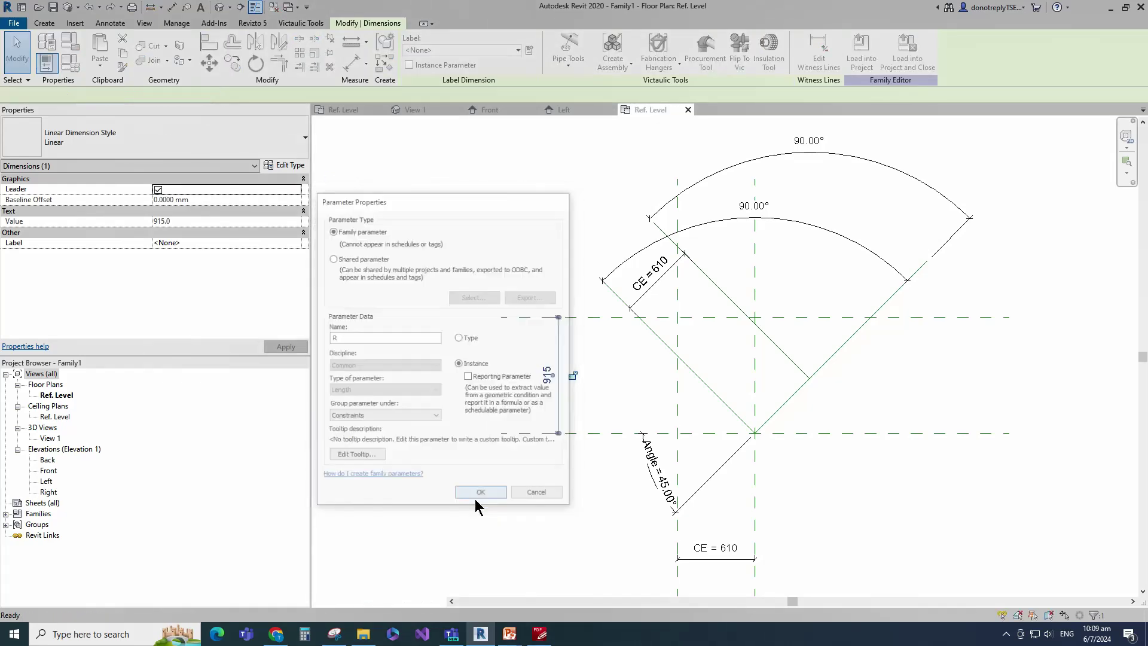
Copy the perpendicular reference line through the centre by rotating it 22.5° clockwise about the centre intersection.
{"action": "left_click", "coordinate": [694, 375]}
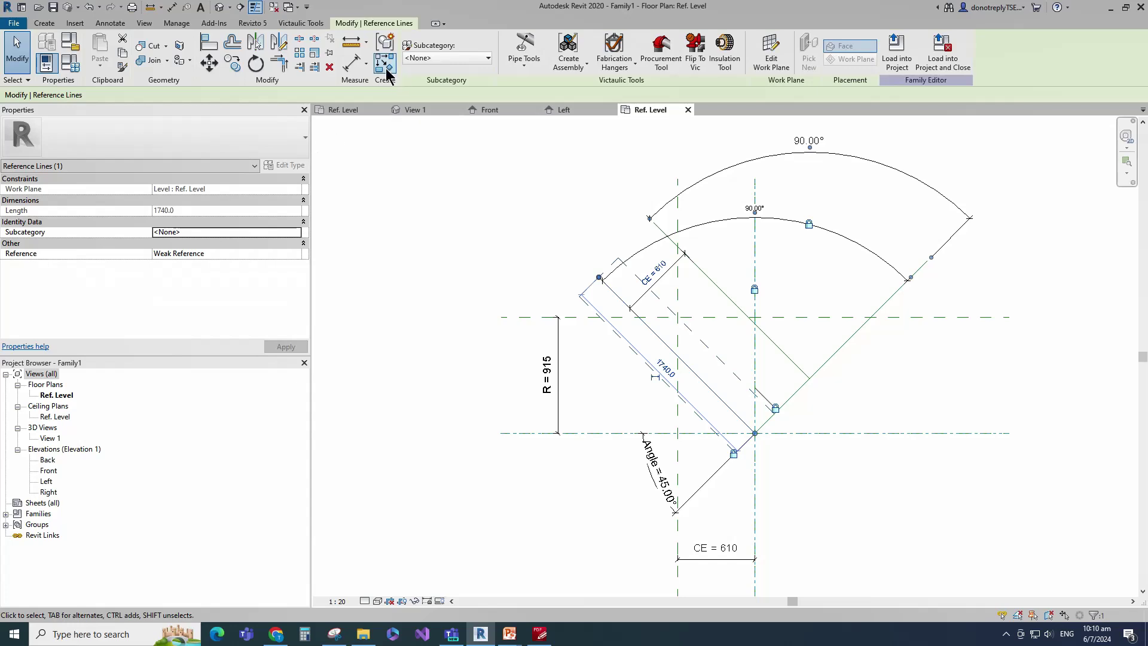
{"action": "left_click", "coordinate": [255, 62]}
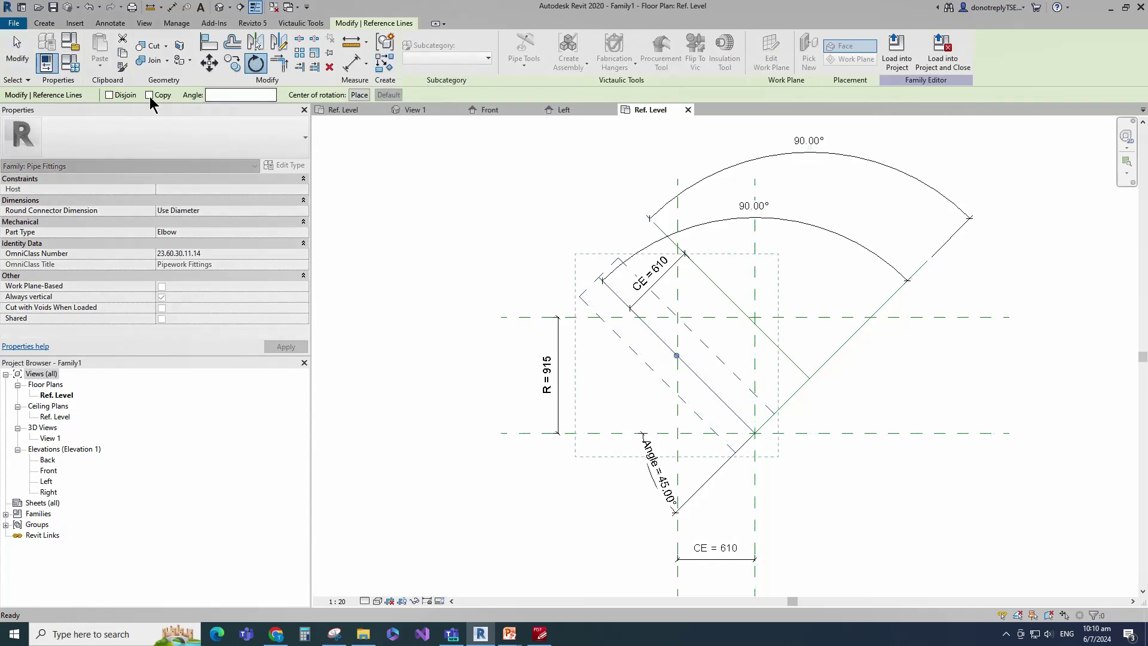
{"action": "left_click", "coordinate": [359, 95]}
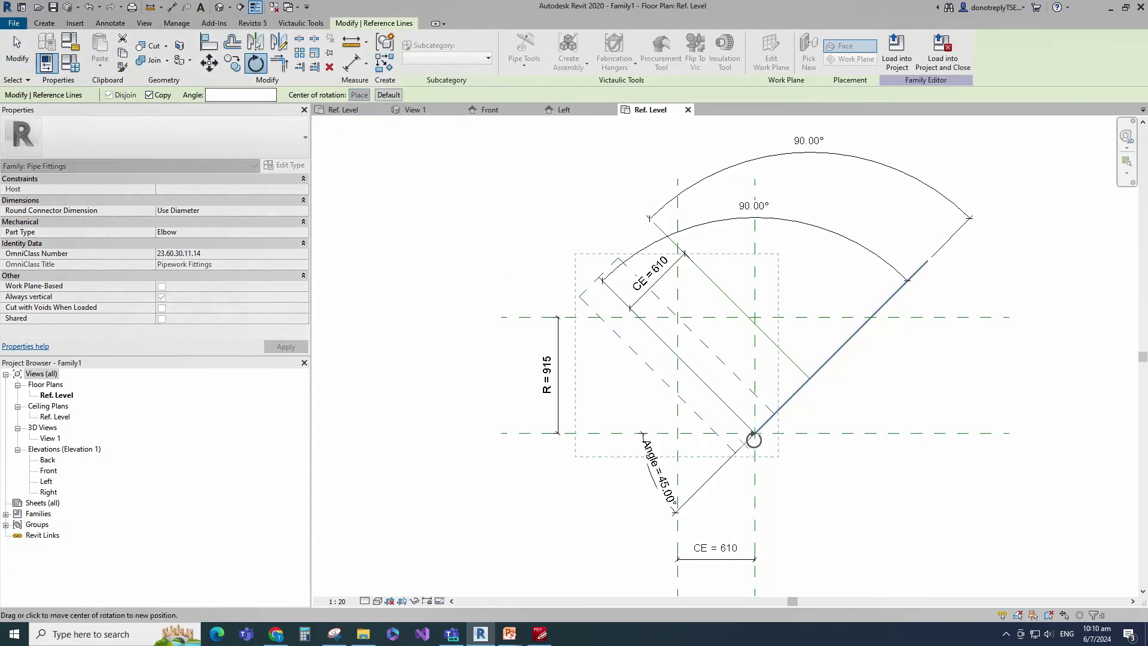
{"action": "scroll", "coordinate": [756, 434], "scroll_direction": "up", "scroll_amount": 1}
{"action": "left_click", "coordinate": [756, 433]}
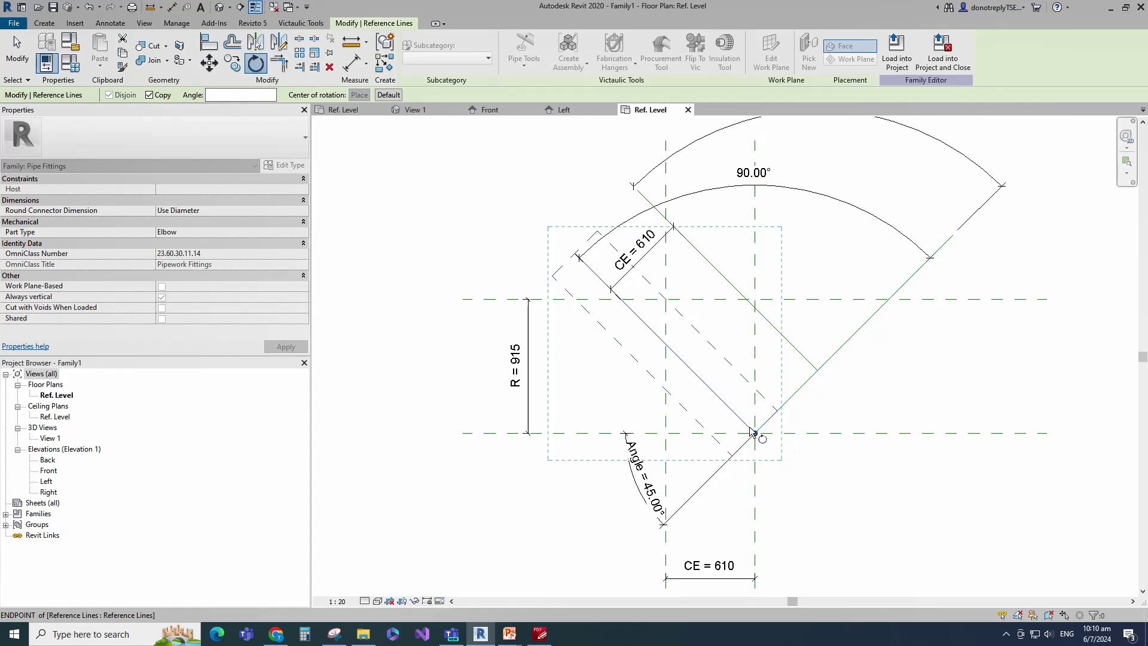
{"action": "left_click", "coordinate": [639, 318]}
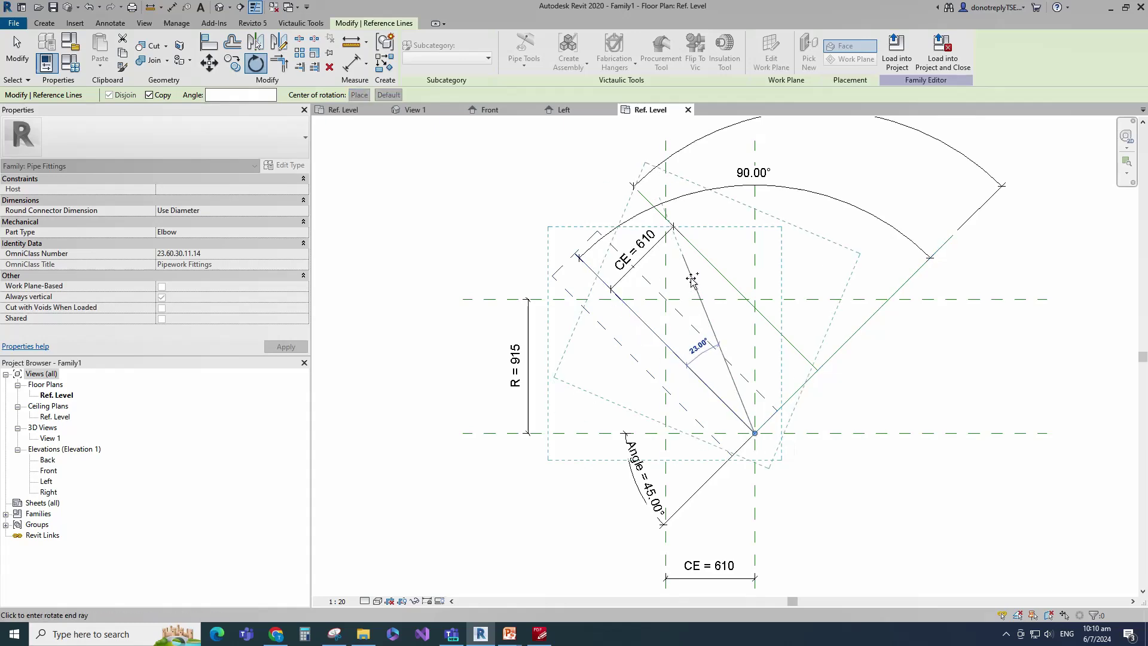
{"action": "type", "text": "22.5"}
{"action": "key", "text": "Return"}
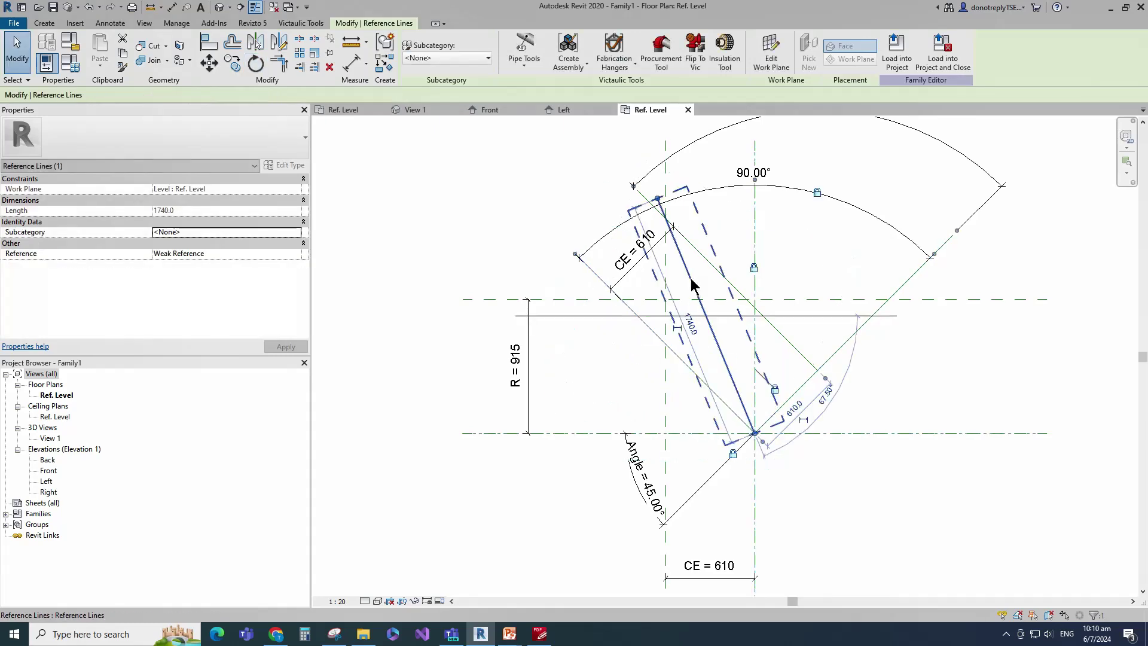
{"action": "left_click", "coordinate": [925, 413]}
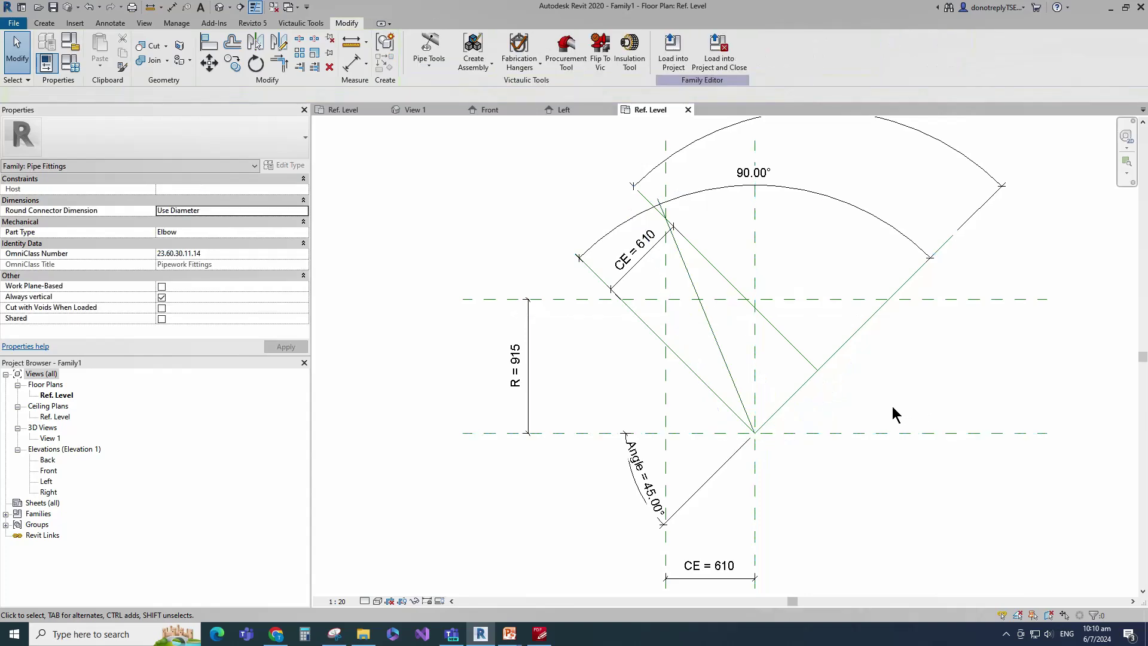
Place an angular dimension between the perpendicular reference line and its rotated copy.
{"action": "left_click", "coordinate": [366, 64]}
{"action": "left_click", "coordinate": [397, 107]}
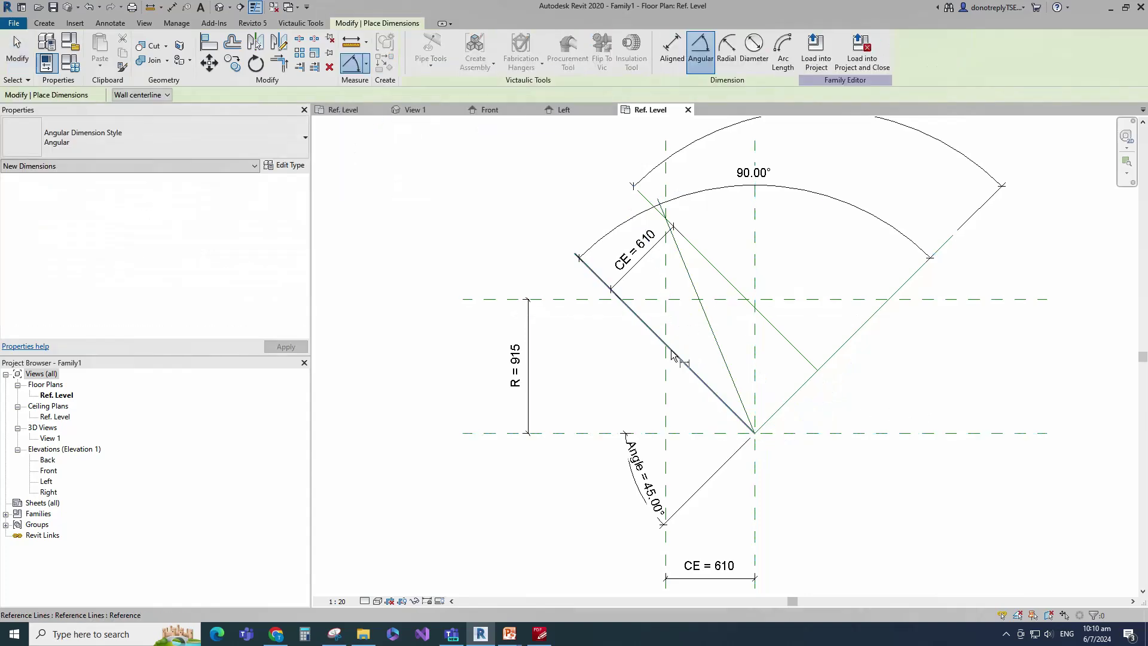
{"action": "left_click", "coordinate": [684, 362]}
{"action": "left_click", "coordinate": [721, 349]}
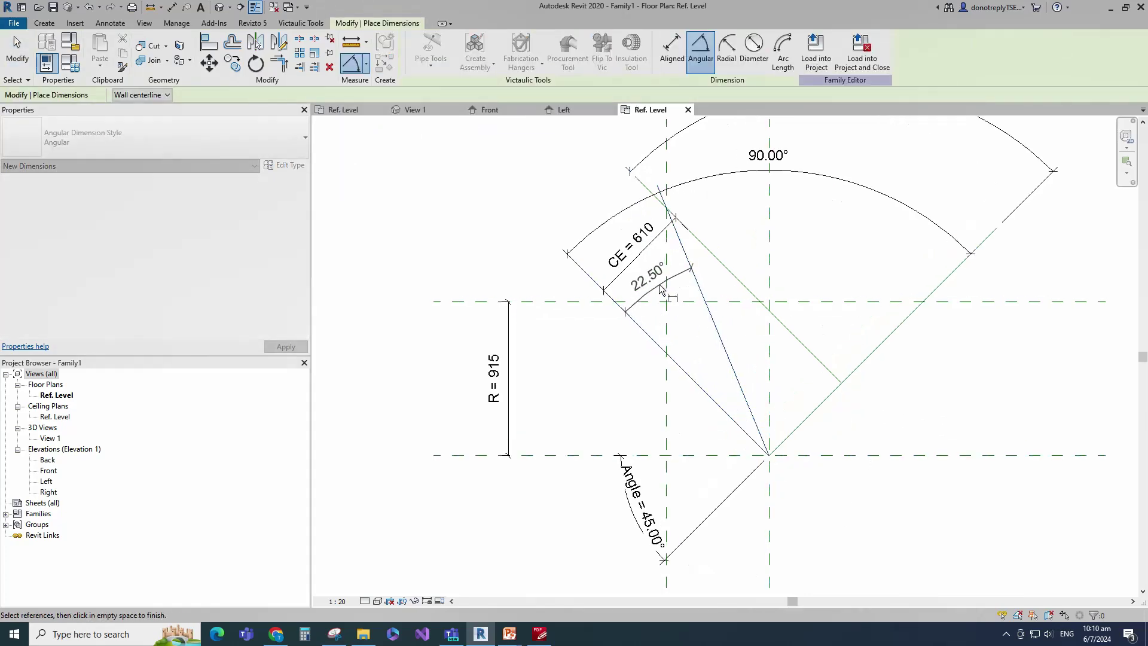
{"action": "left_click", "coordinate": [661, 290]}
{"action": "scroll", "coordinate": [661, 290], "scroll_direction": "up", "scroll_amount": 1}
{"action": "key", "text": "Escape"}
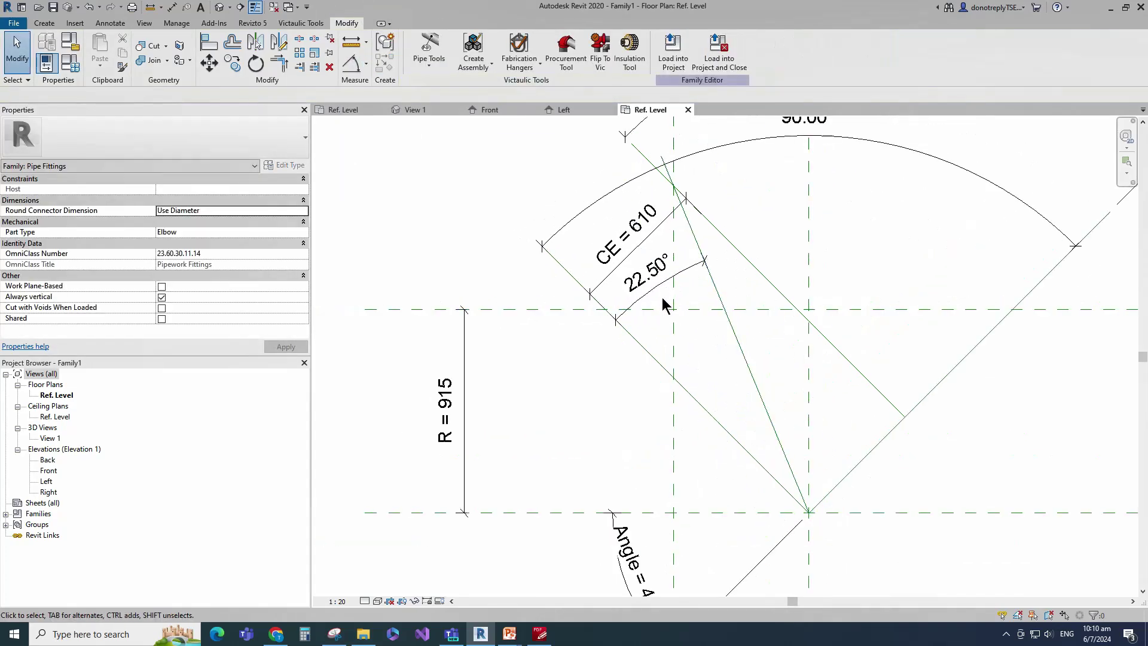
Label the angle between the perpendicular line and its rotated copy with a new instance parameter named Angle1.
{"action": "left_click", "coordinate": [529, 50]}
{"action": "type", "text": "A"}
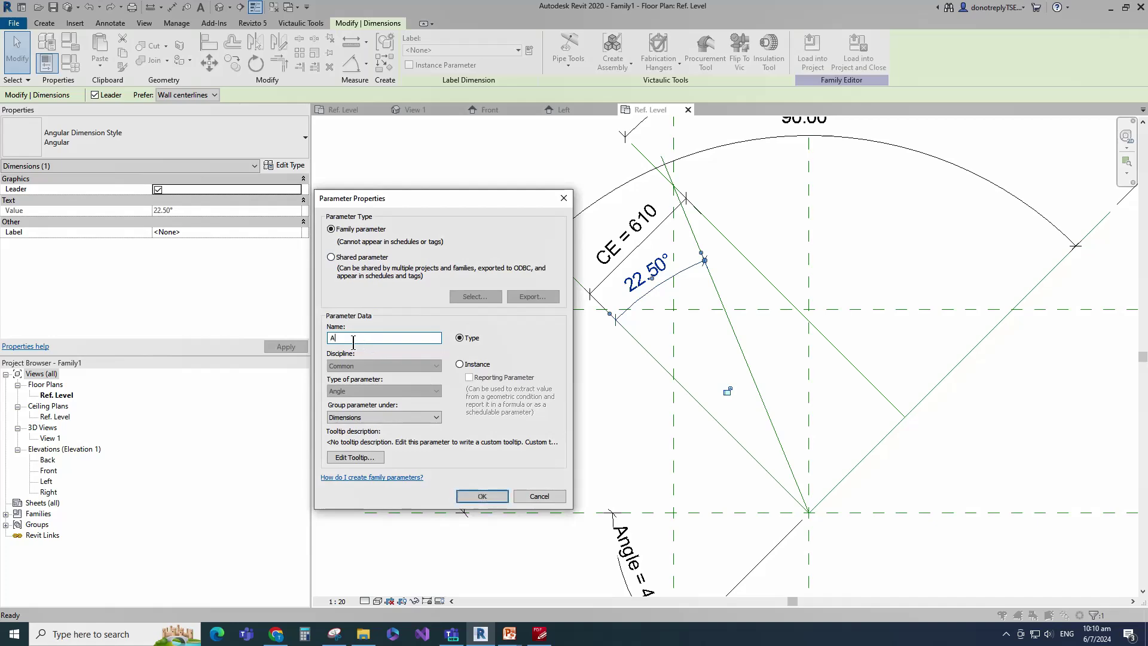
{"action": "type", "text": "ngle1"}
{"action": "left_click", "coordinate": [375, 416]}
{"action": "left_click", "coordinate": [371, 211]}
{"action": "left_click", "coordinate": [460, 364]}
{"action": "left_click", "coordinate": [482, 496]}
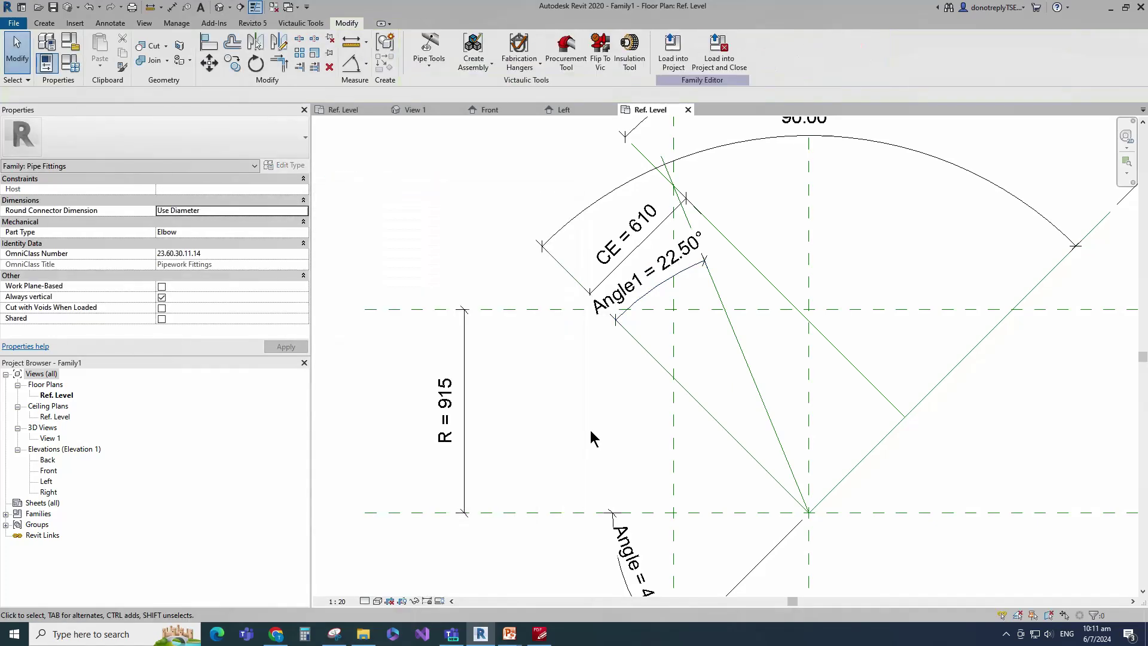
Draw a vertical reference line about 1160 mm long downward from where the 22.5° slanted line meets the upper horizontal plane.
{"action": "scroll", "coordinate": [969, 407], "scroll_direction": "down", "scroll_amount": 1}
{"action": "scroll", "coordinate": [648, 326], "scroll_direction": "down", "scroll_amount": 1}
{"action": "left_click", "coordinate": [688, 311]}
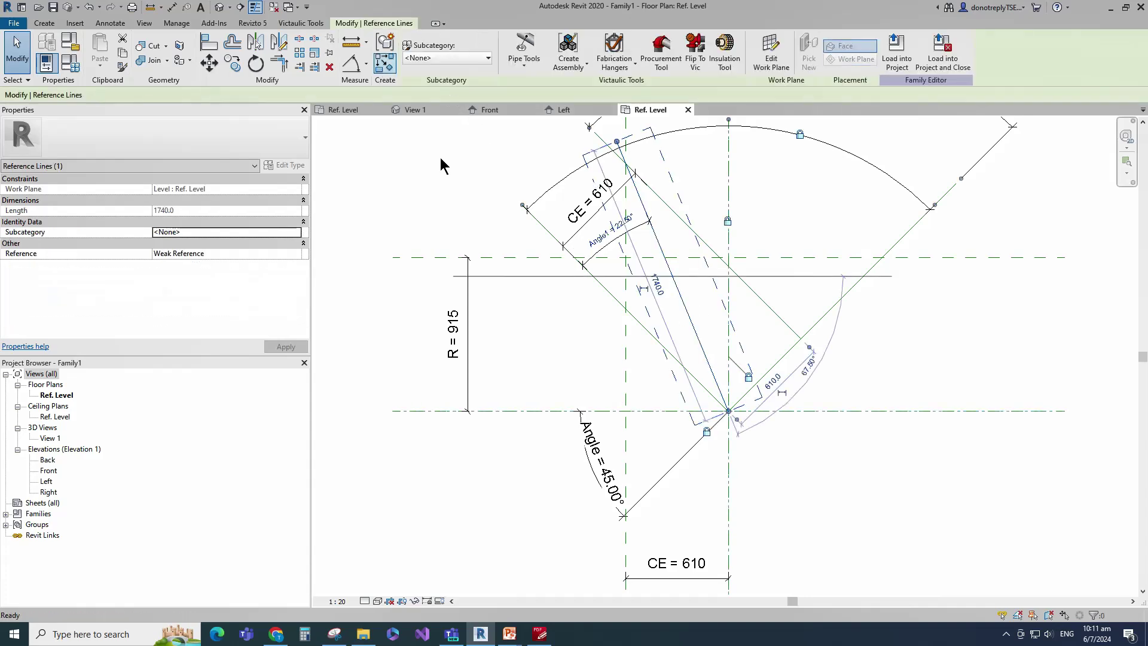
{"action": "key", "text": "c"}
{"action": "key", "text": "s"}
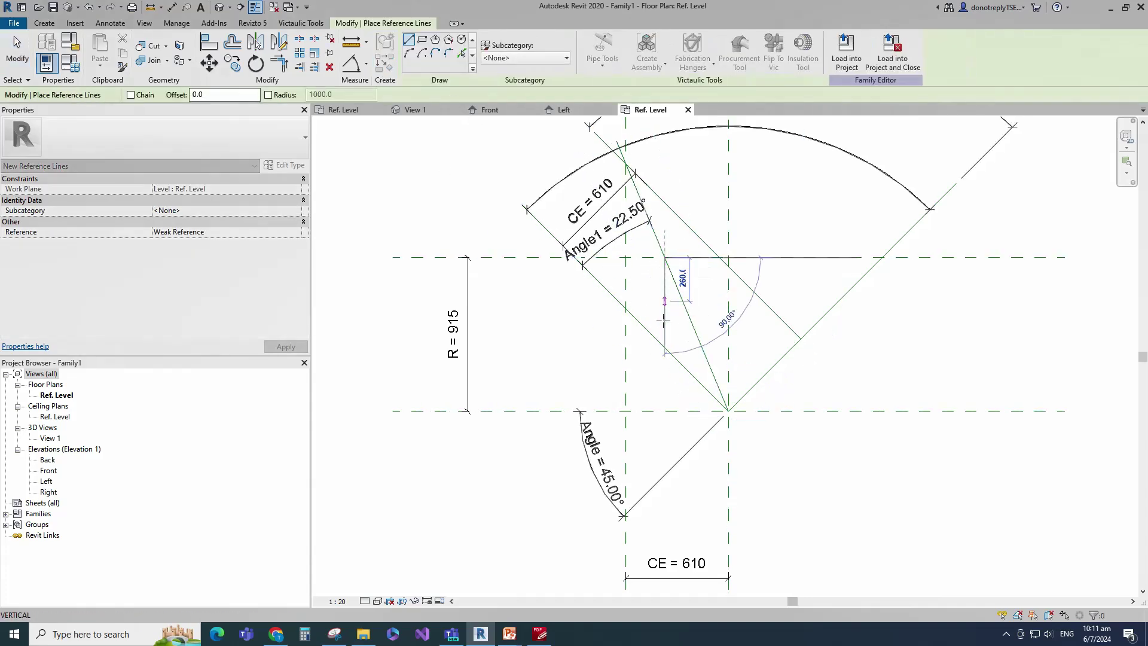
{"action": "left_click", "coordinate": [664, 452]}
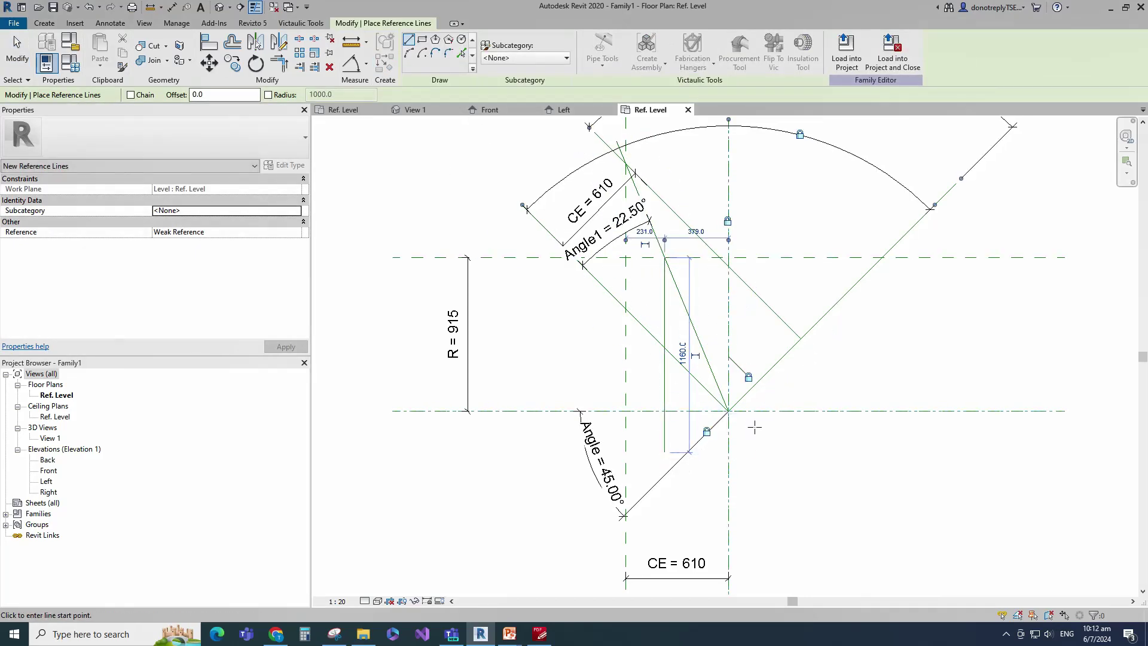
{"action": "key", "text": "Escape"}
{"action": "key", "text": "Escape"}
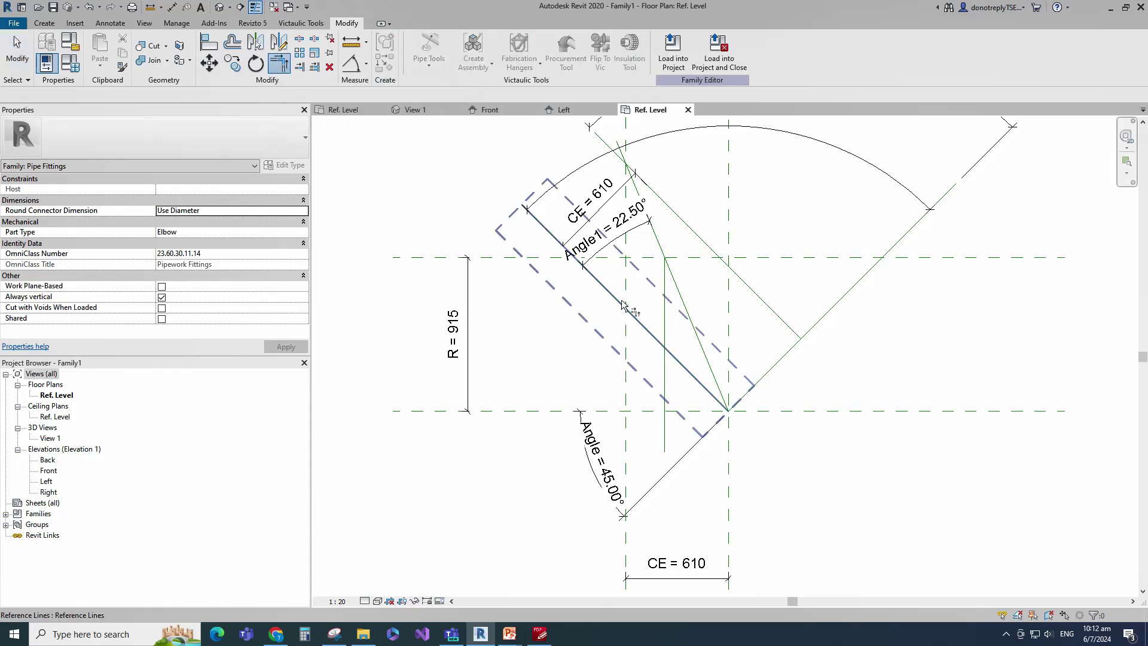
{"action": "left_click", "coordinate": [209, 42]}
{"action": "left_click", "coordinate": [661, 258]}
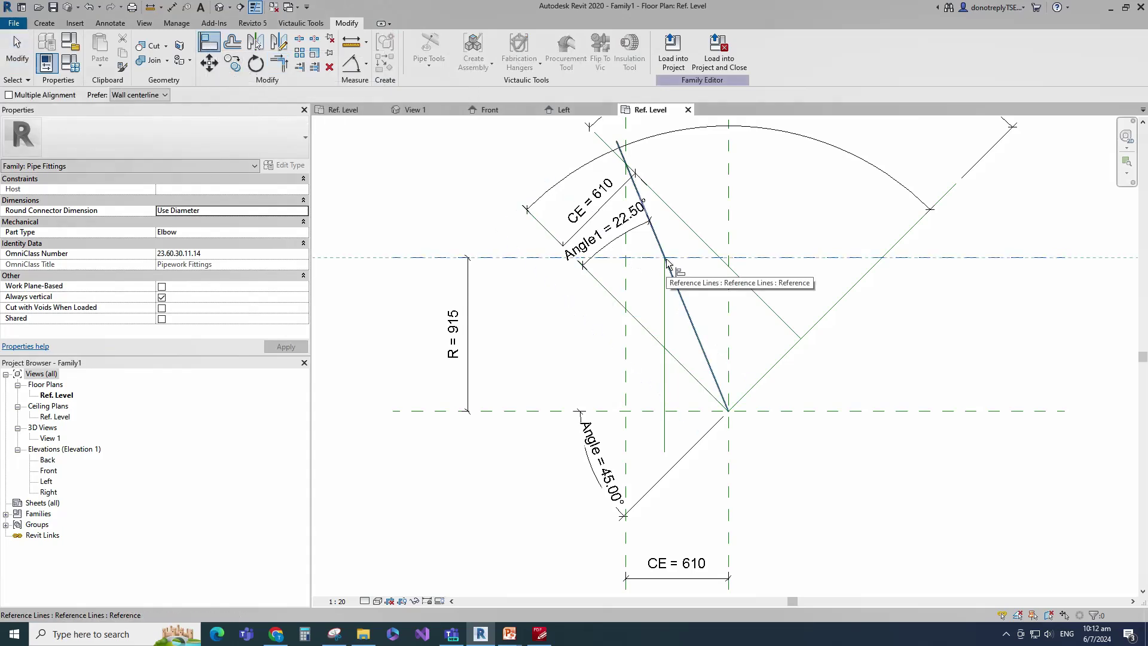
{"action": "left_click", "coordinate": [668, 264]}
{"action": "key", "text": "Escape"}
{"action": "key", "text": "Escape"}
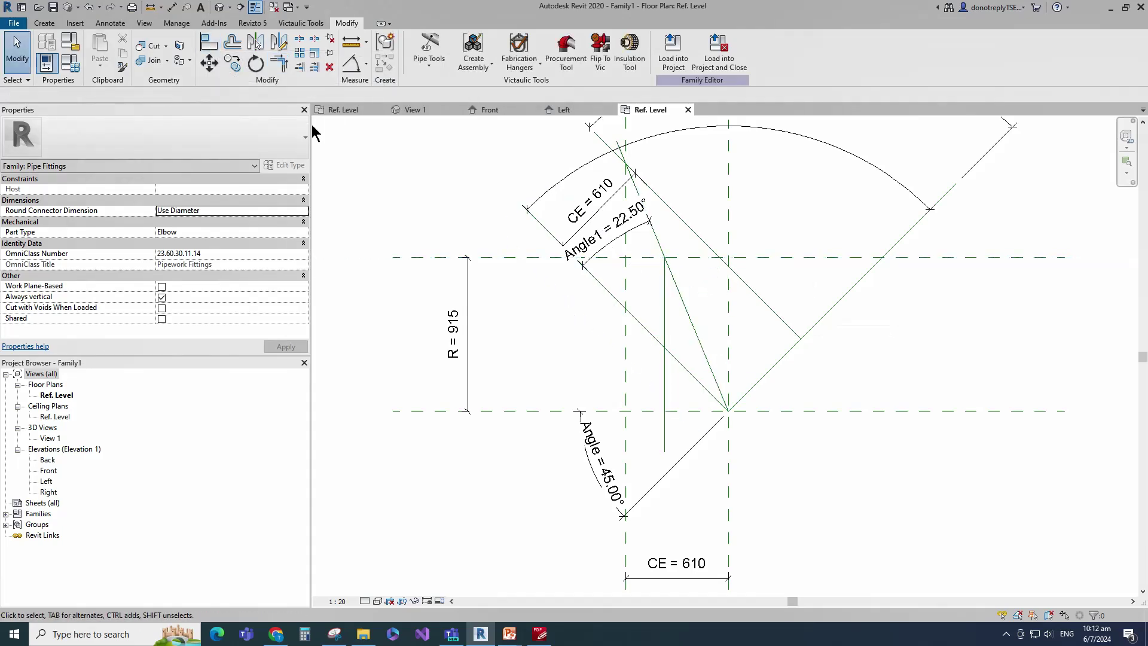
Trim the slanted reference line to a corner with the vertical reference line, keeping the slanted part that reaches the centre.
{"action": "key", "text": "t"}
{"action": "key", "text": "r"}
{"action": "left_click", "coordinate": [671, 290]}
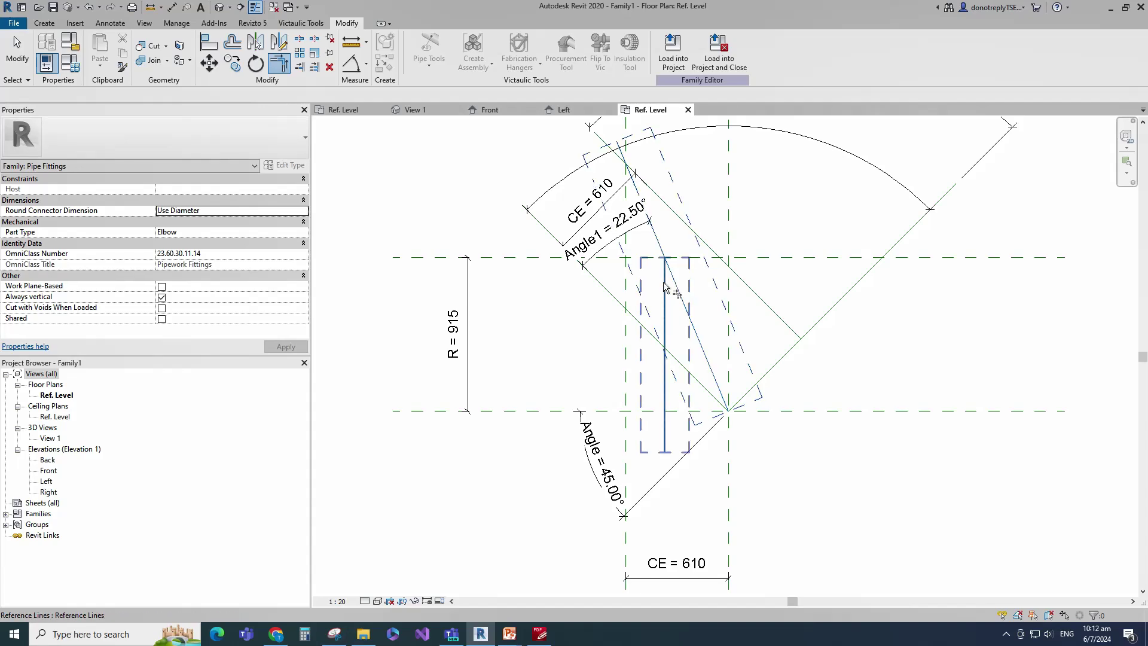
{"action": "left_click", "coordinate": [664, 335]}
{"action": "scroll", "coordinate": [687, 329], "scroll_direction": "down", "scroll_amount": 2}
{"action": "key", "text": "Escape"}
Place an angular dimension between the vertical and slanted reference lines, positioned below the centre.
{"action": "key", "text": "d"}
{"action": "key", "text": "i"}
{"action": "left_click", "coordinate": [713, 381]}
{"action": "left_click", "coordinate": [756, 385]}
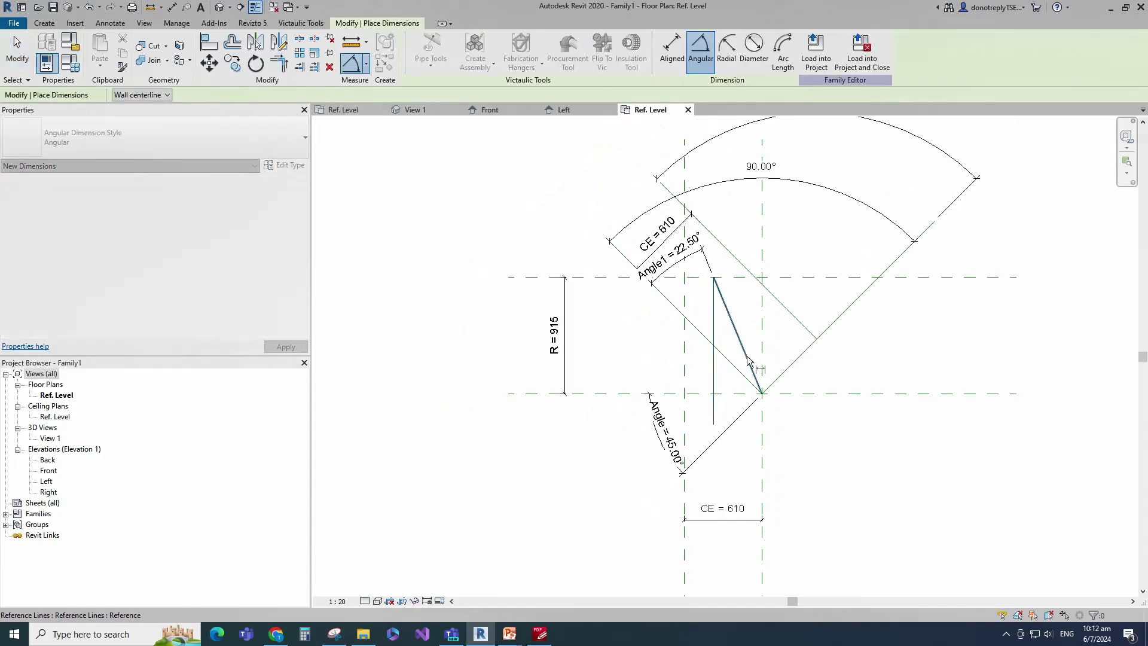
{"action": "scroll", "coordinate": [756, 419], "scroll_direction": "down", "scroll_amount": 2}
{"action": "scroll", "coordinate": [742, 469], "scroll_direction": "up", "scroll_amount": 4}
{"action": "left_click", "coordinate": [749, 474]}
{"action": "key", "text": "Escape"}
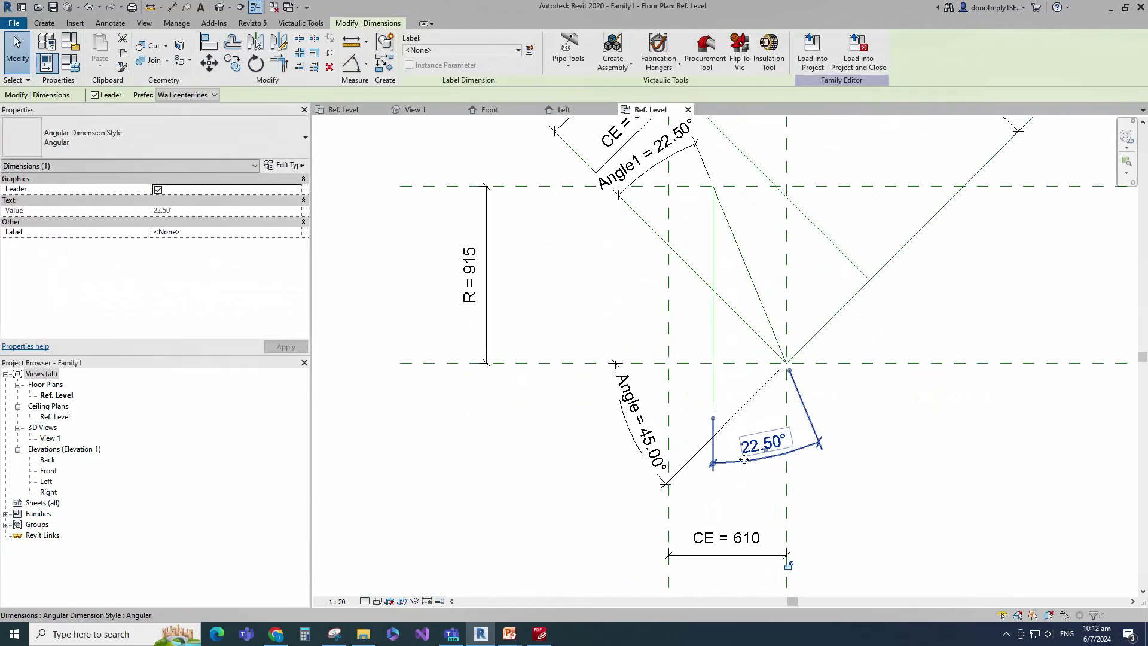
Label the angle between the vertical and slanted reference lines with the existing Angle1 parameter.
{"action": "scroll", "coordinate": [741, 455], "scroll_direction": "down", "scroll_amount": 2}
{"action": "left_click", "coordinate": [299, 233]}
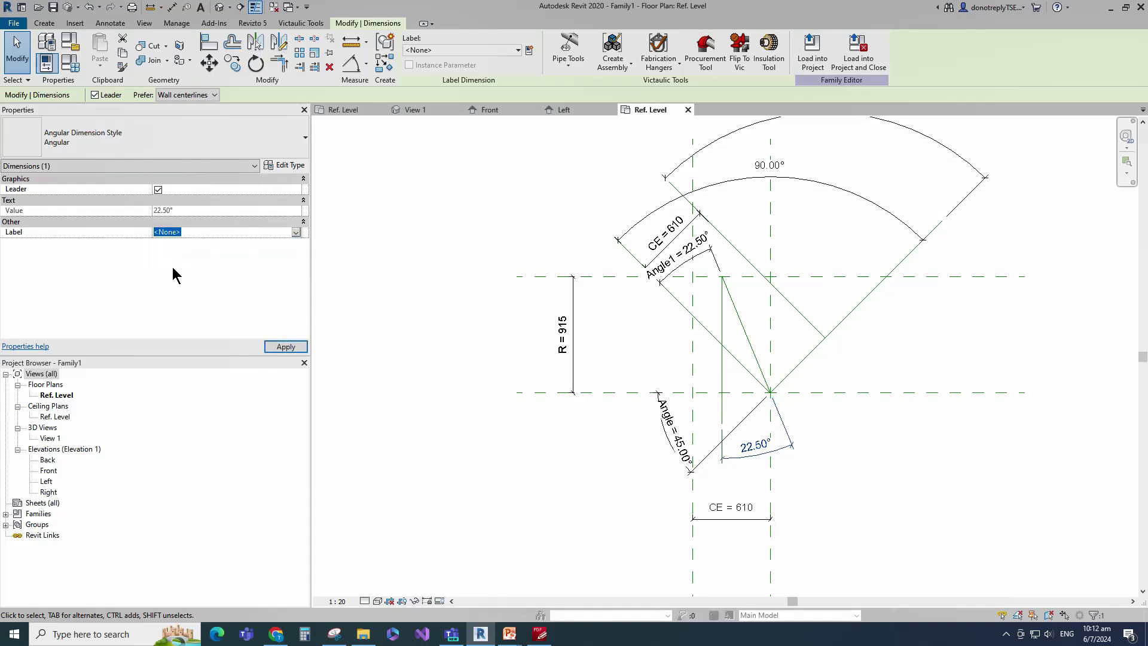
{"action": "left_click", "coordinate": [175, 274]}
{"action": "left_click", "coordinate": [931, 463]}
{"action": "scroll", "coordinate": [889, 431], "scroll_direction": "down", "scroll_amount": 1}
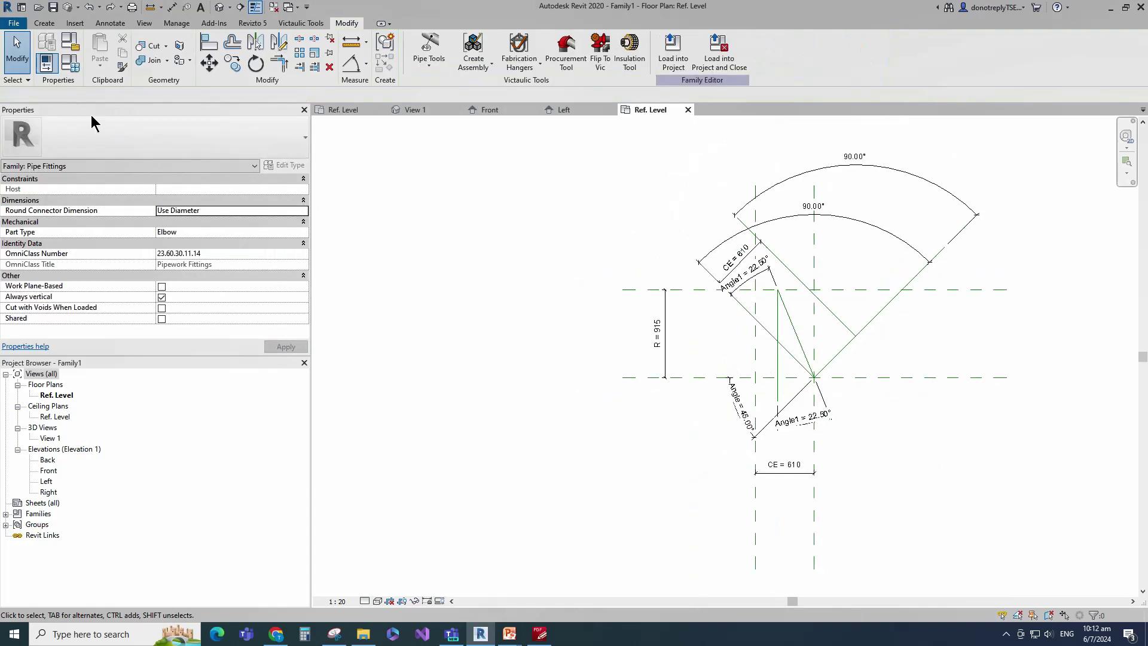
Enter the formula Angle/2 for the Angle1 parameter in the family types and apply it.
{"action": "left_click", "coordinate": [70, 61]}
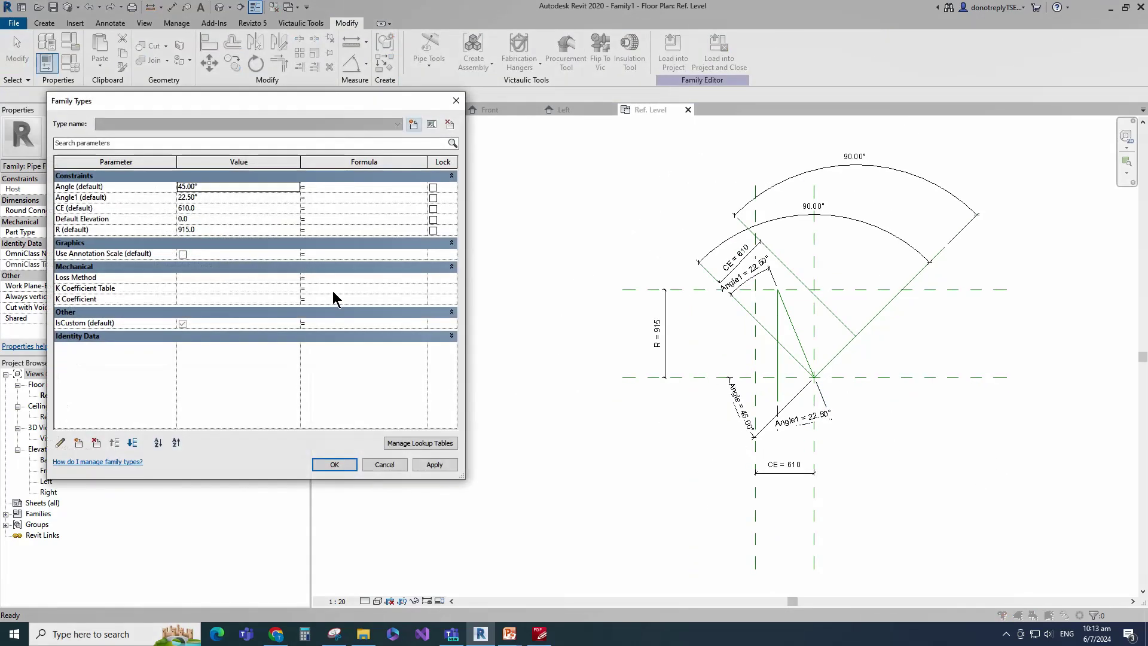
{"action": "key", "text": "Down"}
{"action": "key", "text": "Tab"}
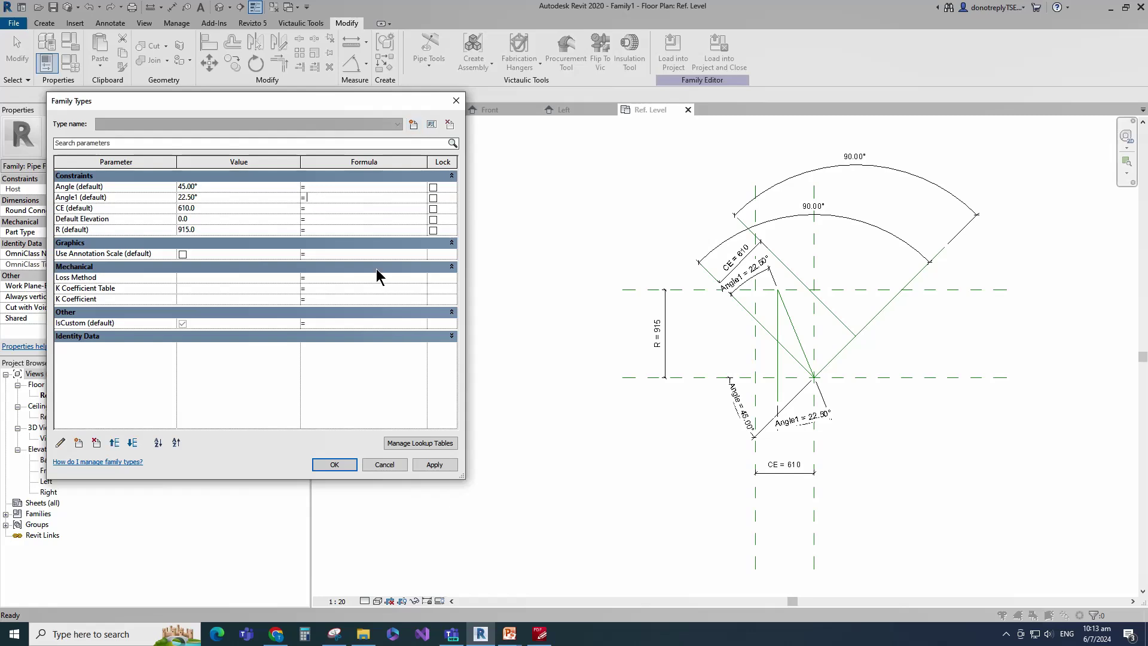
{"action": "type", "text": "Angle/2"}
{"action": "left_click", "coordinate": [435, 465]}
Flex the family by applying an Angle value of 30°, restore Angle to 45° and close the family types.
{"action": "left_click", "coordinate": [226, 186]}
{"action": "type", "text": "30"}
{"action": "left_click", "coordinate": [435, 465]}
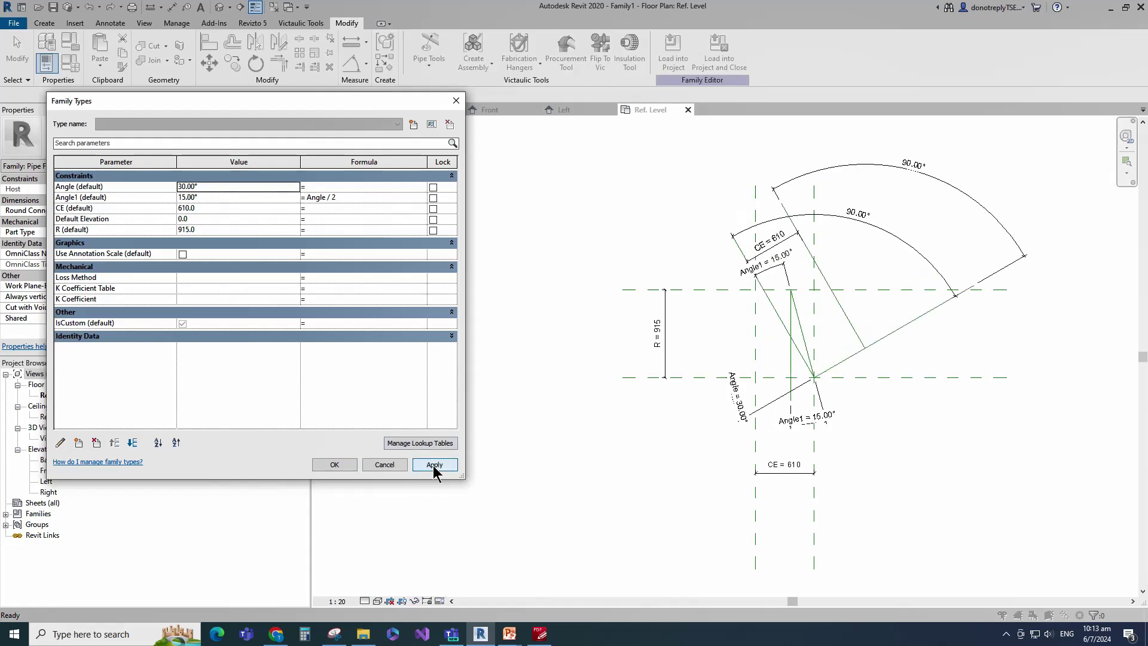
{"action": "left_click", "coordinate": [209, 187]}
{"action": "type", "text": "45"}
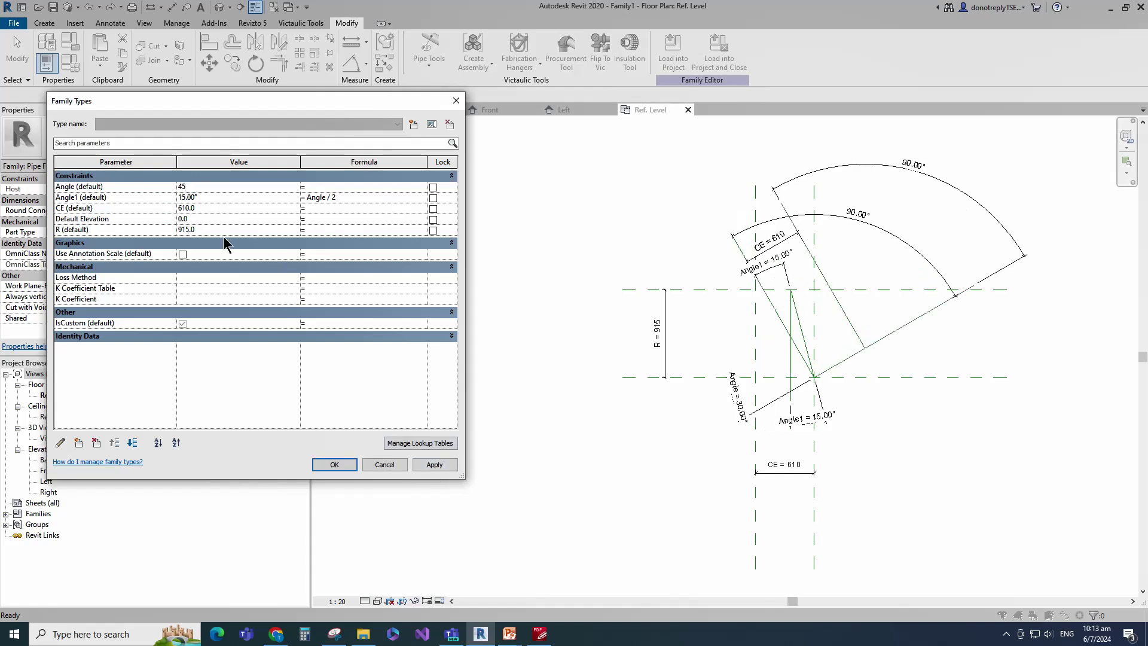
{"action": "left_click", "coordinate": [435, 465]}
{"action": "left_click", "coordinate": [334, 465]}
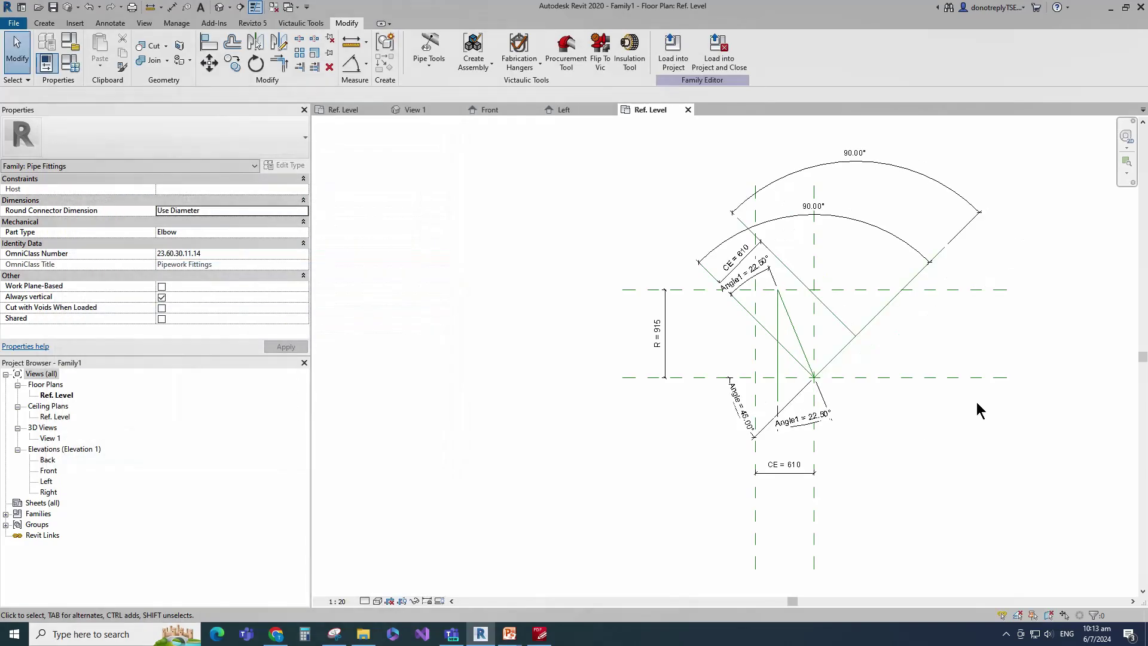
Mirror a copy of the vertical reference line about the slanted reference line.
{"action": "scroll", "coordinate": [979, 410], "scroll_direction": "up", "scroll_amount": 2}
{"action": "left_click", "coordinate": [712, 366]}
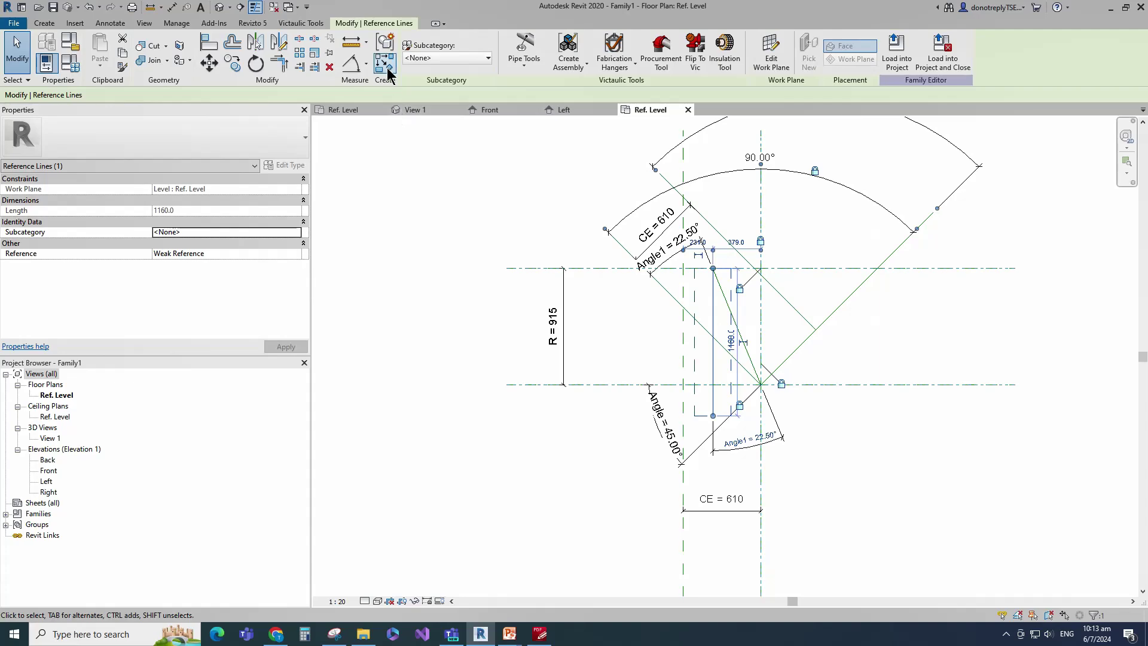
{"action": "left_click", "coordinate": [277, 51]}
{"action": "left_click", "coordinate": [749, 322]}
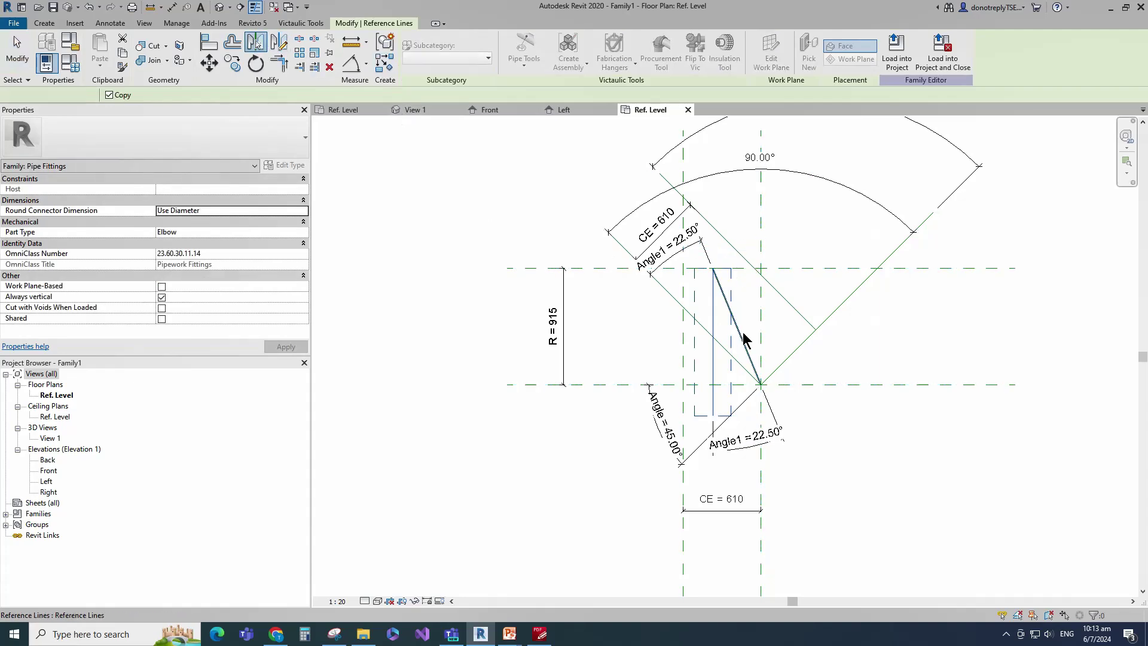
{"action": "left_click", "coordinate": [744, 334]}
{"action": "left_click", "coordinate": [869, 437]}
Dimension the angle between the slanted line and the mirrored reference line, and label it with the Angle1 parameter.
{"action": "left_click", "coordinate": [362, 65]}
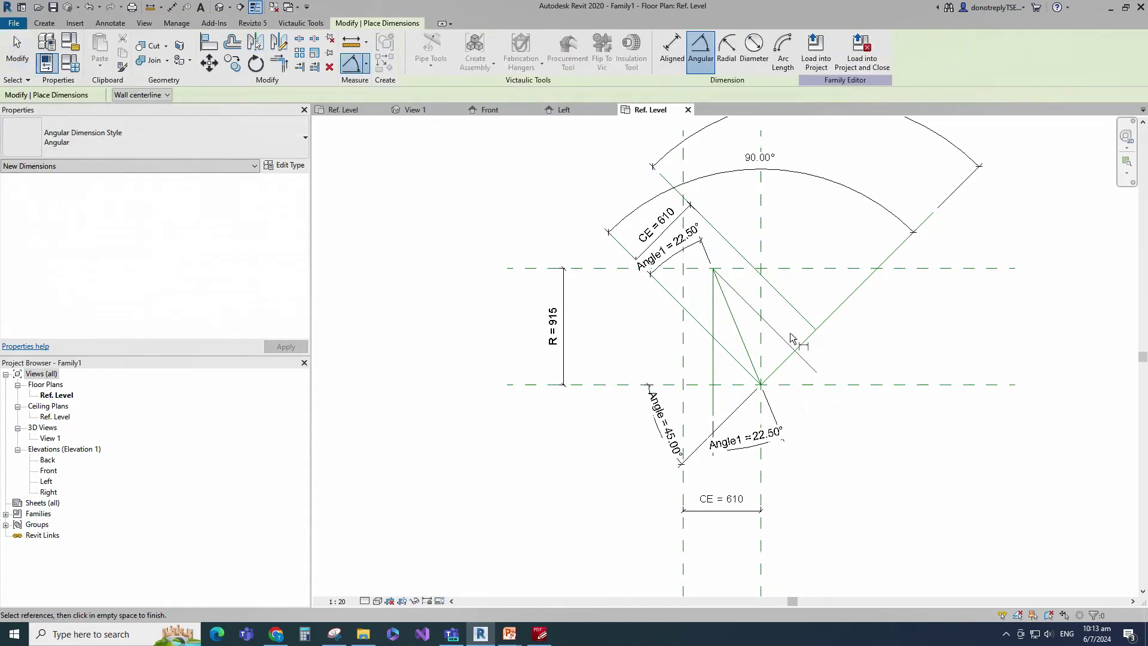
{"action": "left_click", "coordinate": [741, 335]}
{"action": "left_click", "coordinate": [803, 353]}
{"action": "left_click", "coordinate": [825, 413]}
{"action": "left_click", "coordinate": [299, 232]}
{"action": "left_click", "coordinate": [176, 256]}
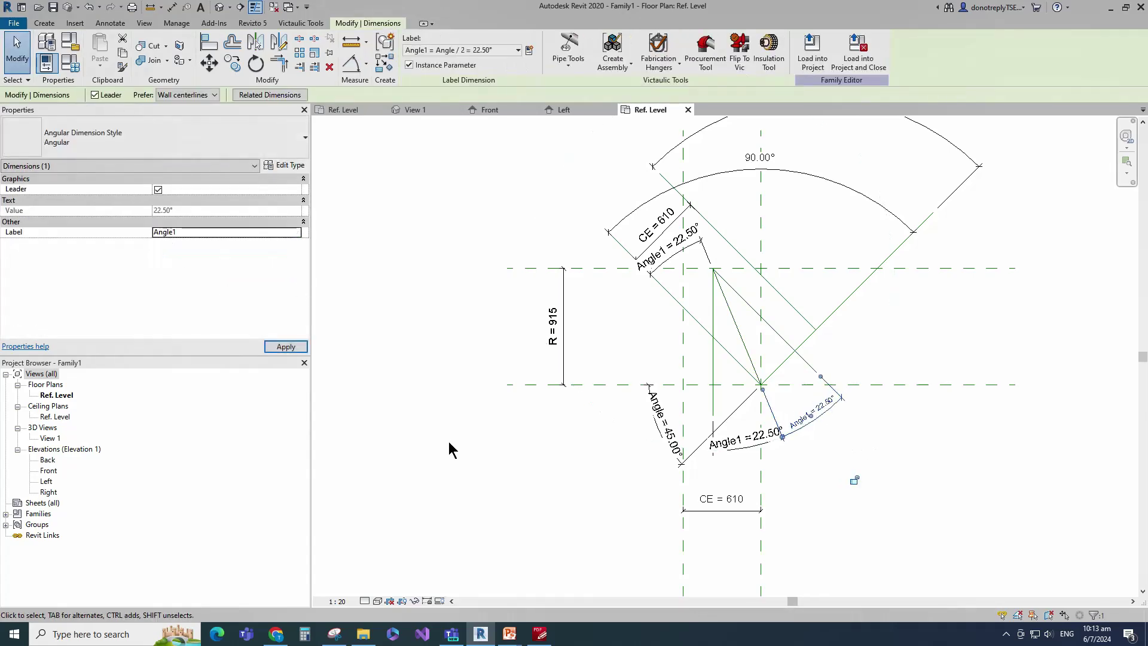
{"action": "left_click", "coordinate": [597, 494]}
Copy the vertical reference line by rotating it 11.25° counterclockwise about its upper endpoint, toward the slanted line.
{"action": "left_click", "coordinate": [714, 361]}
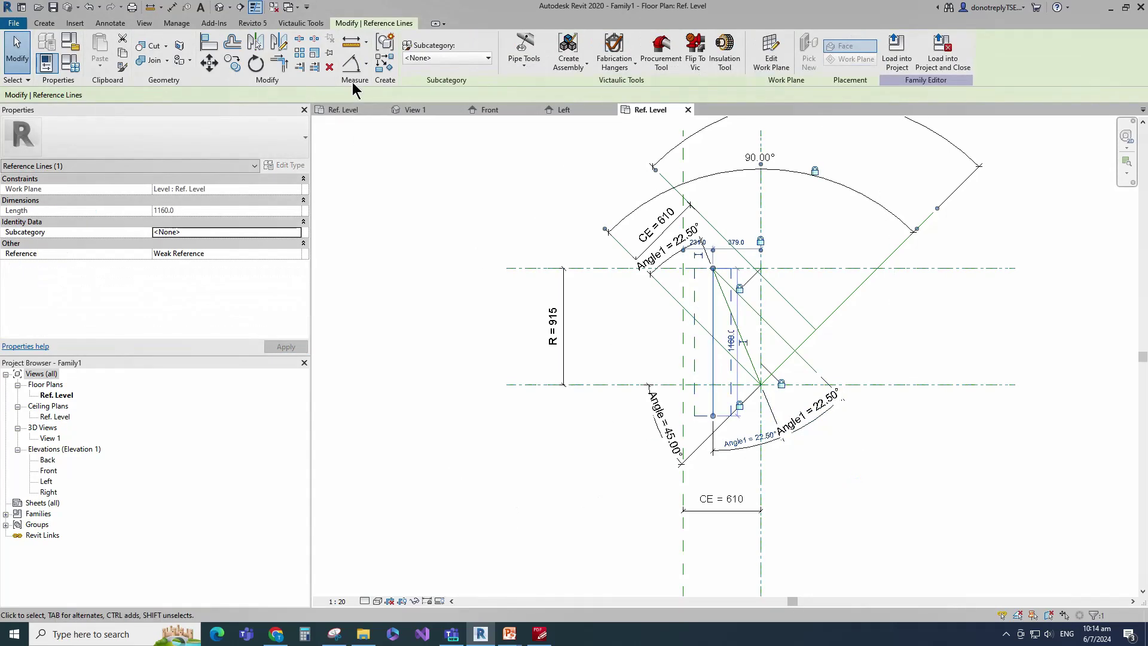
{"action": "left_click", "coordinate": [257, 69]}
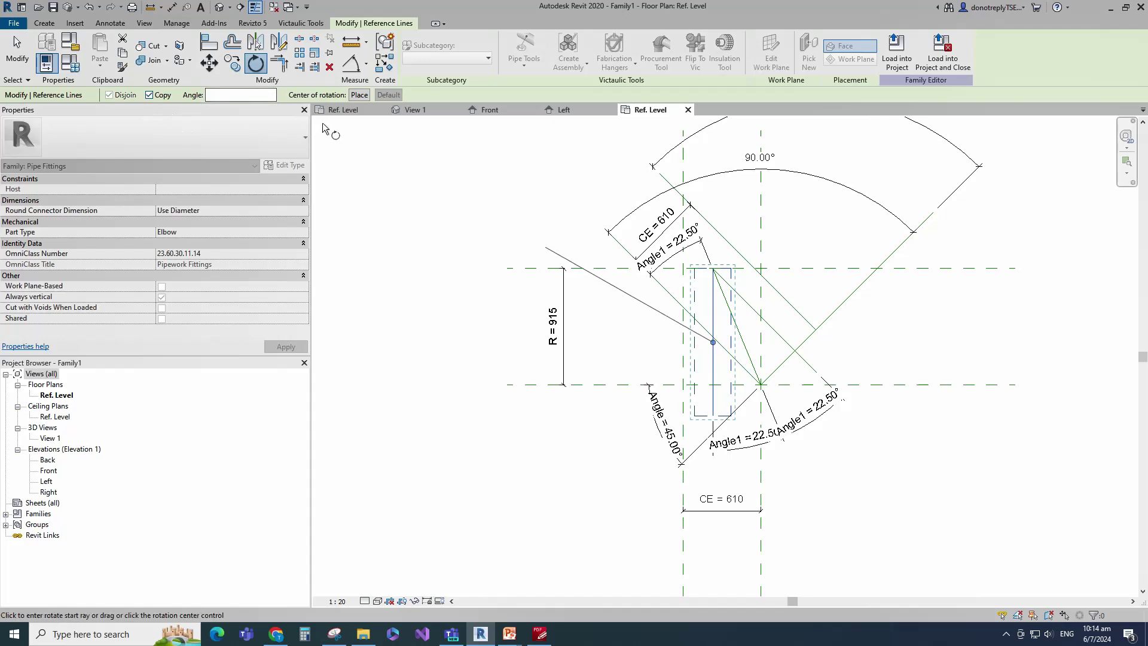
{"action": "left_click", "coordinate": [362, 95]}
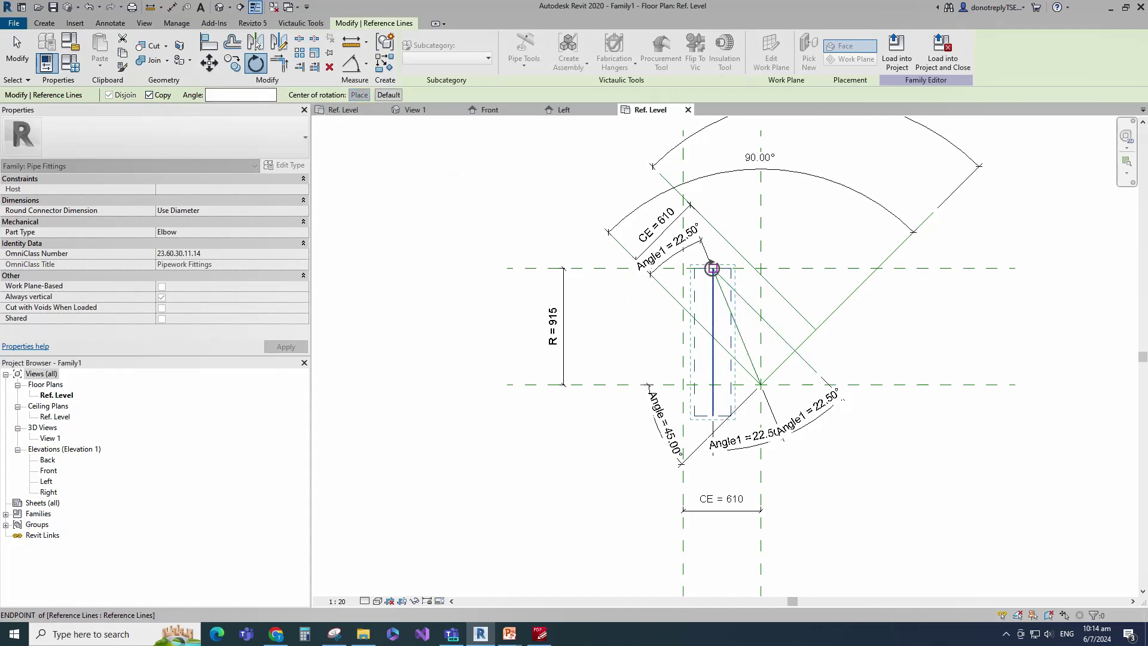
{"action": "left_click", "coordinate": [712, 269]}
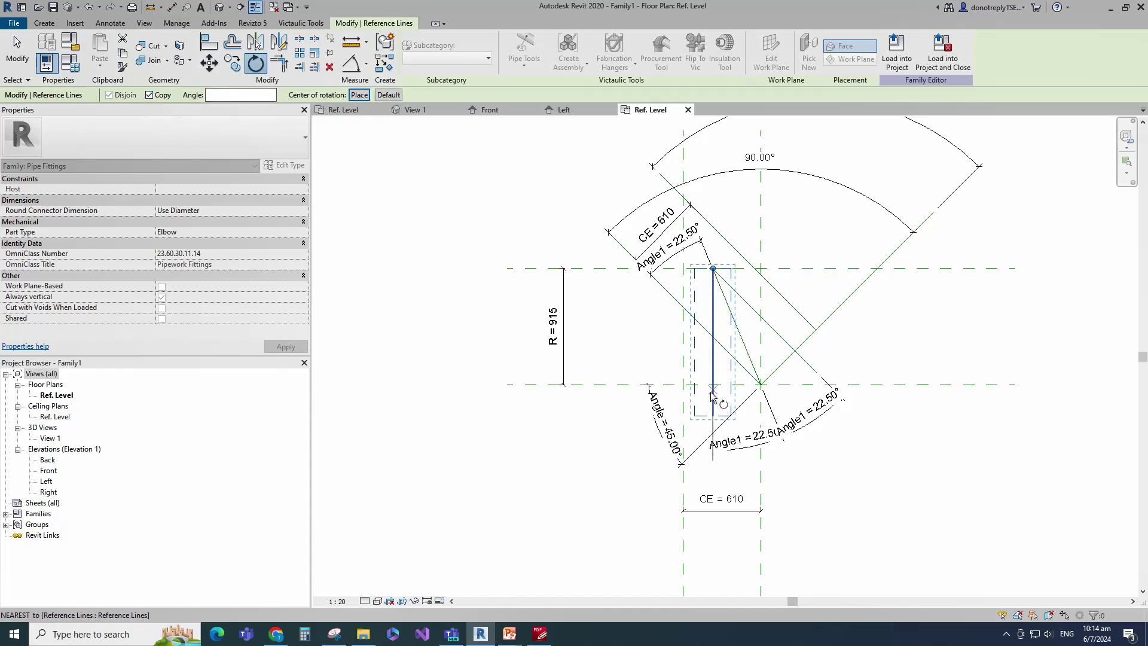
{"action": "left_click", "coordinate": [712, 412]}
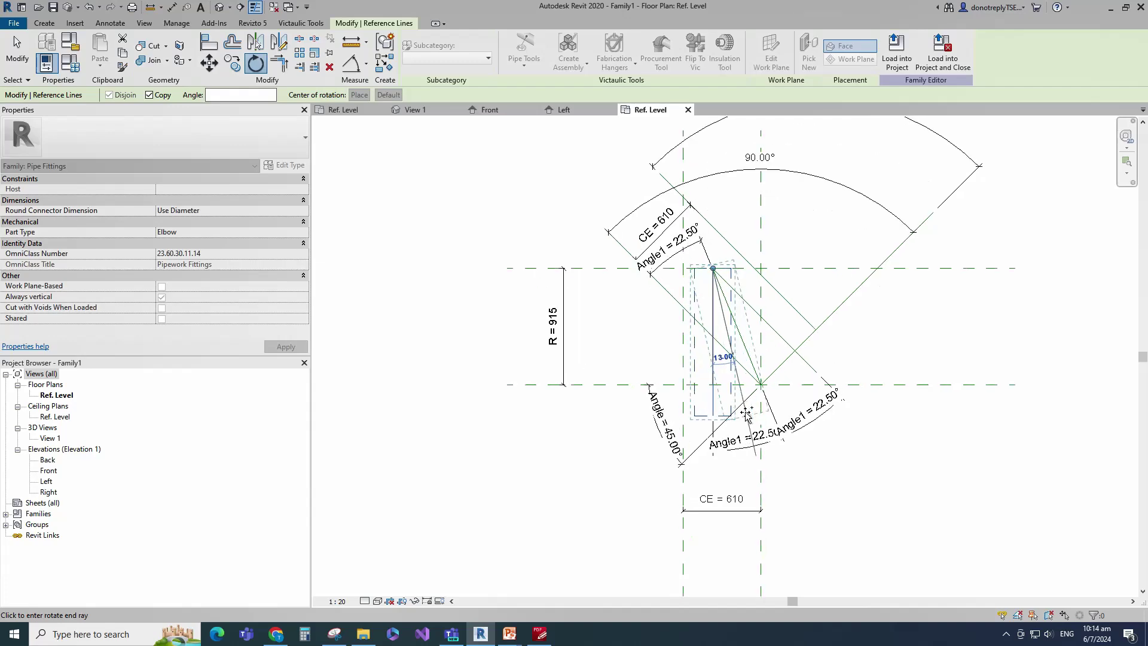
{"action": "type", "text": "11.25"}
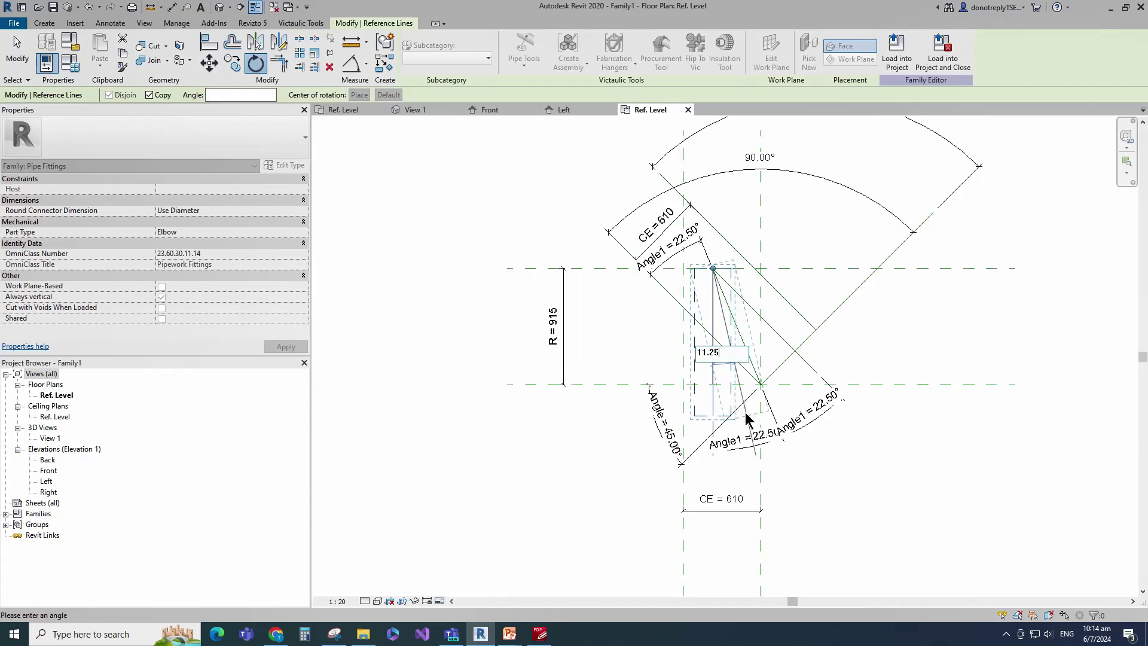
{"action": "key", "text": "Return"}
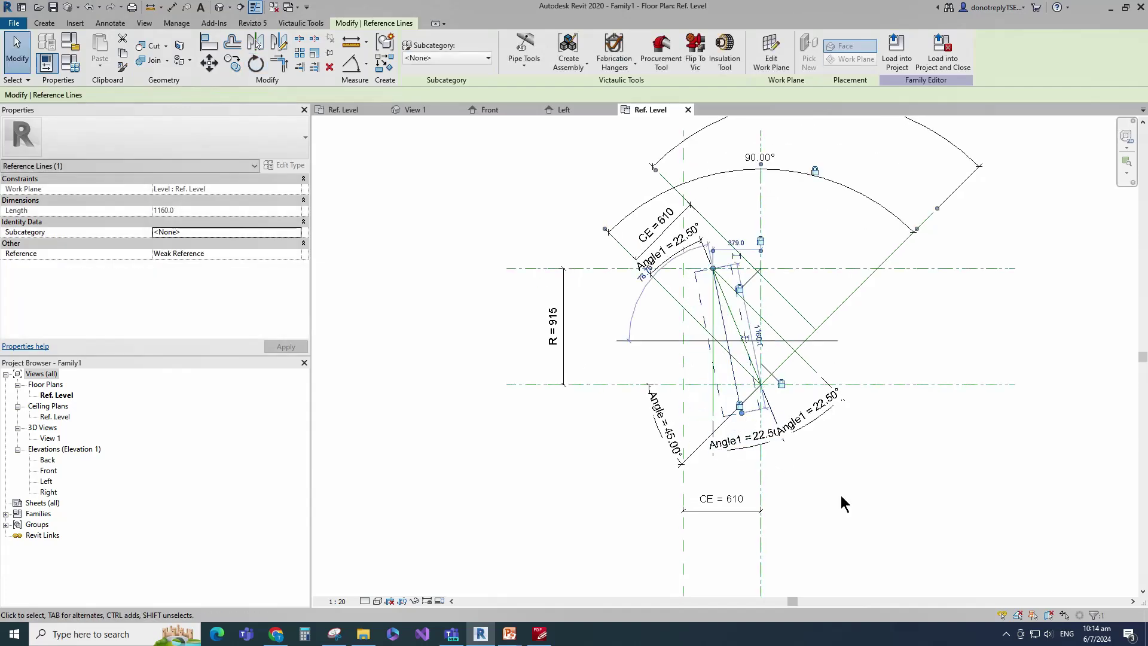
{"action": "left_click", "coordinate": [843, 501]}
Place an angular dimension between the rotated copy and the slanted reference line, just below the centre.
{"action": "left_click", "coordinate": [352, 63]}
{"action": "left_click", "coordinate": [725, 327]}
{"action": "left_click", "coordinate": [739, 335]}
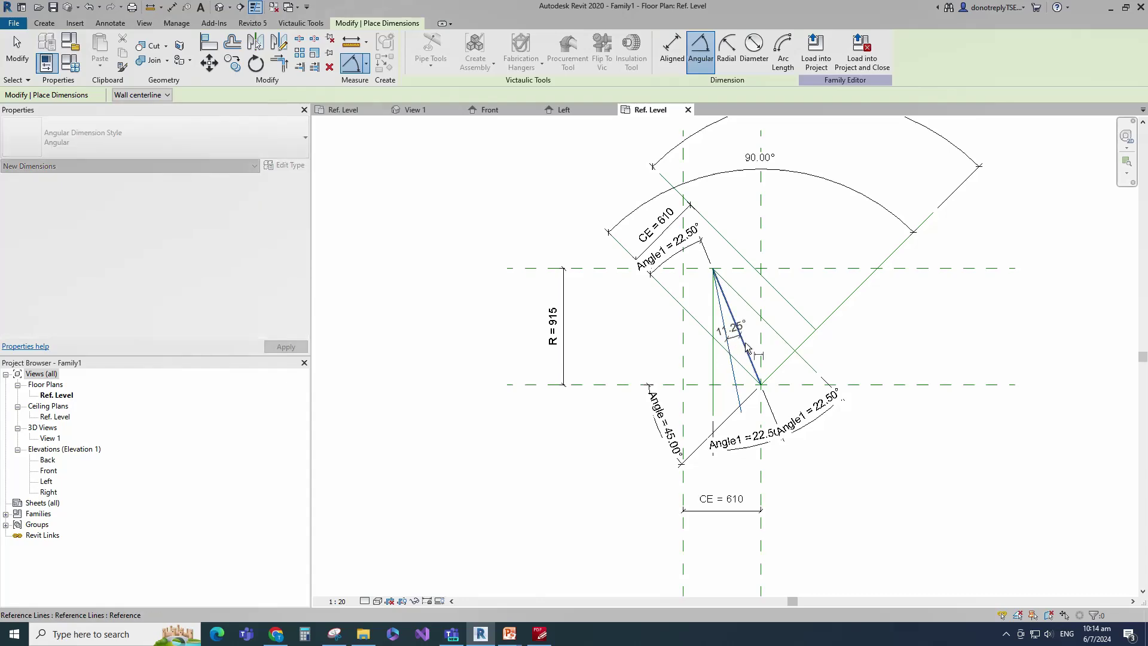
{"action": "scroll", "coordinate": [758, 415], "scroll_direction": "up", "scroll_amount": 3}
{"action": "left_click", "coordinate": [753, 417]}
{"action": "scroll", "coordinate": [686, 344], "scroll_direction": "down", "scroll_amount": 2}
{"action": "key", "text": "Escape"}
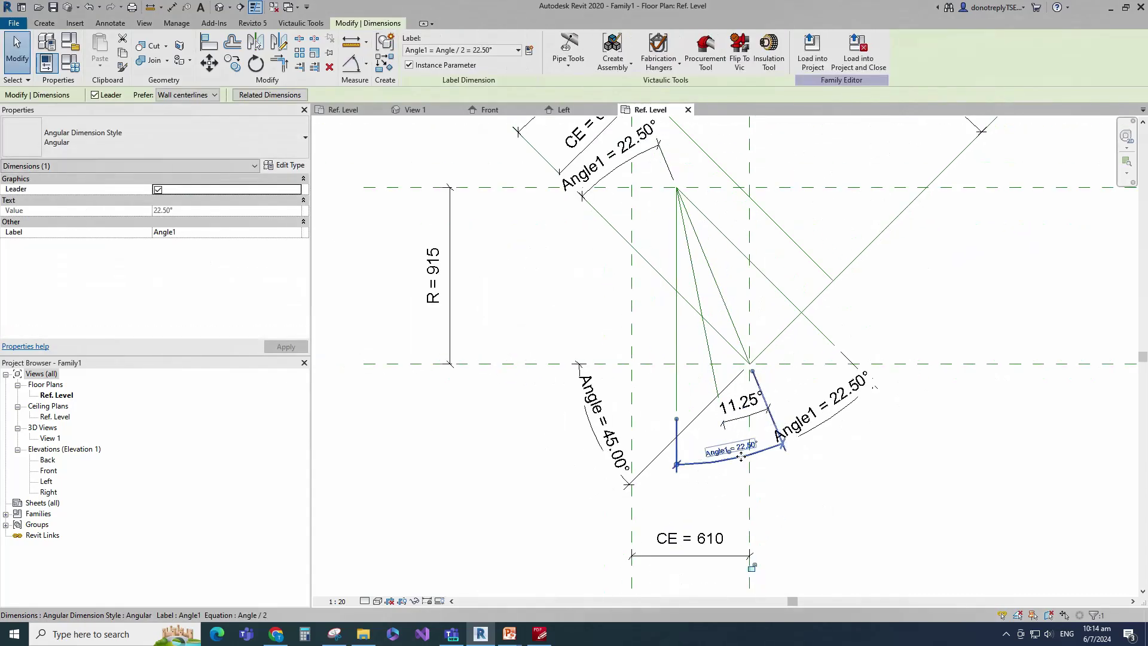
Move the two lower Angle1 dimensions and the new unlabelled angular dimension farther outward so their texts are spaced apart.
{"action": "left_click", "coordinate": [826, 429]}
{"action": "left_click_drag", "start_coordinate": [826, 429], "coordinate": [864, 464]}
{"action": "left_click", "coordinate": [915, 546]}
{"action": "left_click", "coordinate": [754, 404]}
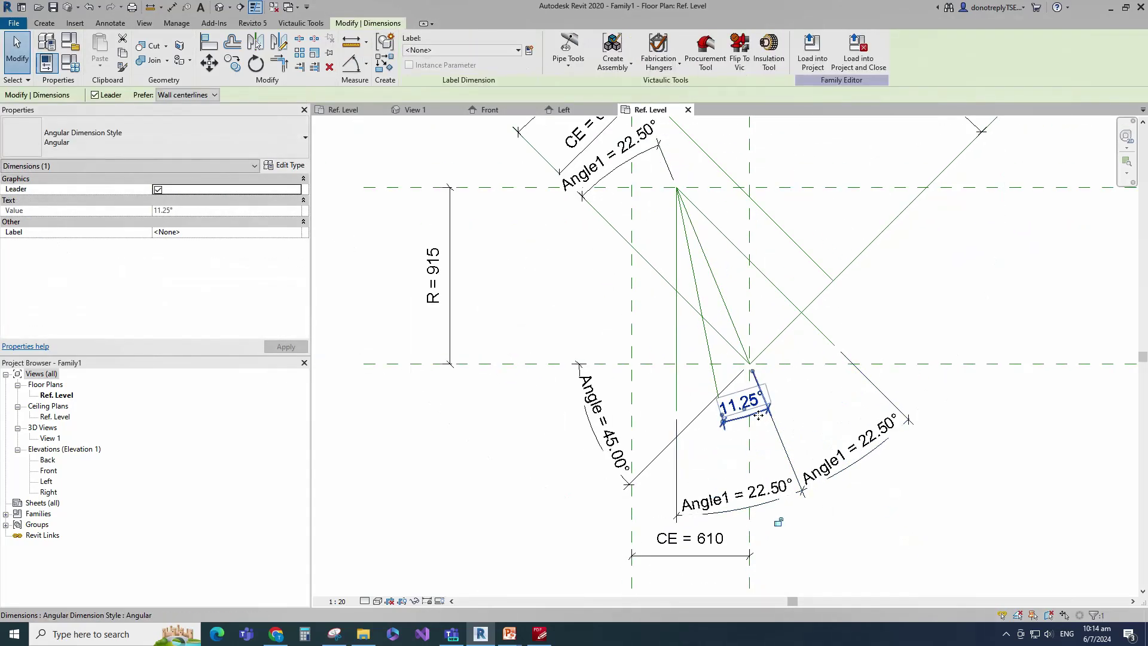
{"action": "left_click_drag", "start_coordinate": [755, 413], "coordinate": [765, 458]}
{"action": "left_click", "coordinate": [876, 526]}
Label the angle between the rotated copy and the slanted line with a new instance parameter named Angle2.
{"action": "left_click", "coordinate": [757, 455]}
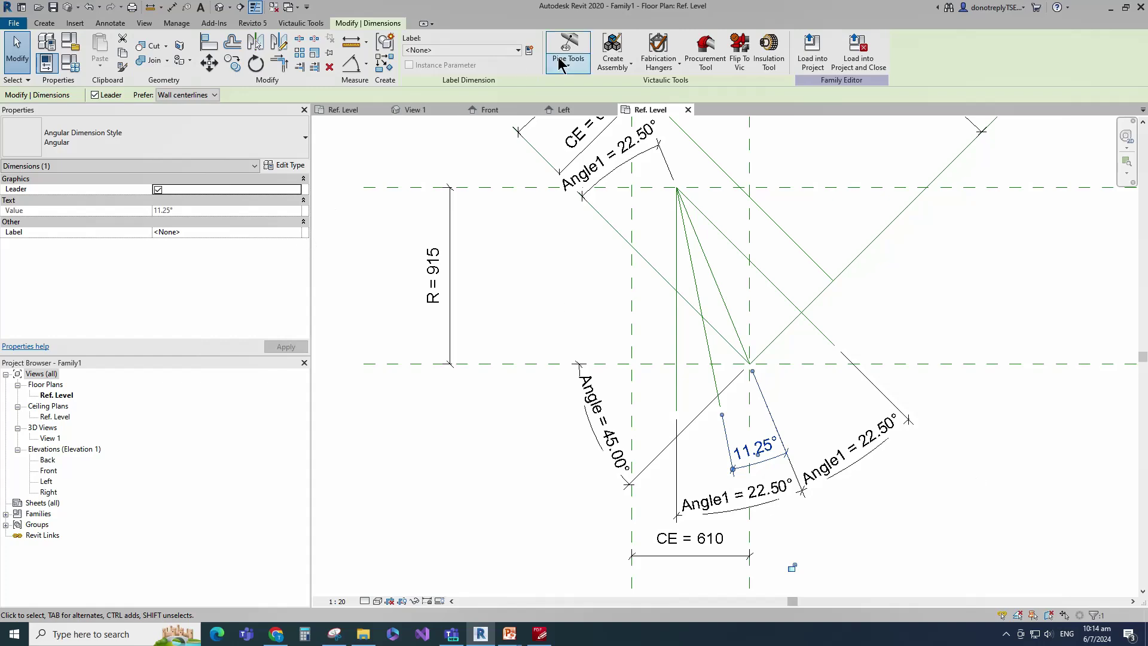
{"action": "left_click", "coordinate": [529, 50]}
{"action": "type", "text": "An"}
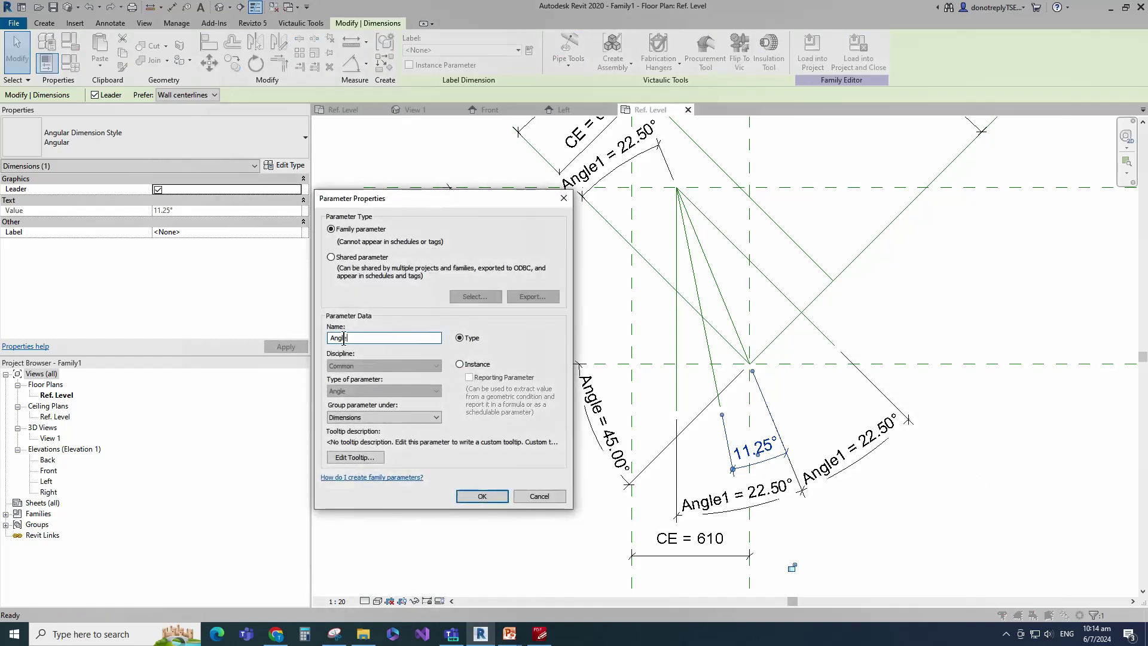
{"action": "type", "text": "gle2"}
{"action": "left_click", "coordinate": [384, 418]}
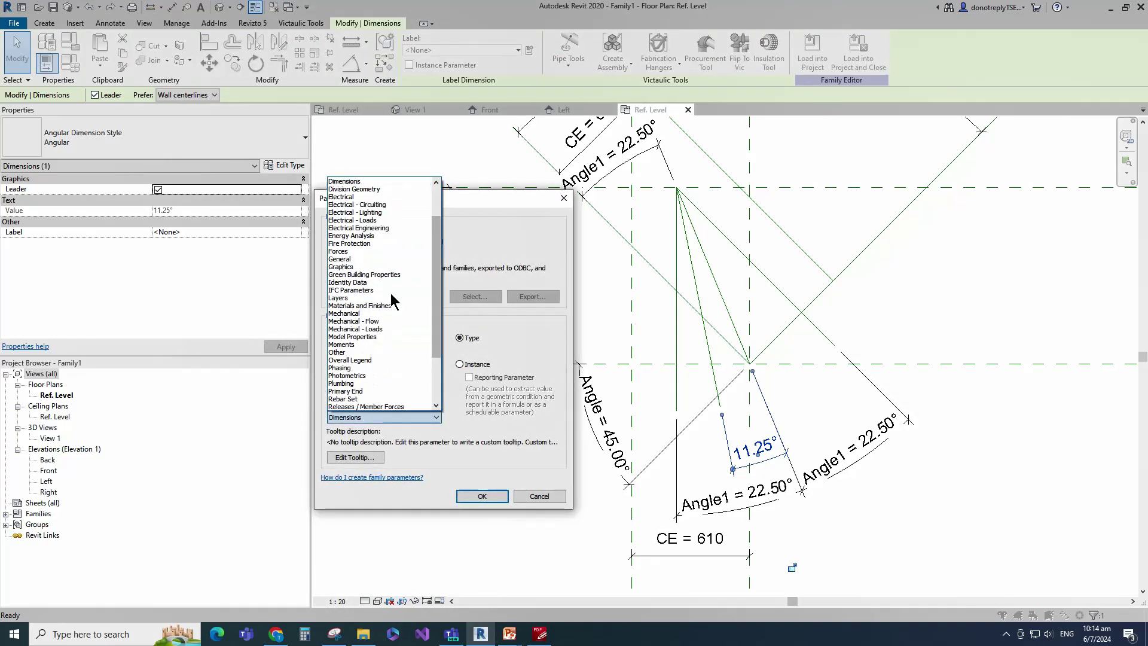
{"action": "scroll", "coordinate": [390, 293], "scroll_direction": "up", "scroll_amount": 3}
{"action": "left_click", "coordinate": [382, 211]}
{"action": "left_click", "coordinate": [459, 363]}
{"action": "left_click", "coordinate": [484, 497]}
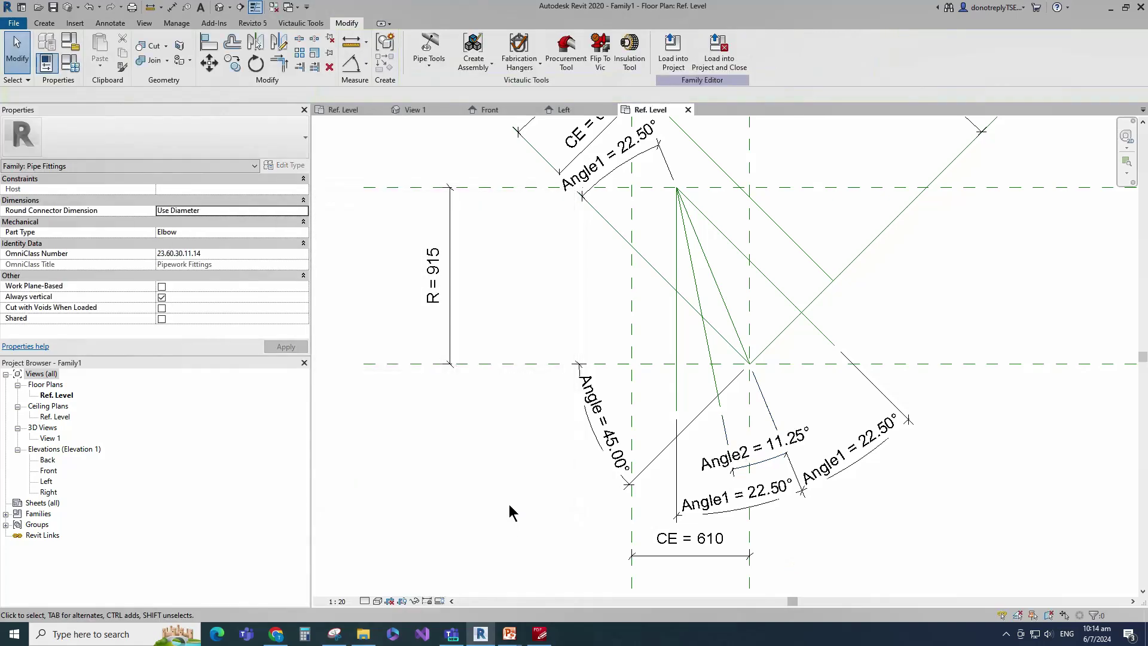
{"action": "scroll", "coordinate": [973, 370], "scroll_direction": "down", "scroll_amount": 1}
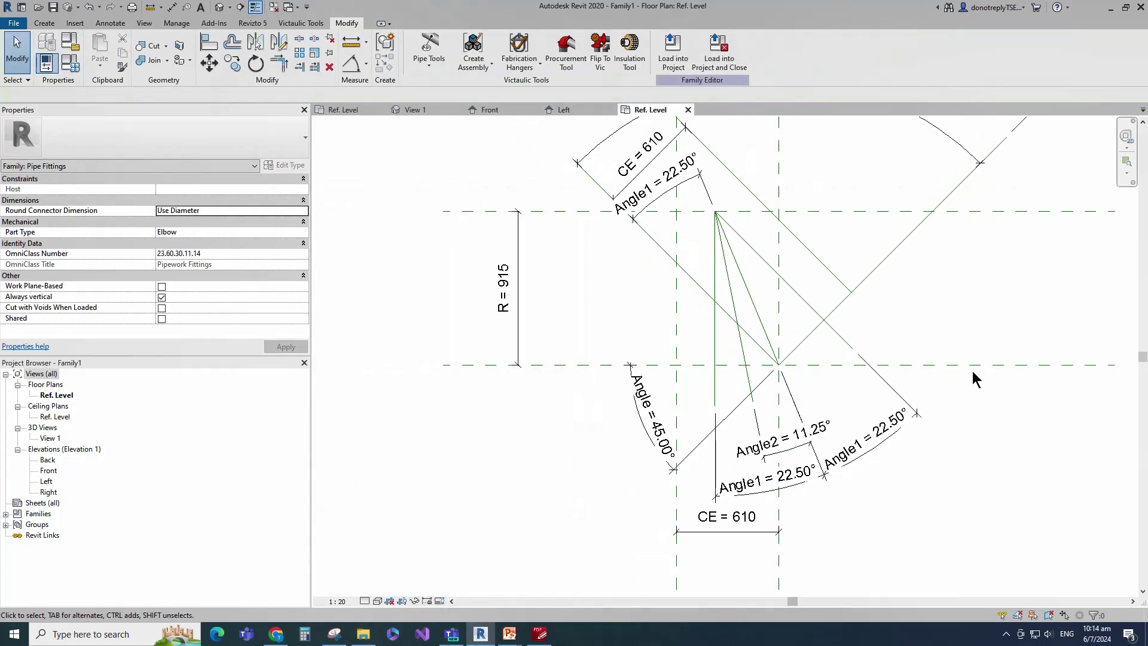
Mirror a copy of the Angle2 reference line across the slanted reference line that bisects the elbow angle.
{"action": "left_click", "coordinate": [742, 347]}
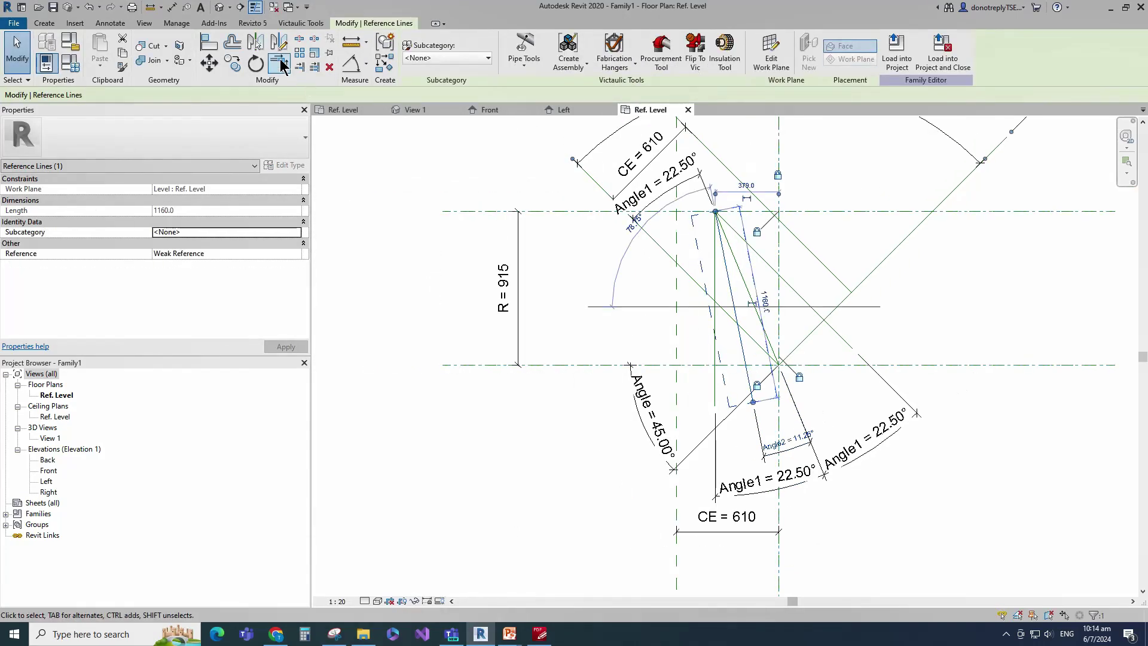
{"action": "left_click", "coordinate": [255, 45]}
{"action": "left_click", "coordinate": [748, 288]}
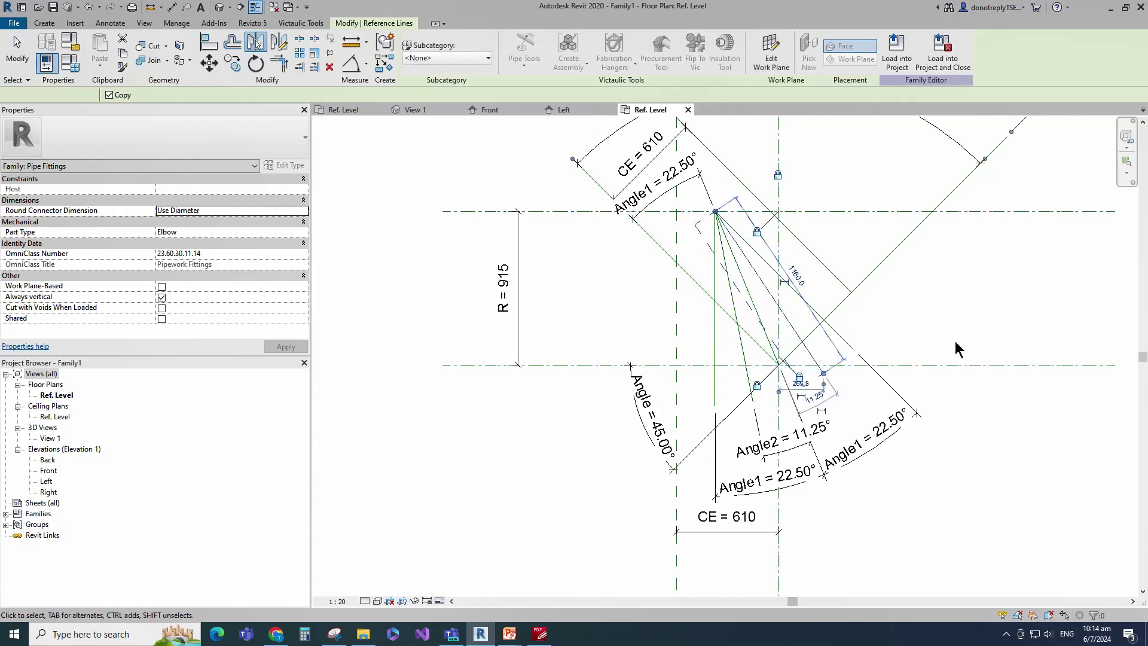
Dimension the angle between the mirrored line and the slanted bisecting line, and label it with the Angle2 parameter.
{"action": "left_click", "coordinate": [351, 63]}
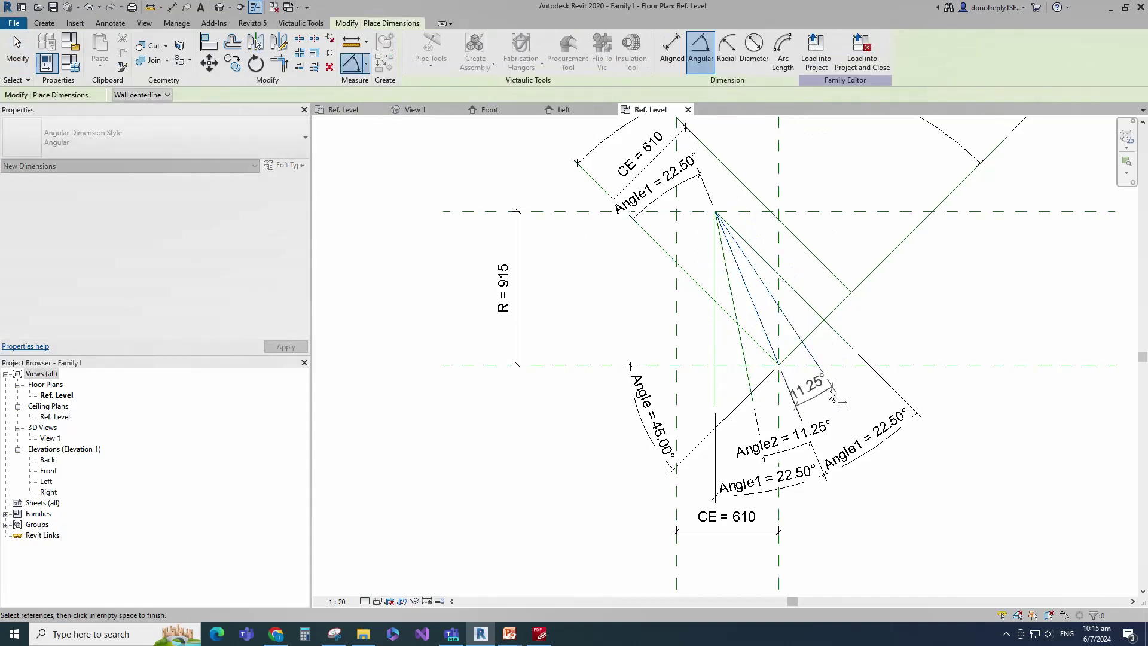
{"action": "left_click", "coordinate": [853, 423]}
{"action": "key", "text": "Escape"}
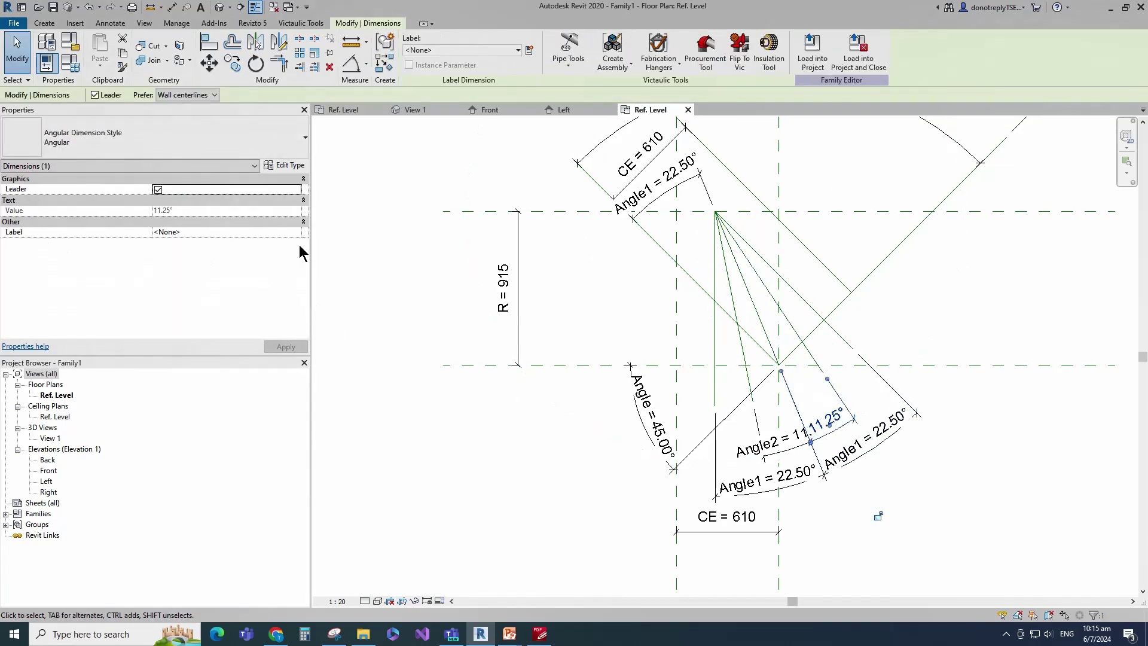
{"action": "left_click", "coordinate": [296, 233]}
{"action": "left_click", "coordinate": [191, 270]}
{"action": "left_click", "coordinate": [1061, 407]}
{"action": "scroll", "coordinate": [1062, 408], "scroll_direction": "down", "scroll_amount": 2}
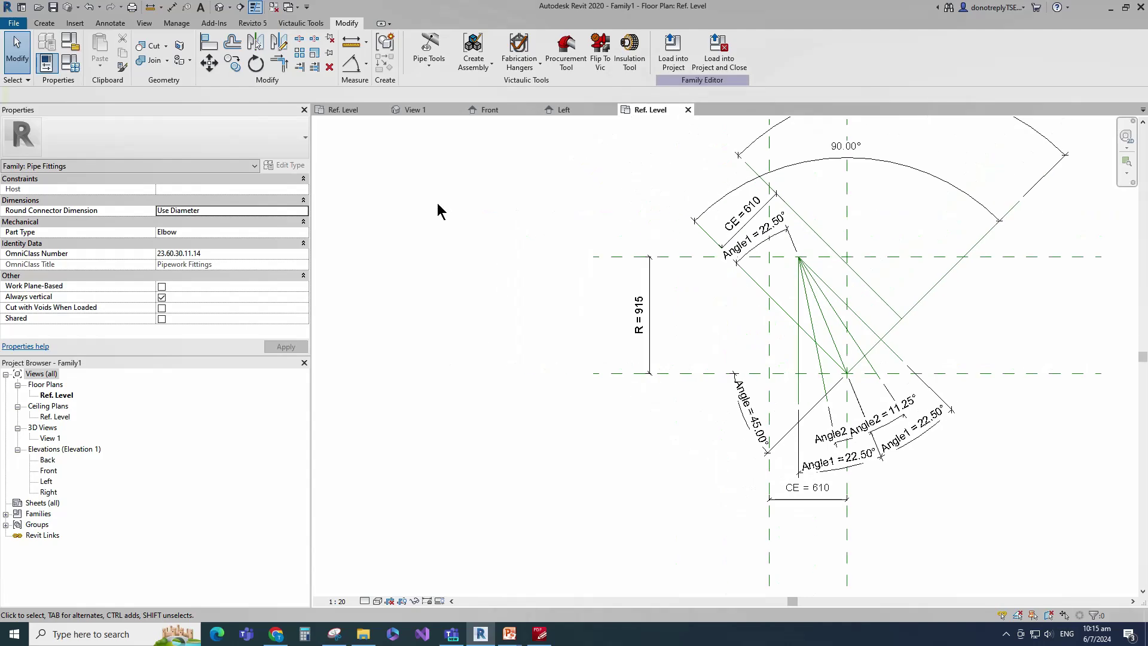
Set the formula of the Angle2 family parameter to Angle / 4 and apply it.
{"action": "left_click", "coordinate": [71, 68]}
{"action": "left_click", "coordinate": [310, 208]}
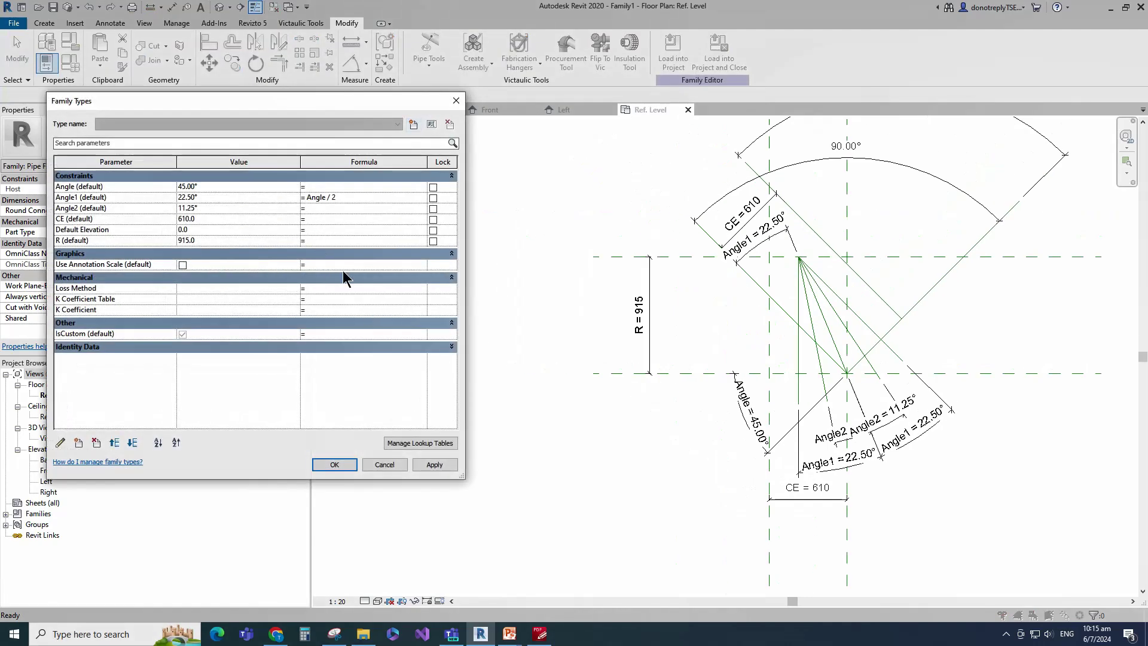
{"action": "type", "text": "Angle / 4"}
{"action": "left_click", "coordinate": [434, 464]}
Test the reference lines by applying an Angle value of 30° and restoring it to 45°.
{"action": "left_click", "coordinate": [433, 465]}
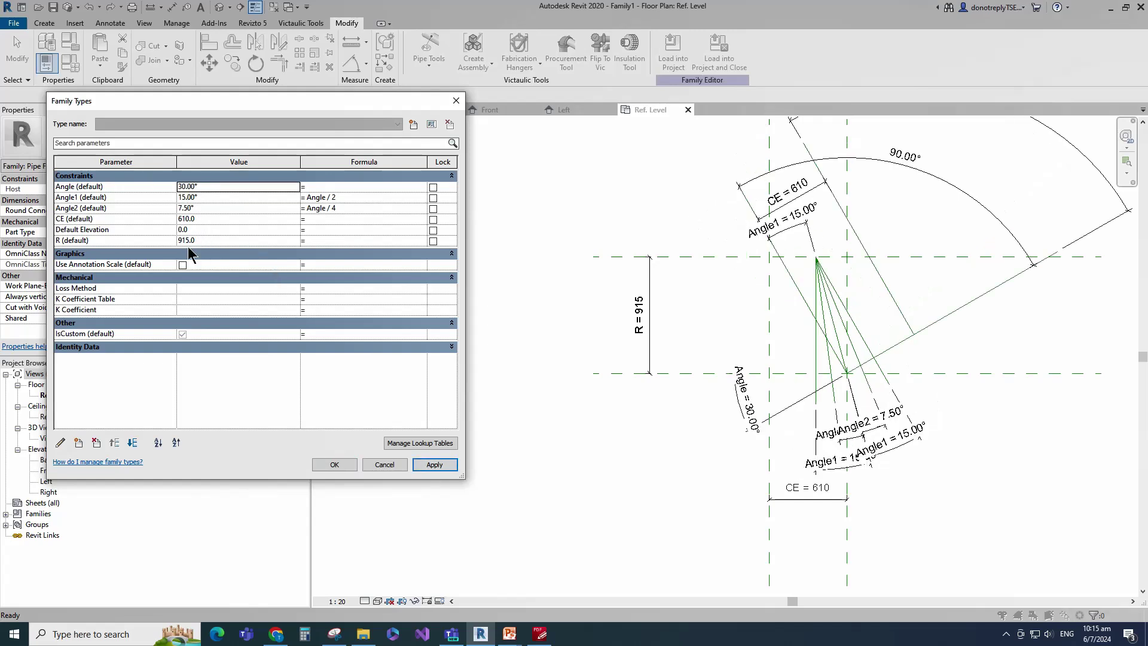
{"action": "double_click", "coordinate": [192, 189]}
{"action": "type", "text": "45"}
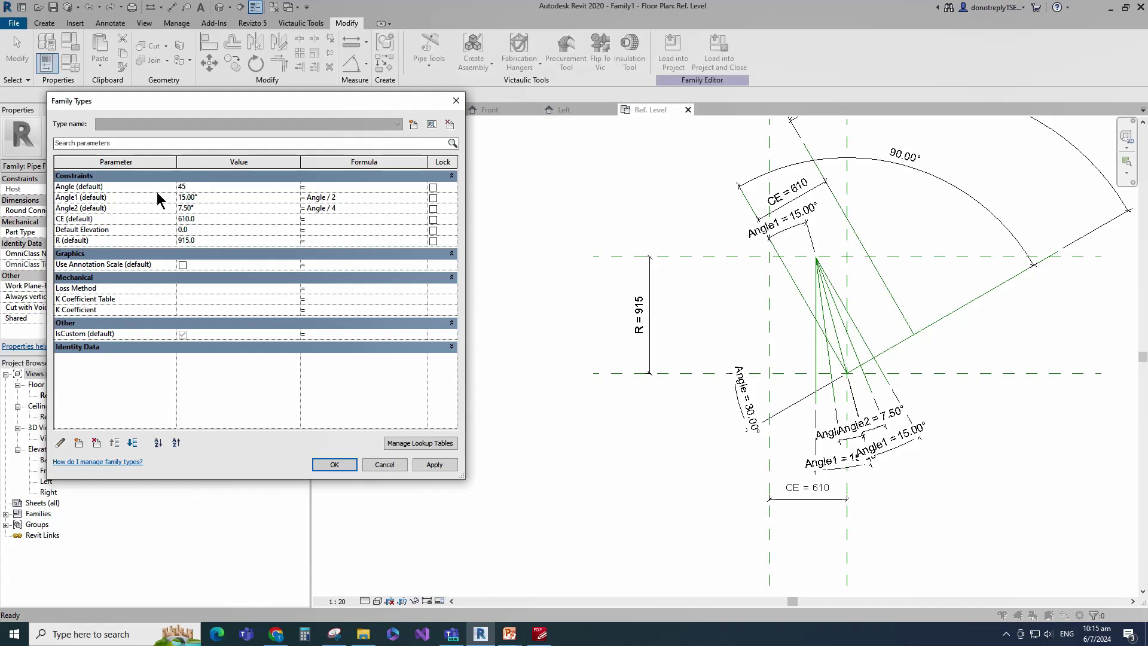
{"action": "left_click", "coordinate": [446, 466]}
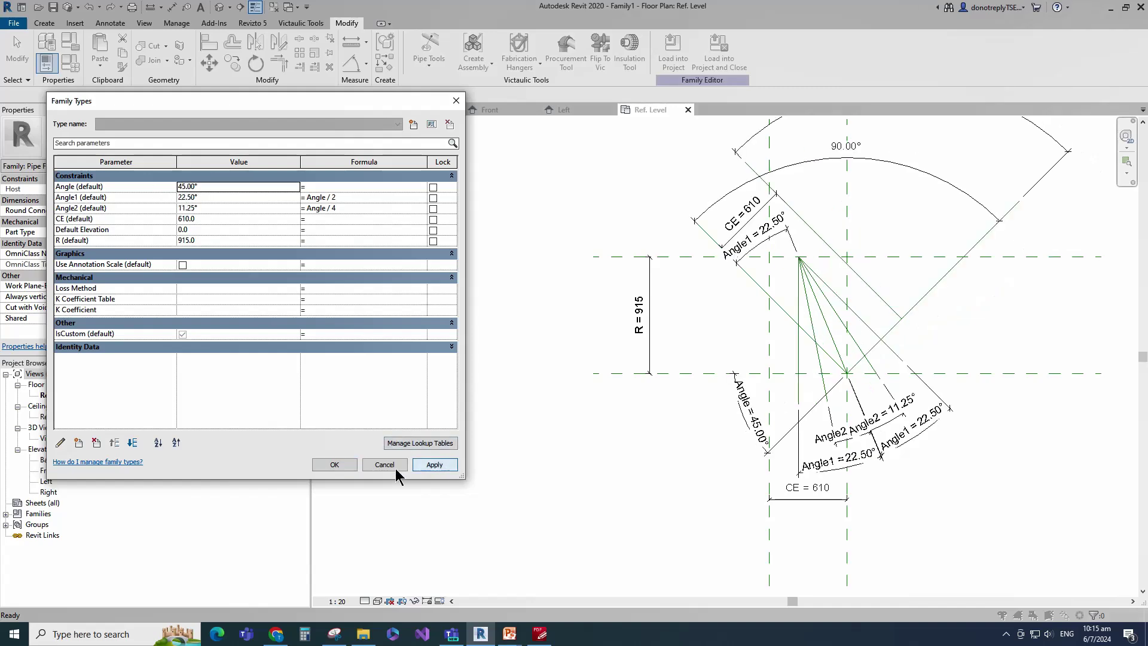
{"action": "left_click", "coordinate": [334, 465]}
Start a solid sweep and sketch its path by picking the horizontal centreline and the 45° slanted reference line.
{"action": "scroll", "coordinate": [612, 340], "scroll_direction": "down", "scroll_amount": 2}
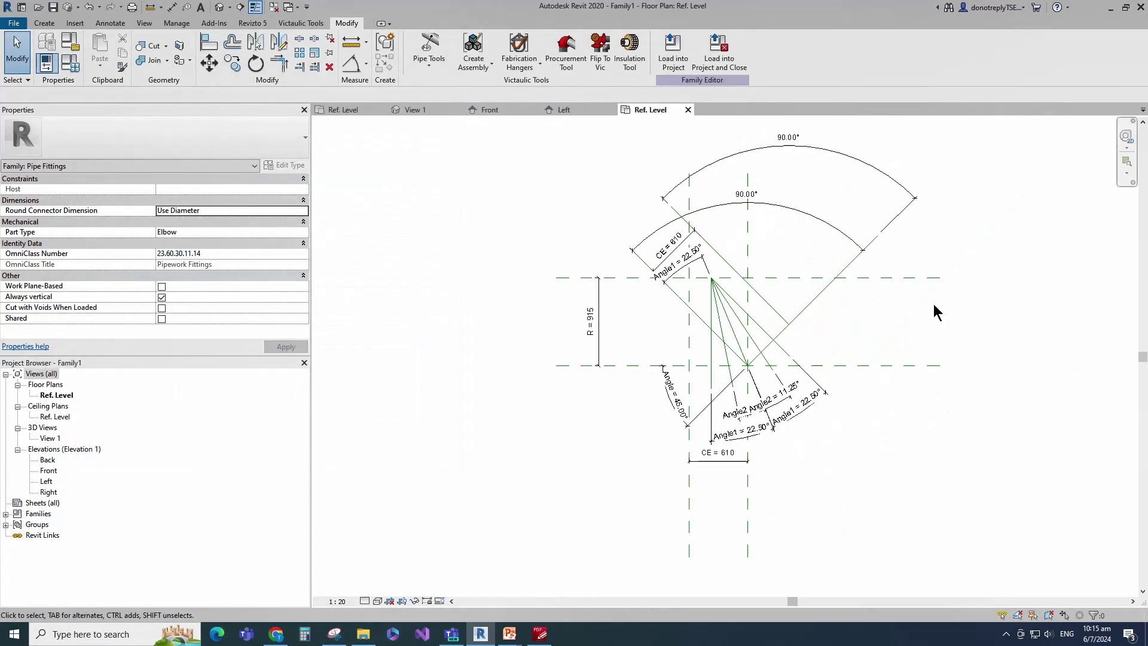
{"action": "scroll", "coordinate": [842, 300], "scroll_direction": "up", "scroll_amount": 2}
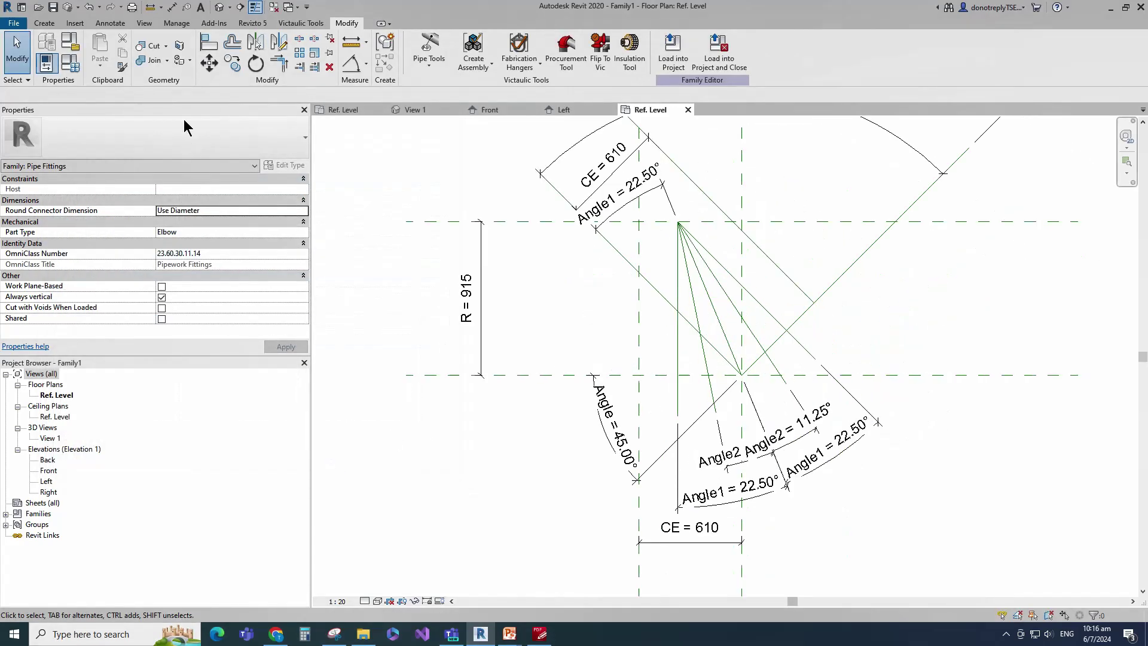
{"action": "left_click", "coordinate": [45, 24]}
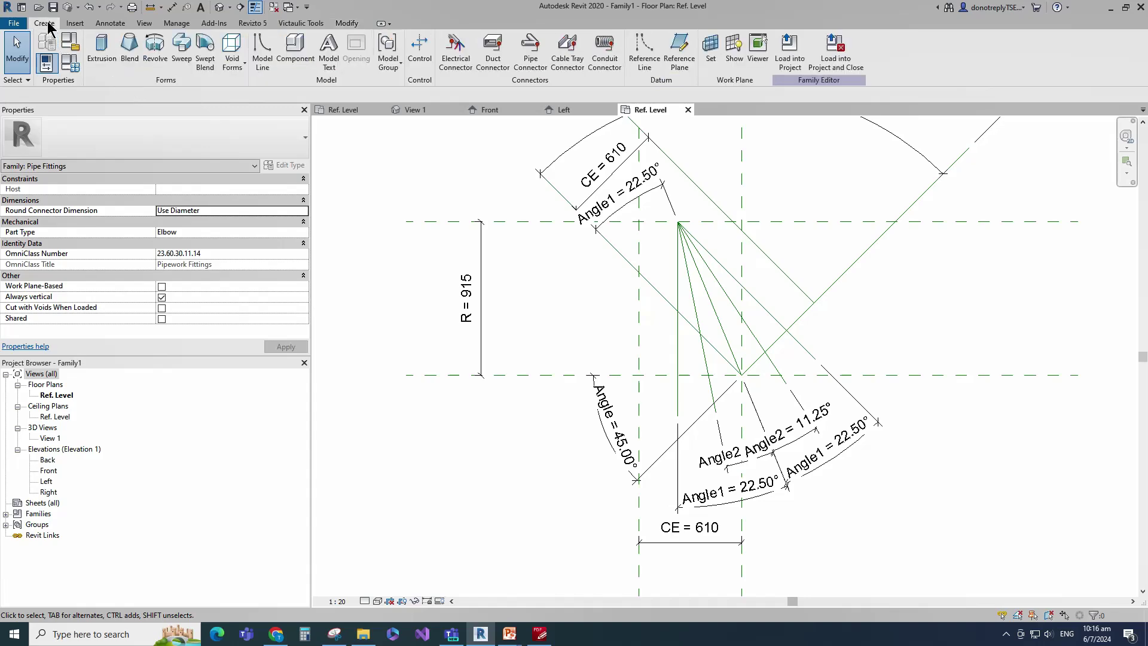
{"action": "left_click", "coordinate": [182, 48]}
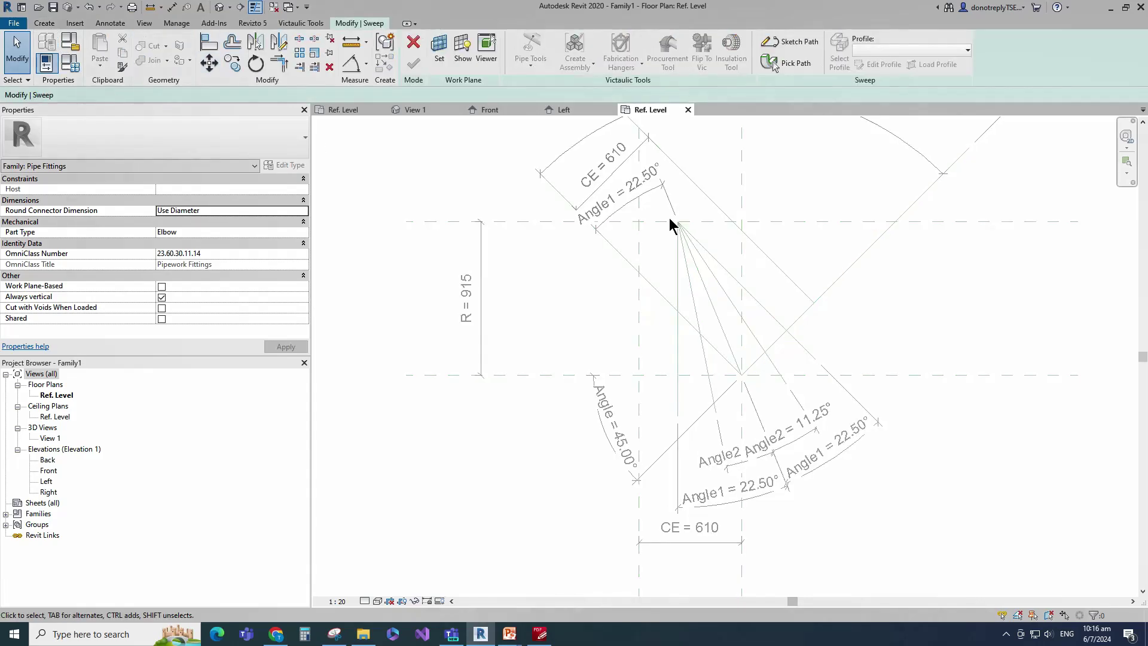
{"action": "left_click", "coordinate": [794, 42]}
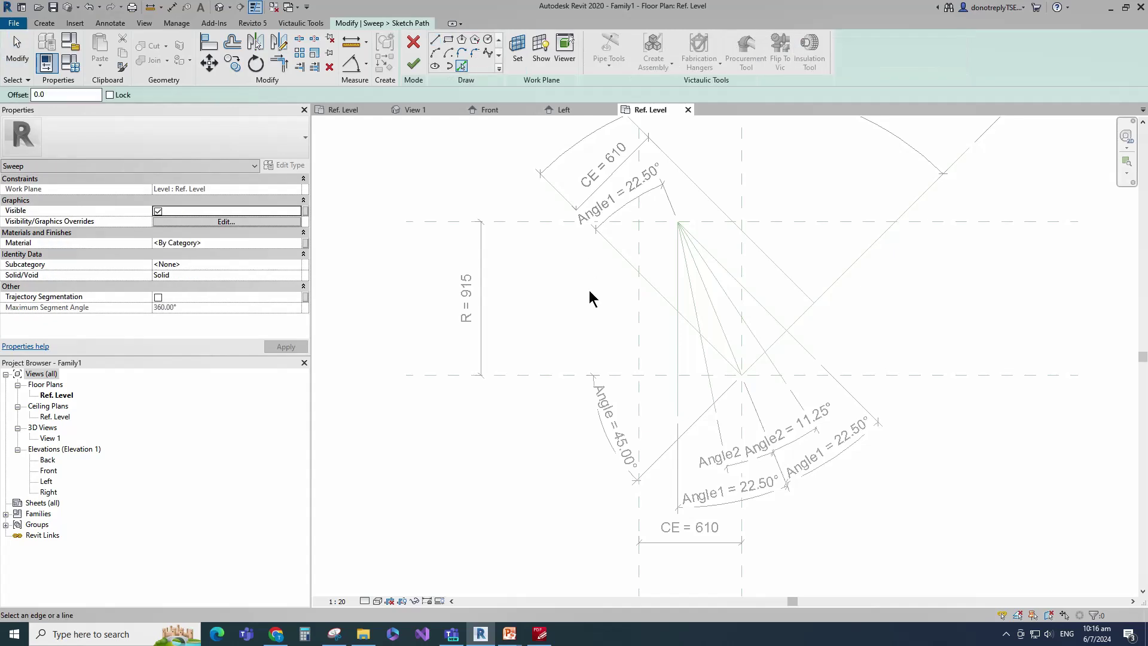
{"action": "left_click", "coordinate": [763, 357]}
{"action": "scroll", "coordinate": [786, 421], "scroll_direction": "up", "scroll_amount": 1}
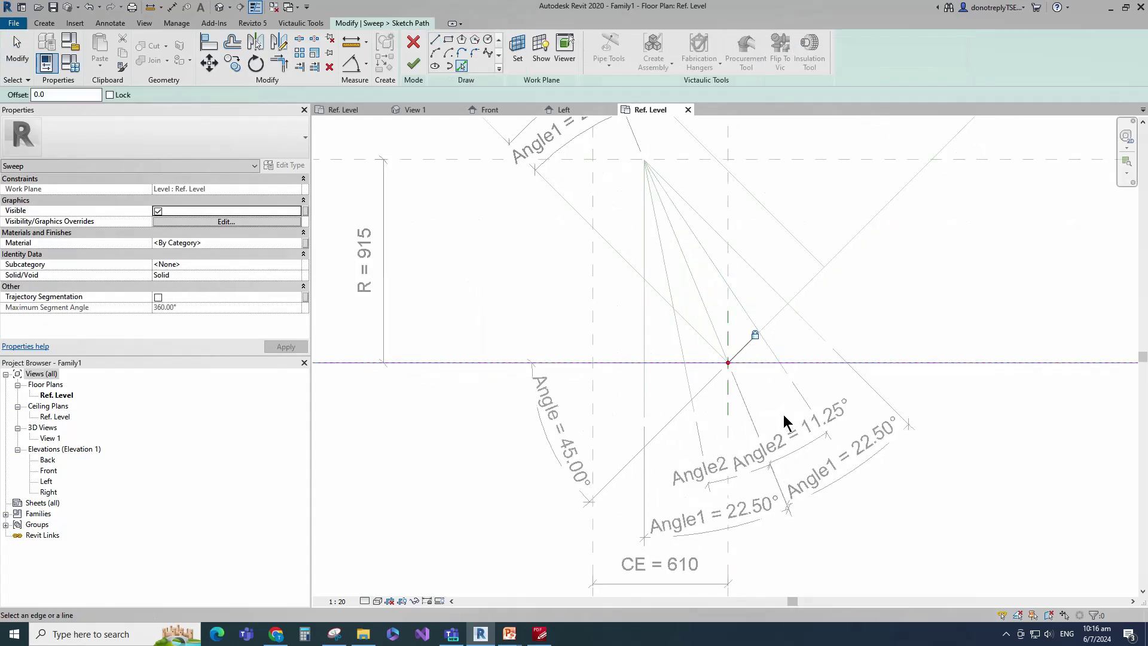
{"action": "left_click", "coordinate": [779, 314]}
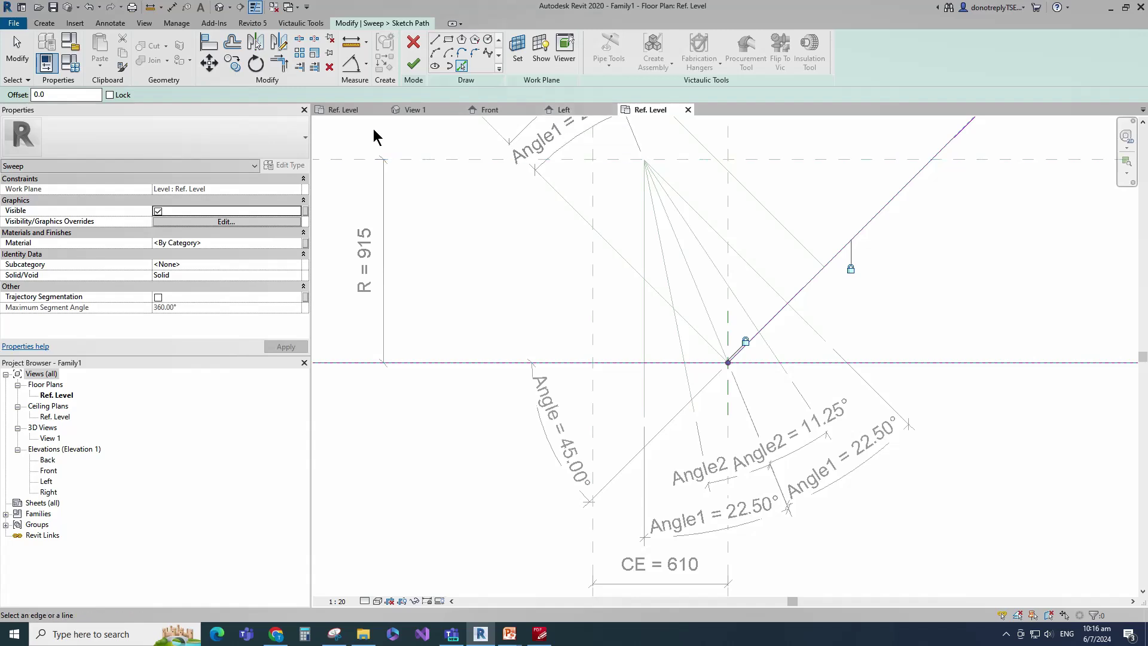
Draw a path line joining the horizontal and slanted path lines where they cross the two Angle2 reference lines.
{"action": "left_click", "coordinate": [435, 40]}
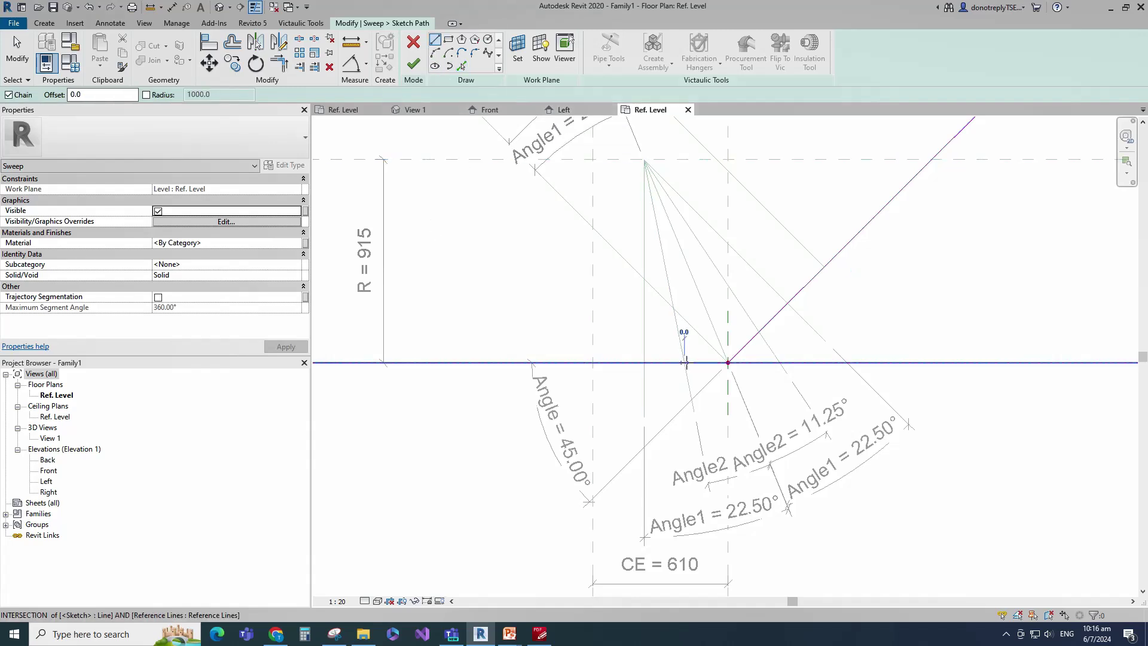
{"action": "left_click", "coordinate": [688, 362]}
{"action": "left_click", "coordinate": [760, 333]}
{"action": "scroll", "coordinate": [849, 331], "scroll_direction": "down", "scroll_amount": 2}
{"action": "key", "text": "Escape"}
{"action": "key", "text": "Escape"}
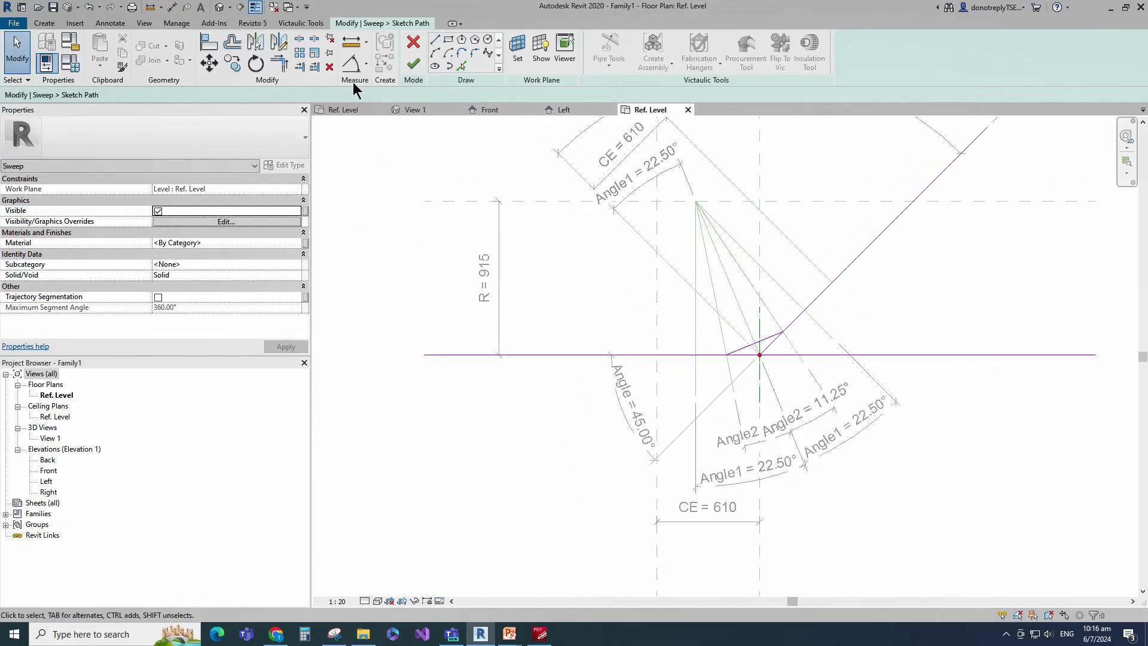
Trim the horizontal and slanted path lines to corners with the short connecting line.
{"action": "left_click", "coordinate": [279, 63]}
{"action": "left_click", "coordinate": [771, 336]}
{"action": "left_click", "coordinate": [721, 355]}
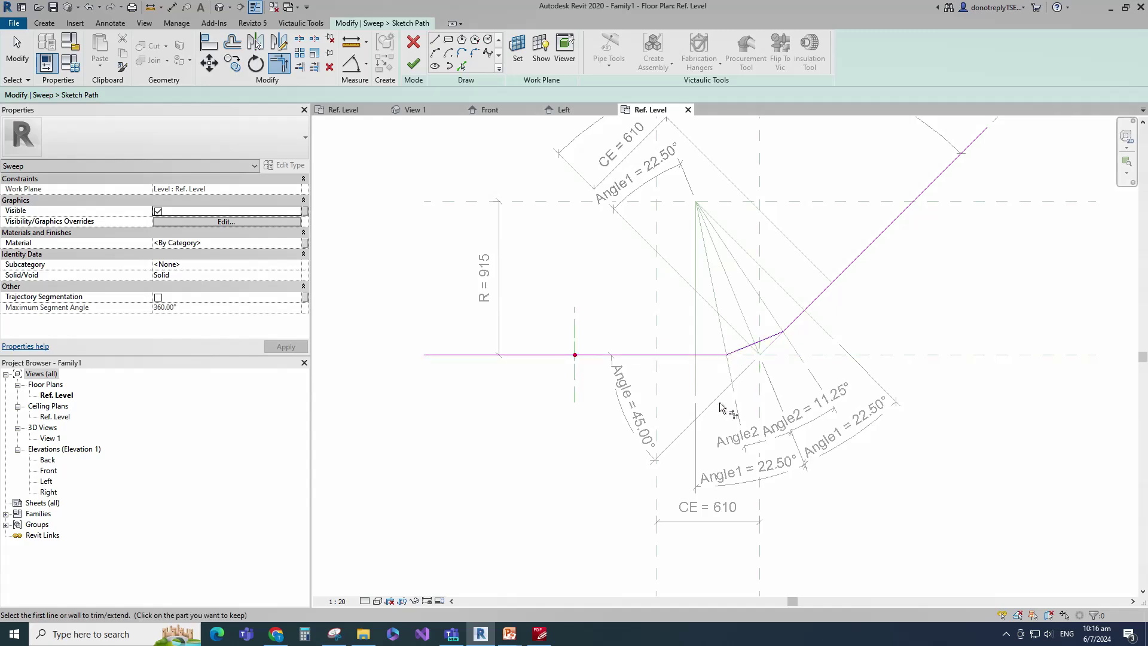
{"action": "scroll", "coordinate": [826, 357], "scroll_direction": "up", "scroll_amount": 1}
{"action": "key", "text": "Escape"}
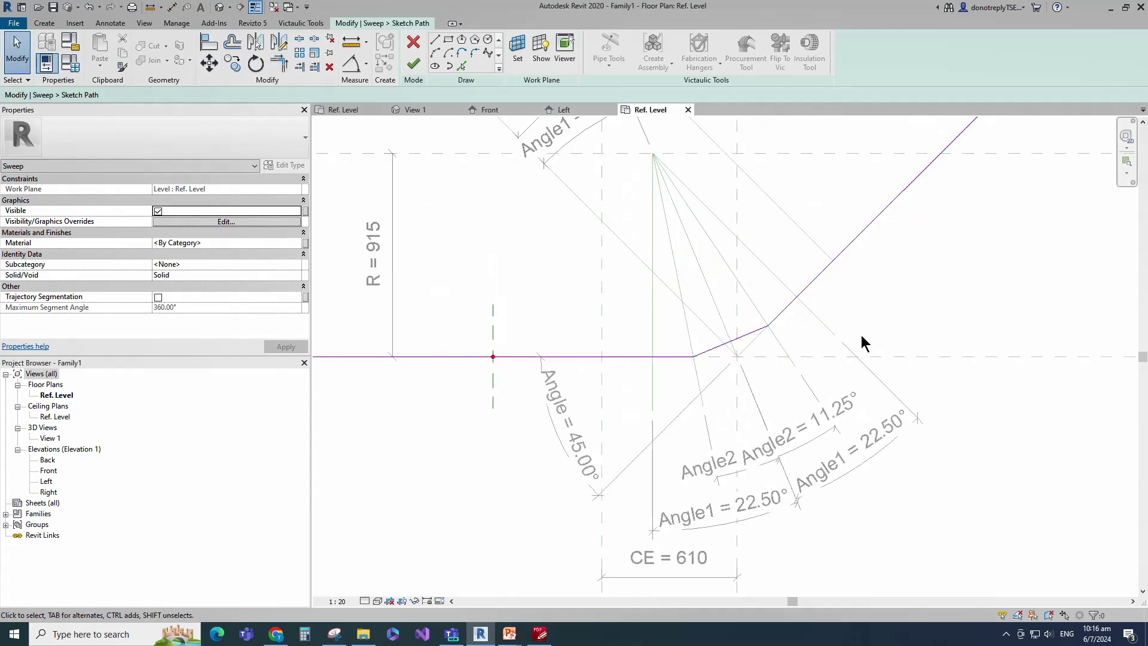
Trim the slanted path line so it ends at the perpendicular reference line marking the CE distance.
{"action": "scroll", "coordinate": [864, 341], "scroll_direction": "down", "scroll_amount": 1}
{"action": "left_click", "coordinate": [314, 67]}
{"action": "left_click", "coordinate": [867, 302]}
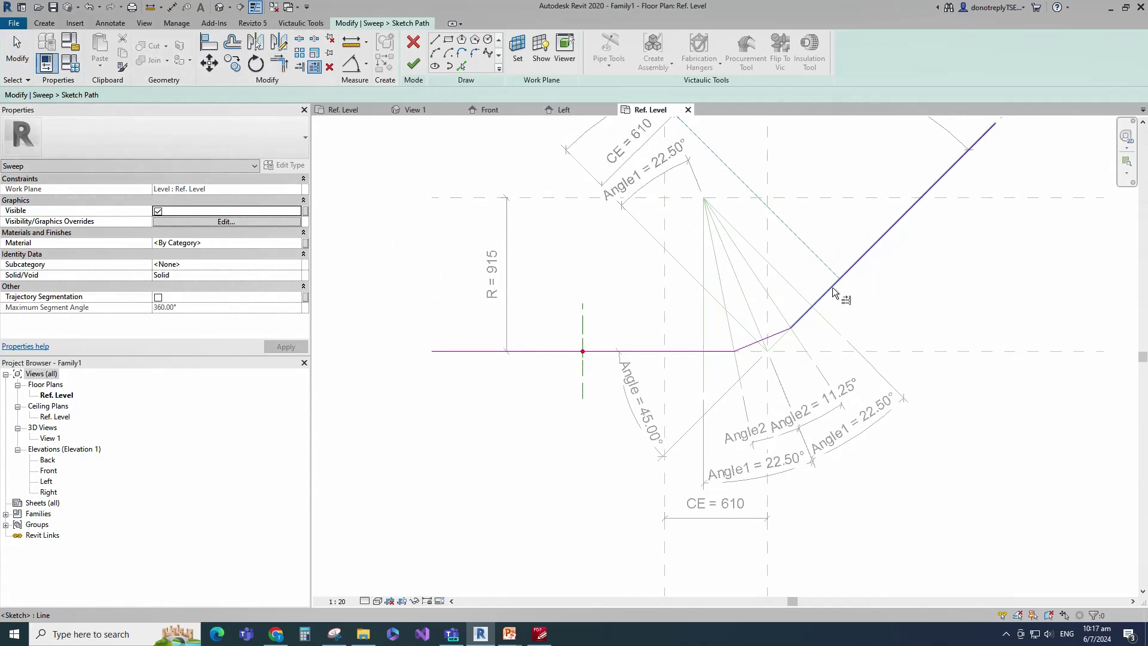
{"action": "left_click", "coordinate": [816, 302]}
Align the free end of the horizontal path line with the vertical reference plane at the CE distance.
{"action": "left_click", "coordinate": [209, 42]}
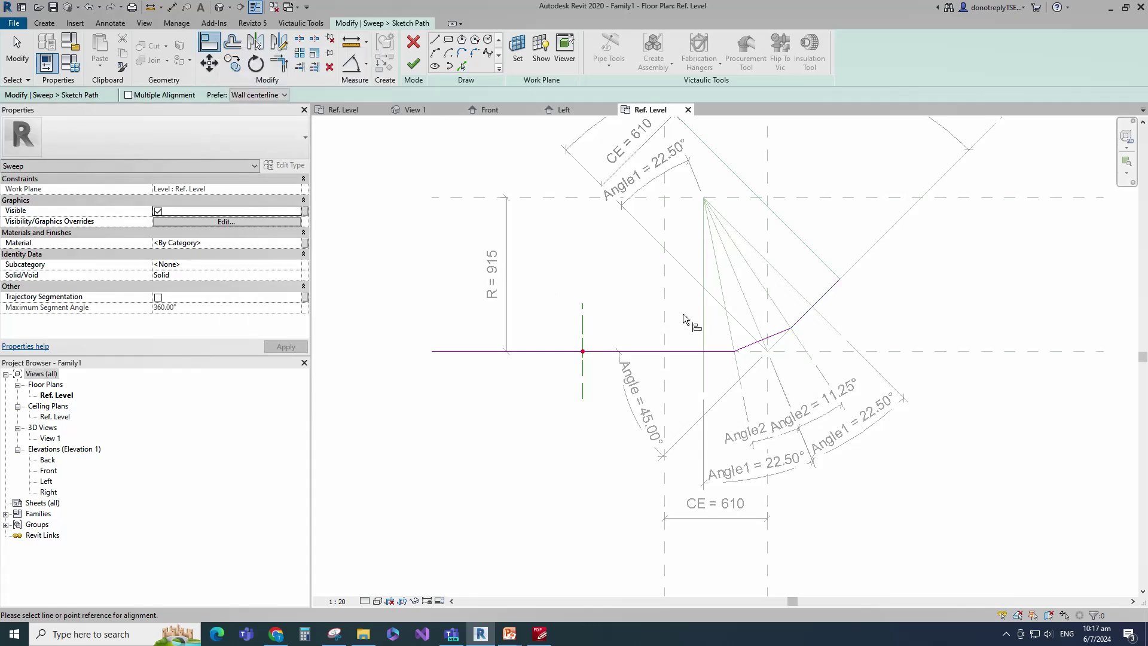
{"action": "left_click", "coordinate": [670, 316]}
{"action": "left_click", "coordinate": [475, 352]}
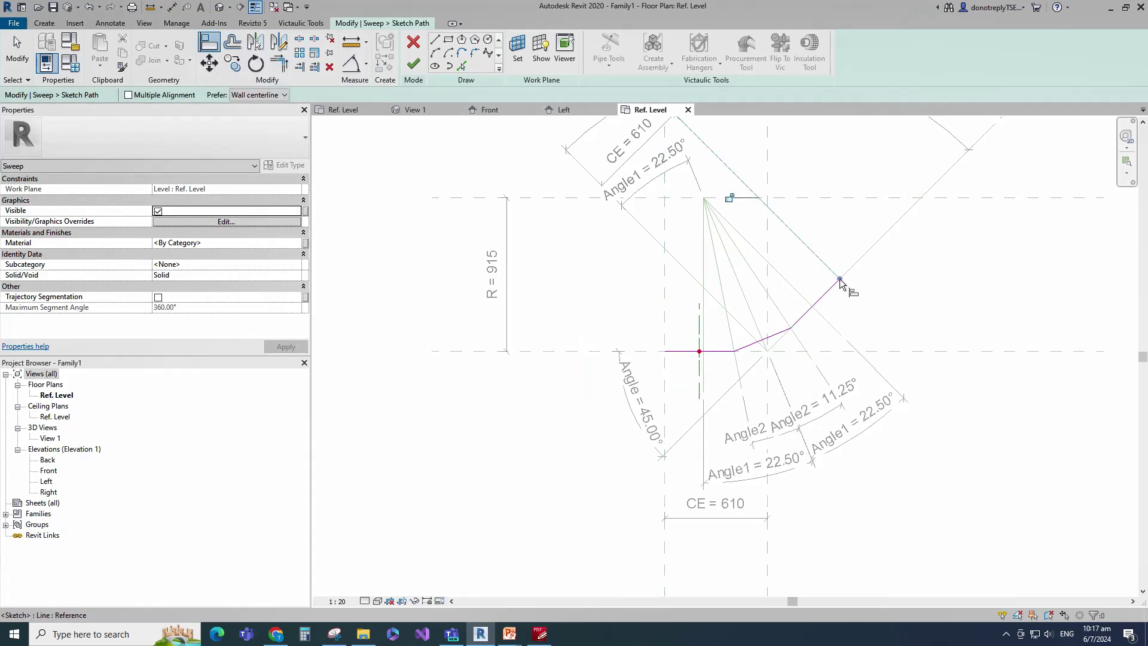
Align the sweep path's two bend points with the two Angle2 reference lines.
{"action": "scroll", "coordinate": [862, 339], "scroll_direction": "up", "scroll_amount": 2}
{"action": "left_click", "coordinate": [736, 309]}
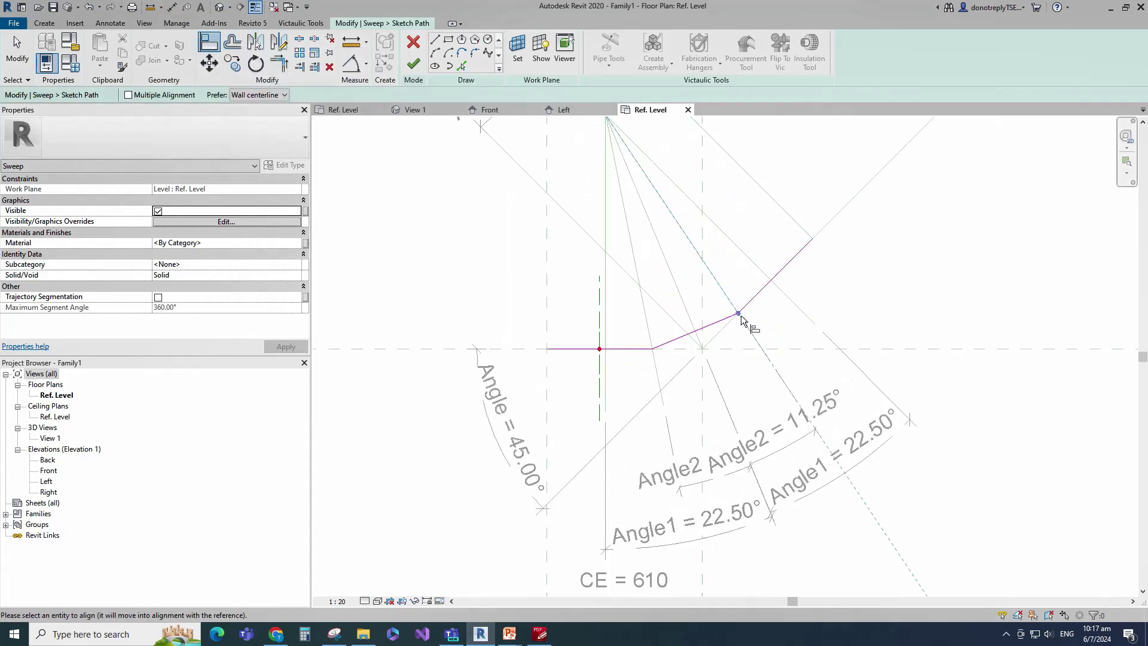
{"action": "scroll", "coordinate": [679, 251], "scroll_direction": "up", "scroll_amount": 2}
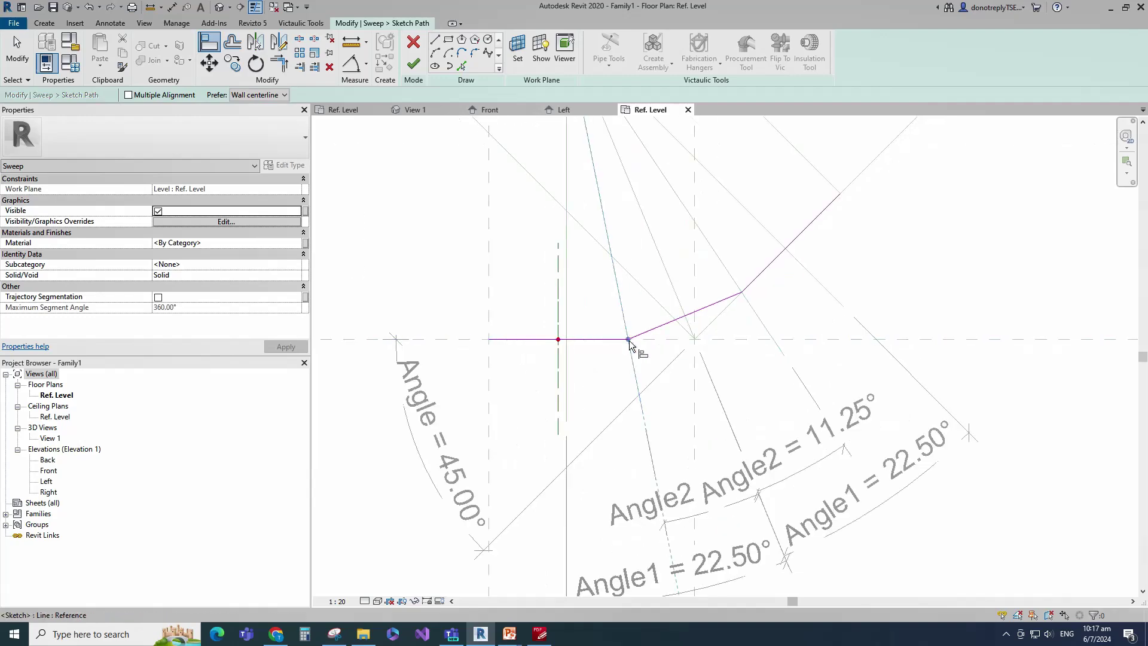
{"action": "left_click", "coordinate": [611, 263]}
{"action": "scroll", "coordinate": [597, 271], "scroll_direction": "down", "scroll_amount": 2}
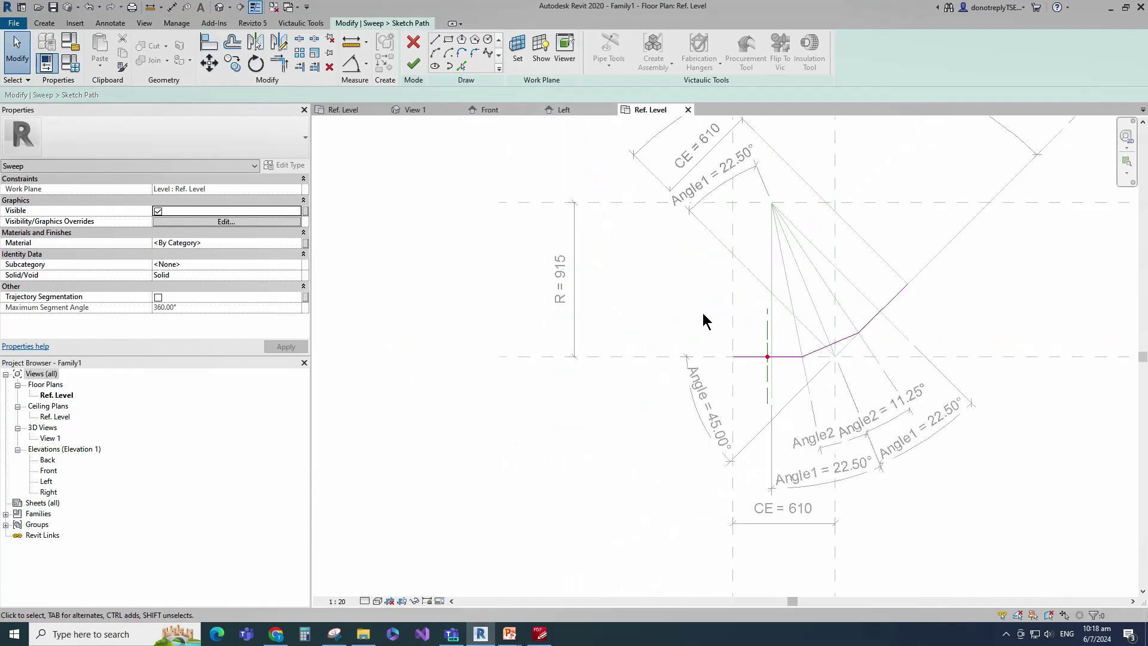
Test the sweep path by applying Angle values of 30° and 25°, and restore the Angle to 45°.
{"action": "left_click", "coordinate": [70, 62]}
{"action": "type", "text": "30"}
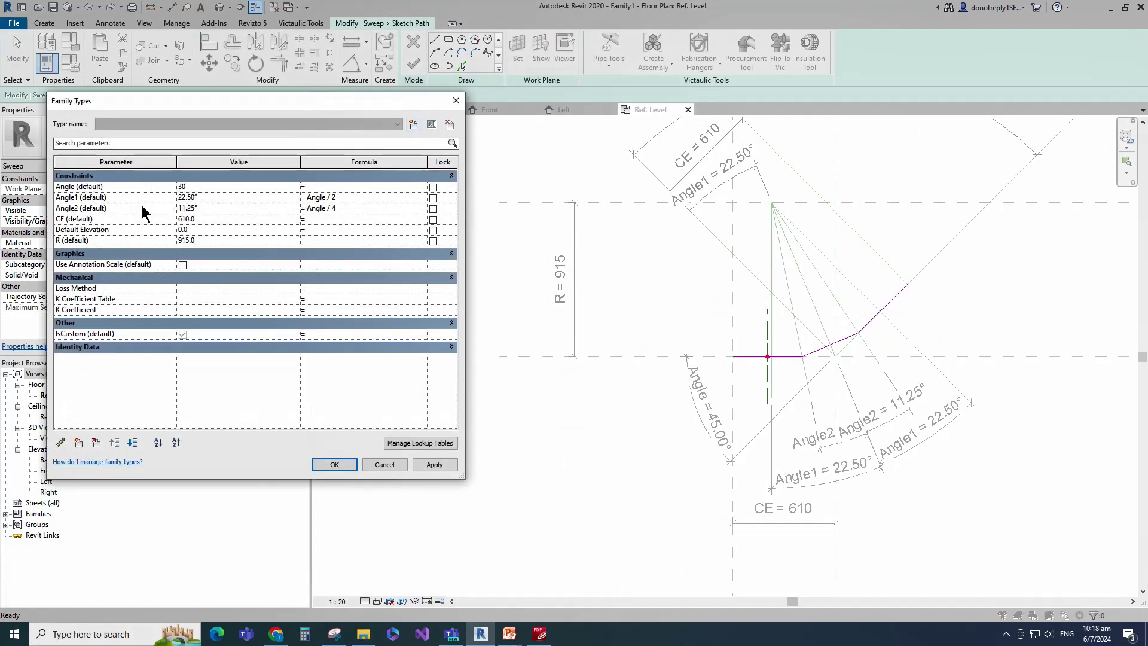
{"action": "left_click", "coordinate": [435, 464]}
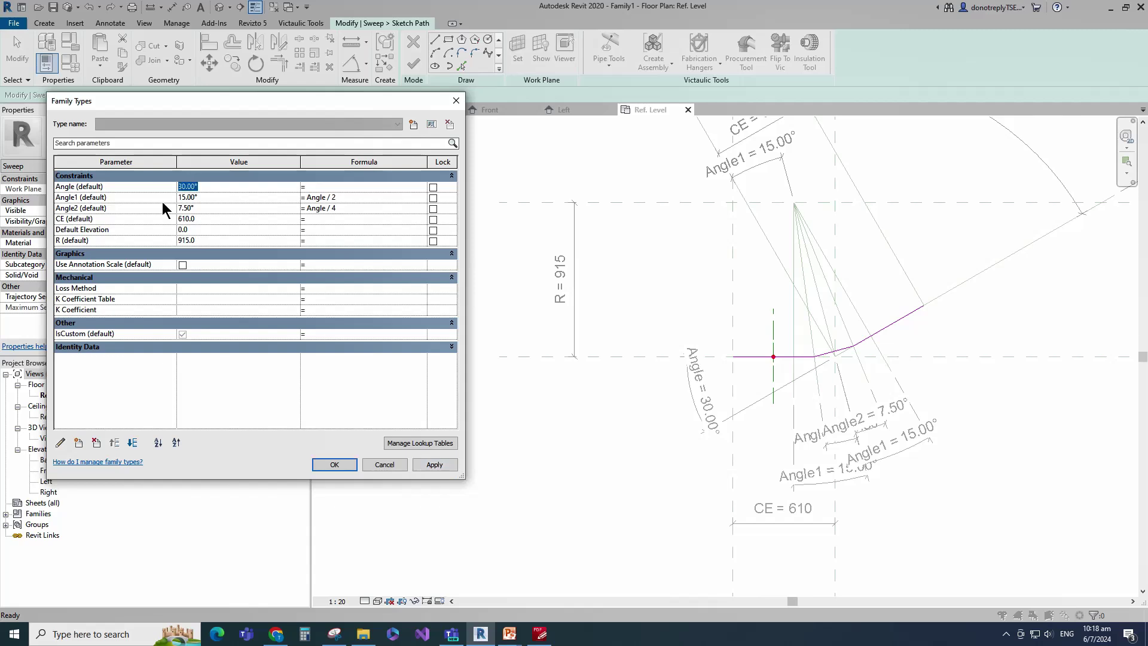
{"action": "left_click", "coordinate": [434, 465]}
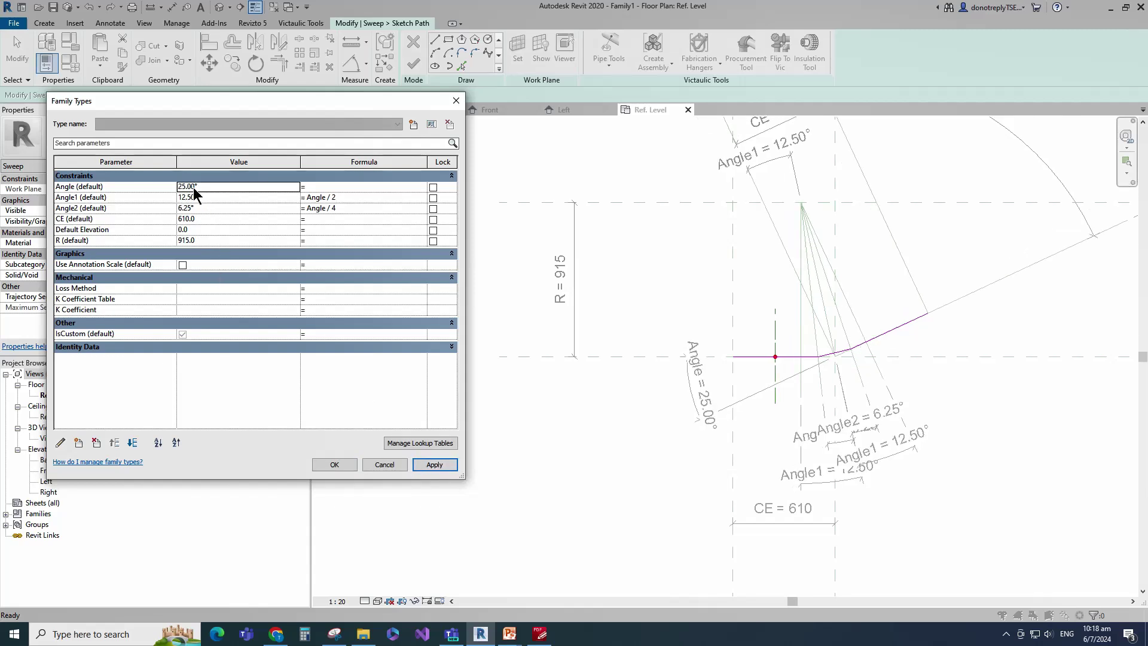
{"action": "left_click", "coordinate": [434, 464]}
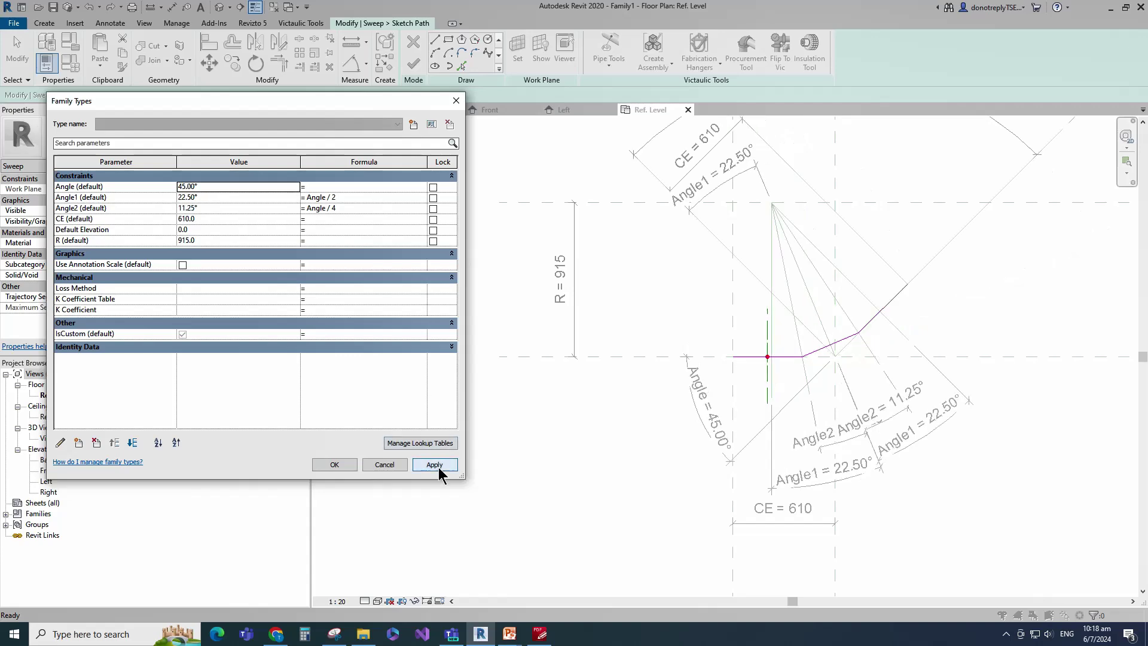
{"action": "left_click", "coordinate": [338, 466]}
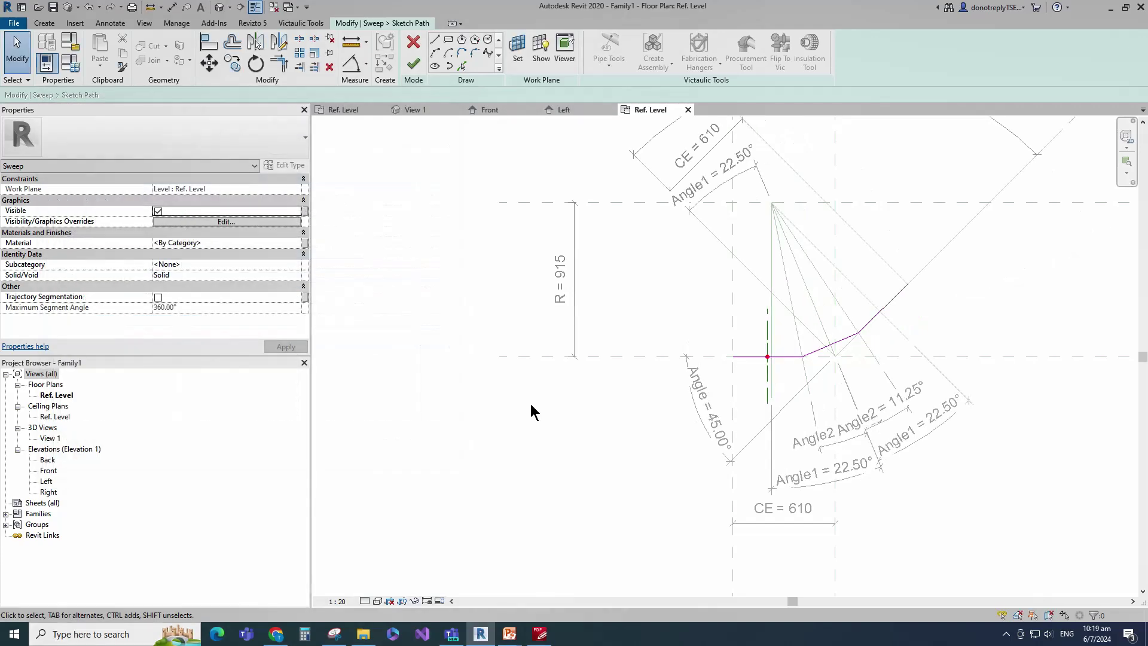
Finish the sweep path and start editing the sweep profile in the Left elevation.
{"action": "left_click", "coordinate": [412, 65]}
{"action": "left_click", "coordinate": [885, 69]}
{"action": "left_click", "coordinate": [748, 441]}
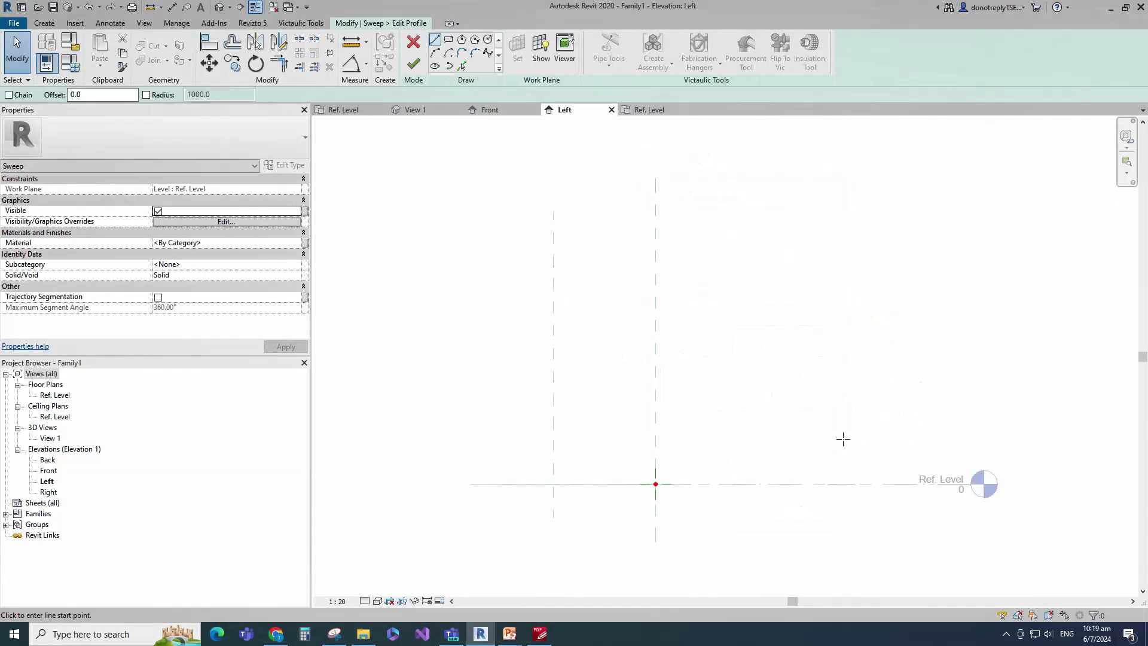
{"action": "key", "text": "Escape"}
{"action": "key", "text": "Escape"}
Sketch a circular sweep profile with a radius of 250 centred on the path point.
{"action": "left_click", "coordinate": [651, 457]}
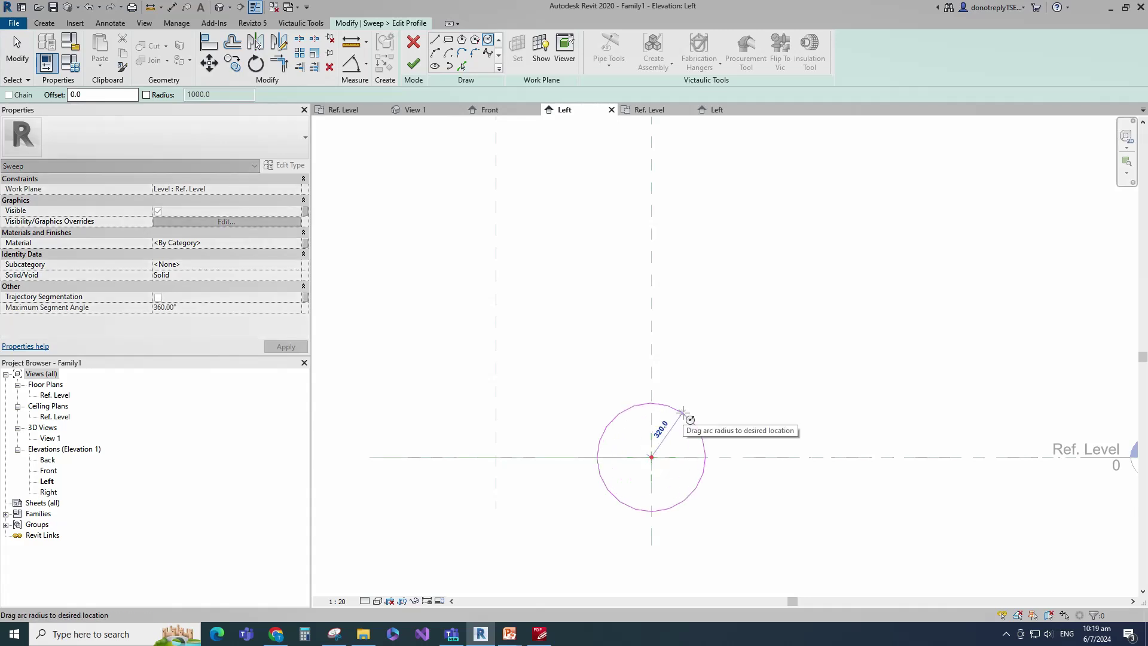
{"action": "type", "text": "250"}
{"action": "key", "text": "Return"}
{"action": "scroll", "coordinate": [687, 425], "scroll_direction": "up", "scroll_amount": 3}
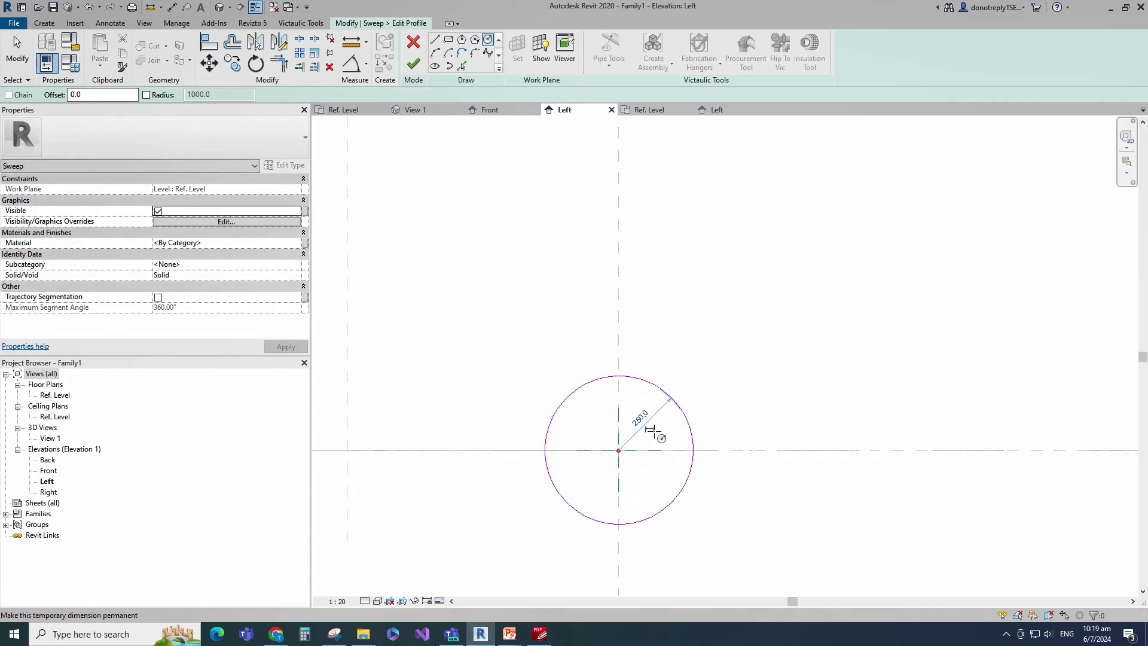
{"action": "scroll", "coordinate": [884, 435], "scroll_direction": "down", "scroll_amount": 2}
{"action": "key", "text": "Escape"}
Make the profile circle's radius dimension permanent and label it with a new instance parameter Outer Radius grouped under Constraints.
{"action": "left_click", "coordinate": [746, 428]}
{"action": "left_click", "coordinate": [529, 50]}
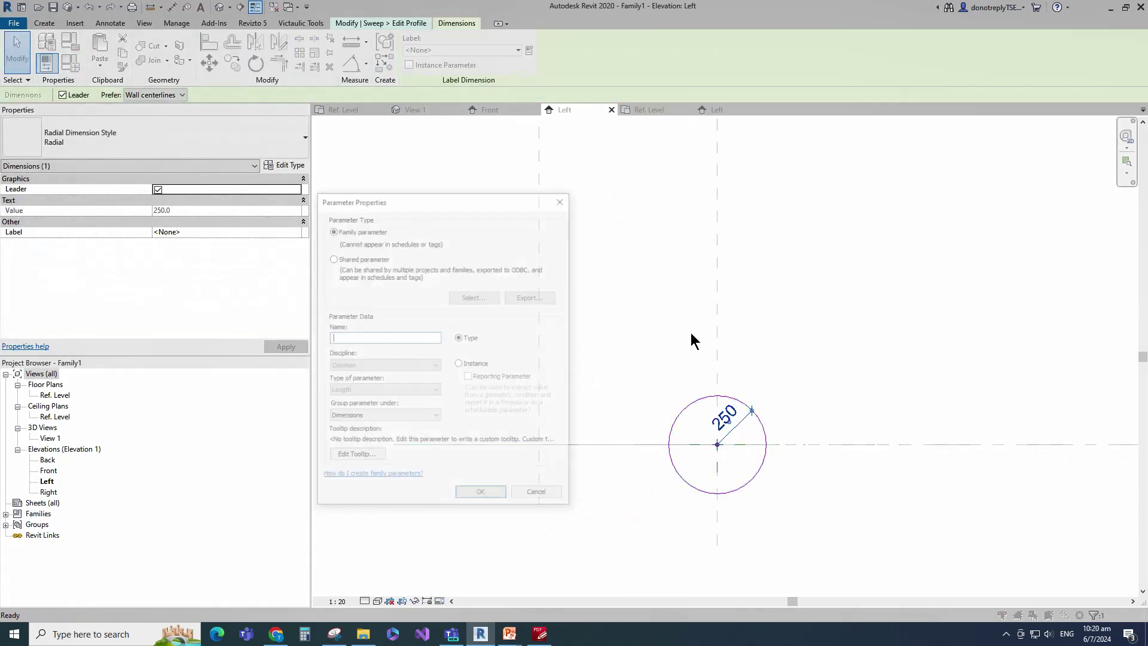
{"action": "type", "text": "Outer Radius"}
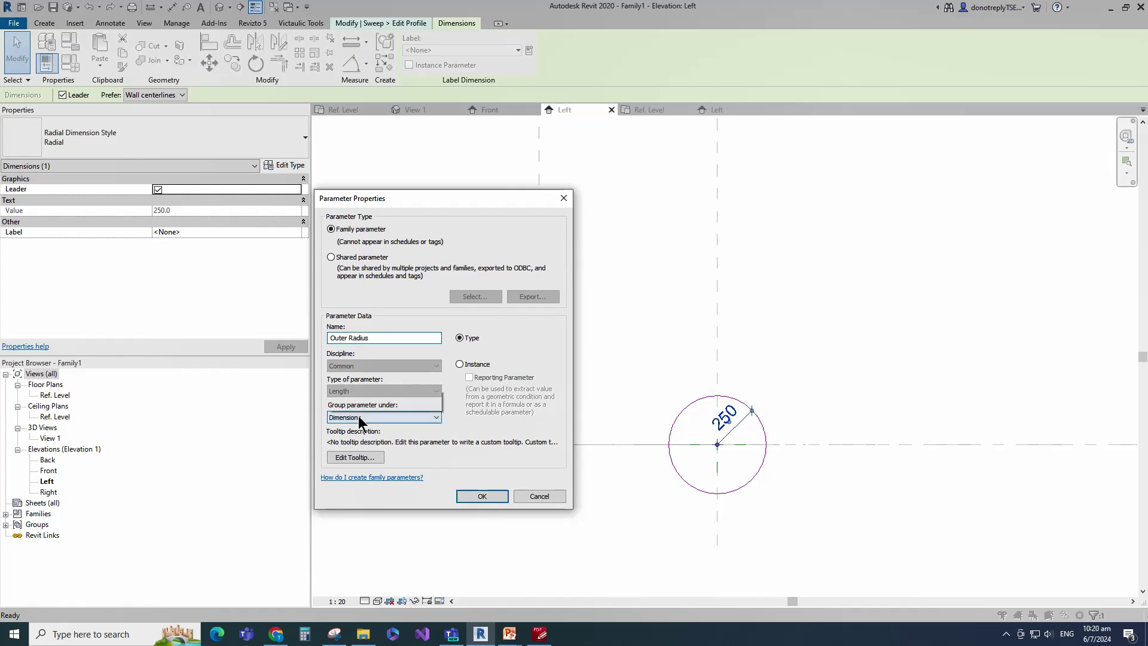
{"action": "left_click", "coordinate": [383, 417]}
{"action": "scroll", "coordinate": [371, 323], "scroll_direction": "up", "scroll_amount": 5}
{"action": "left_click", "coordinate": [359, 197]}
{"action": "left_click", "coordinate": [459, 365]}
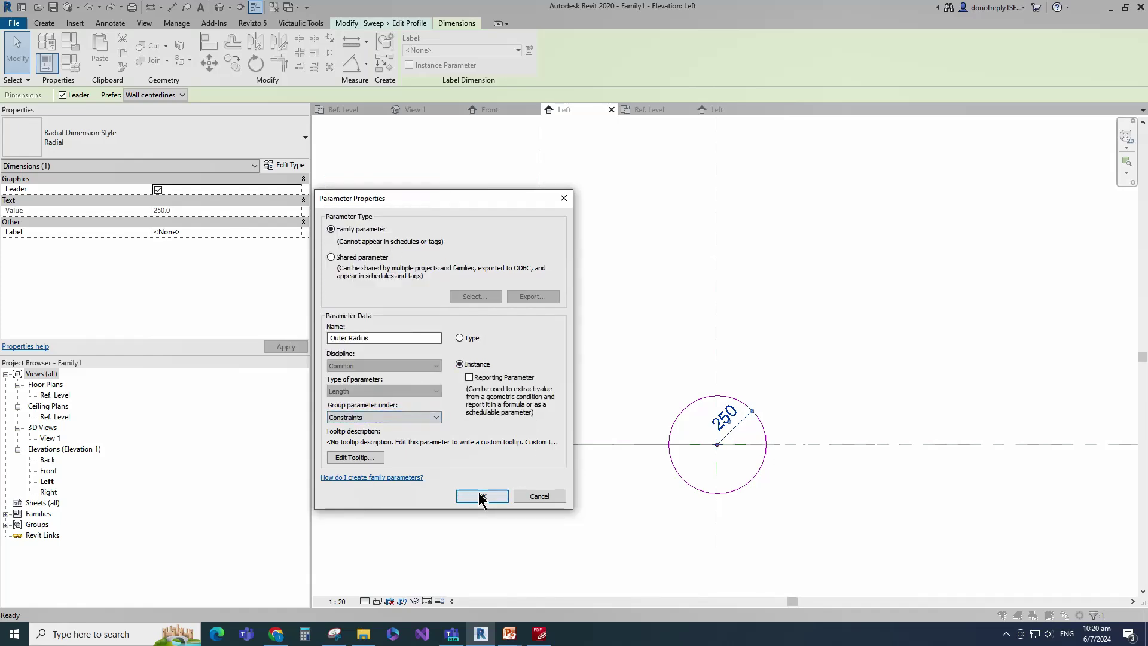
{"action": "left_click", "coordinate": [482, 496]}
{"action": "left_click", "coordinate": [605, 497]}
{"action": "scroll", "coordinate": [690, 538], "scroll_direction": "up", "scroll_amount": 1}
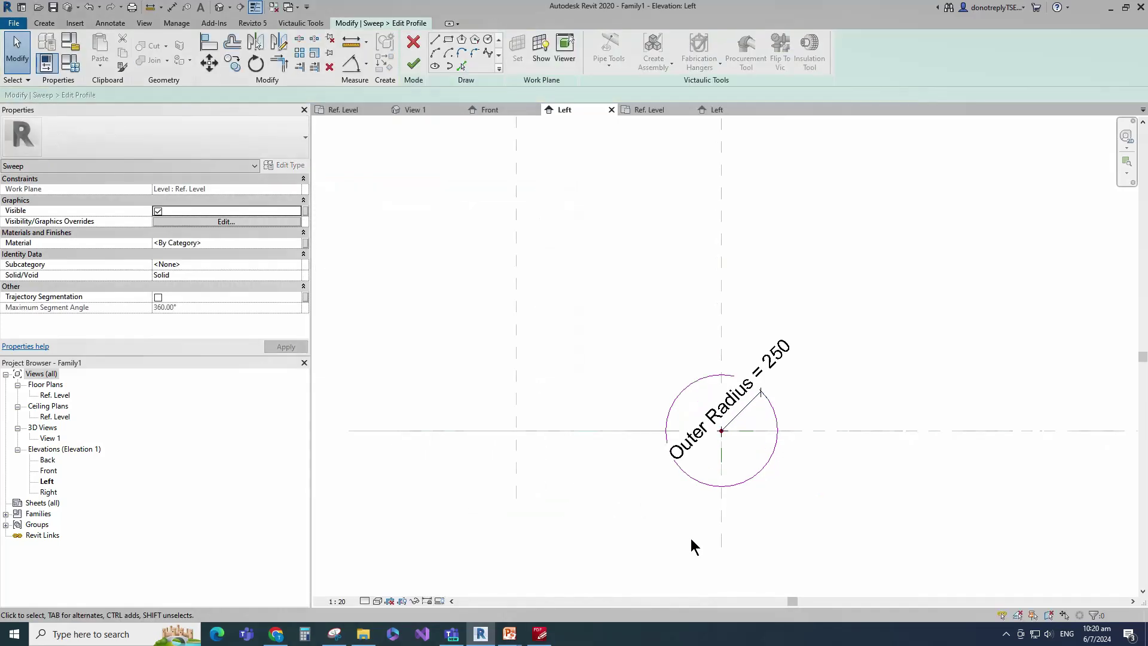
Finish the profile and the sweep, and show the elbow shaded in the 3D view View 1.
{"action": "left_click", "coordinate": [413, 64]}
{"action": "left_click", "coordinate": [413, 64]}
{"action": "double_click", "coordinate": [50, 438]}
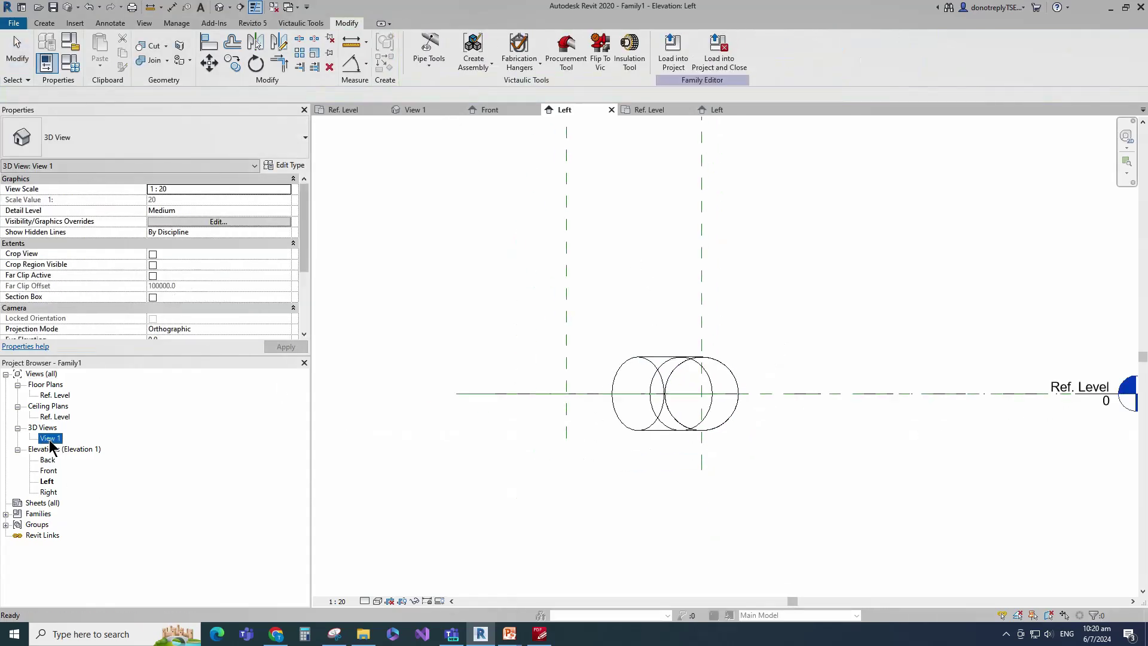
{"action": "middle_click_drag", "start_coordinate": [815, 436], "coordinate": [973, 406], "text": "shift"}
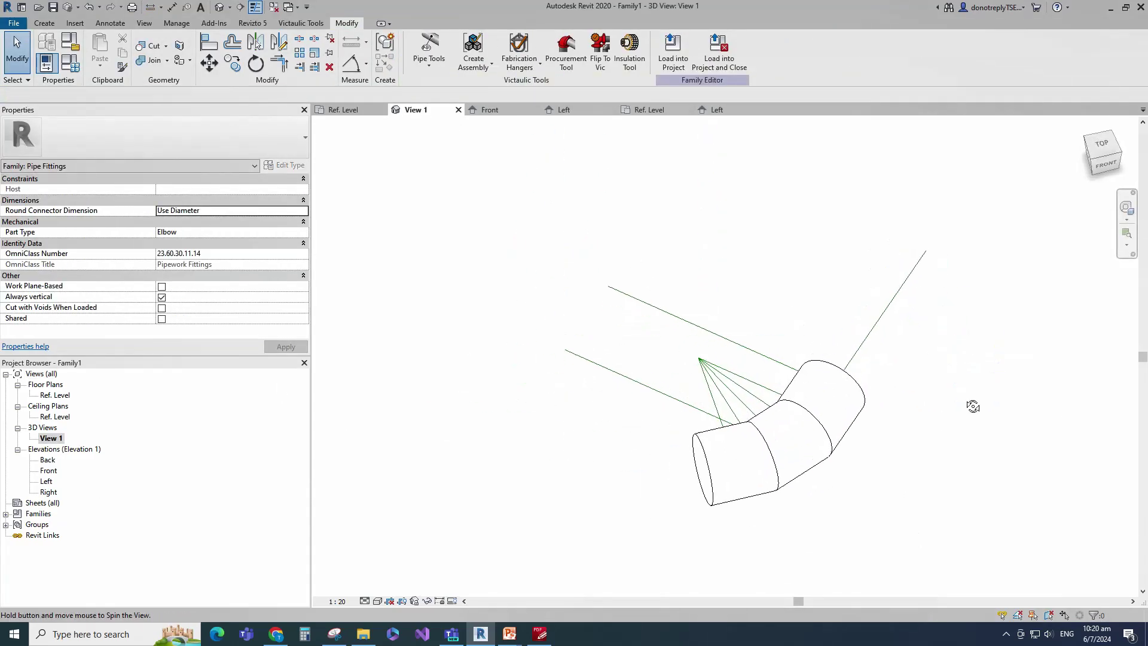
{"action": "left_click", "coordinate": [377, 601]}
{"action": "left_click", "coordinate": [413, 552]}
{"action": "scroll", "coordinate": [841, 468], "scroll_direction": "up", "scroll_amount": 3}
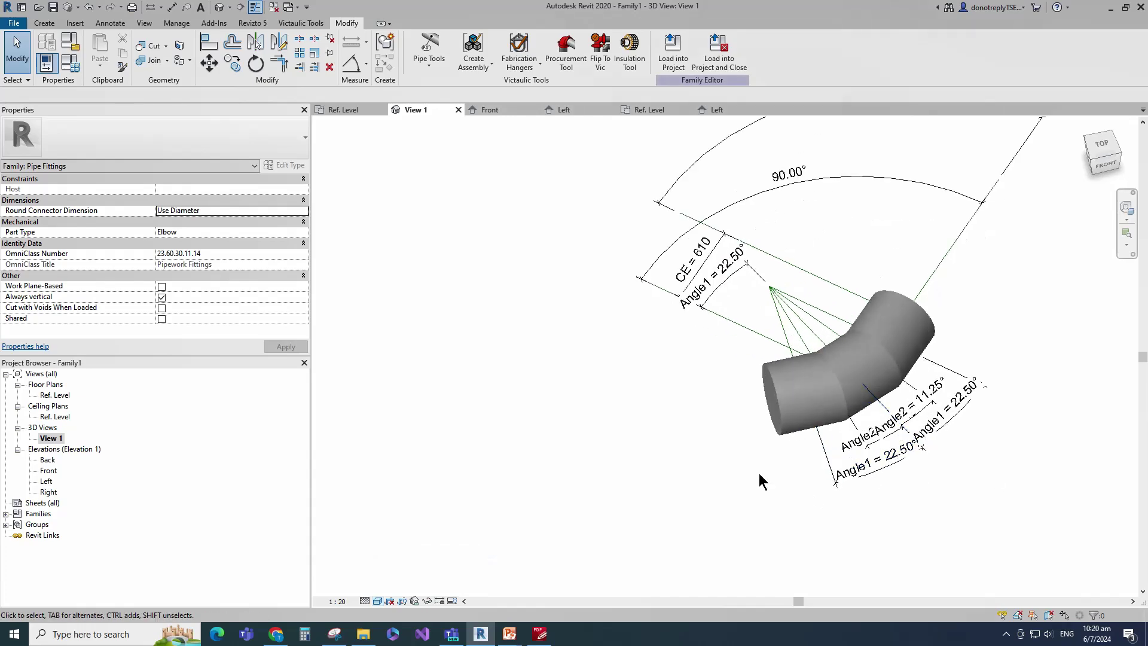
Test the elbow solid by applying Angle values of 30° and 25°, and restore the Angle to 45°.
{"action": "left_click", "coordinate": [70, 62]}
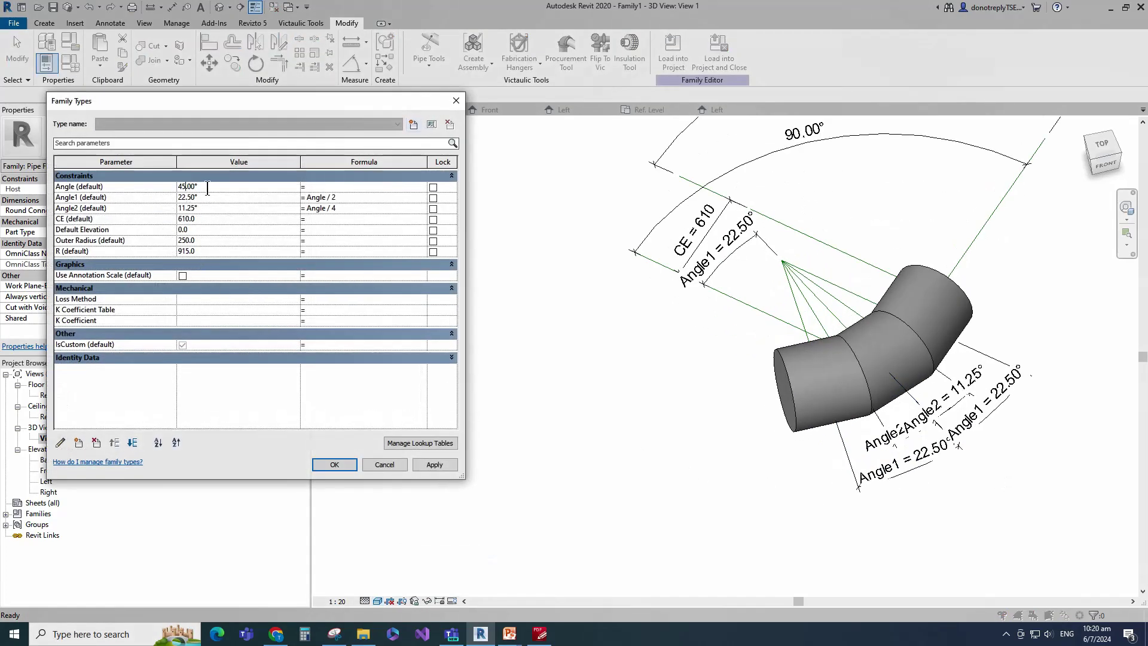
{"action": "double_click", "coordinate": [186, 186]}
{"action": "type", "text": "30"}
{"action": "left_click", "coordinate": [426, 466]}
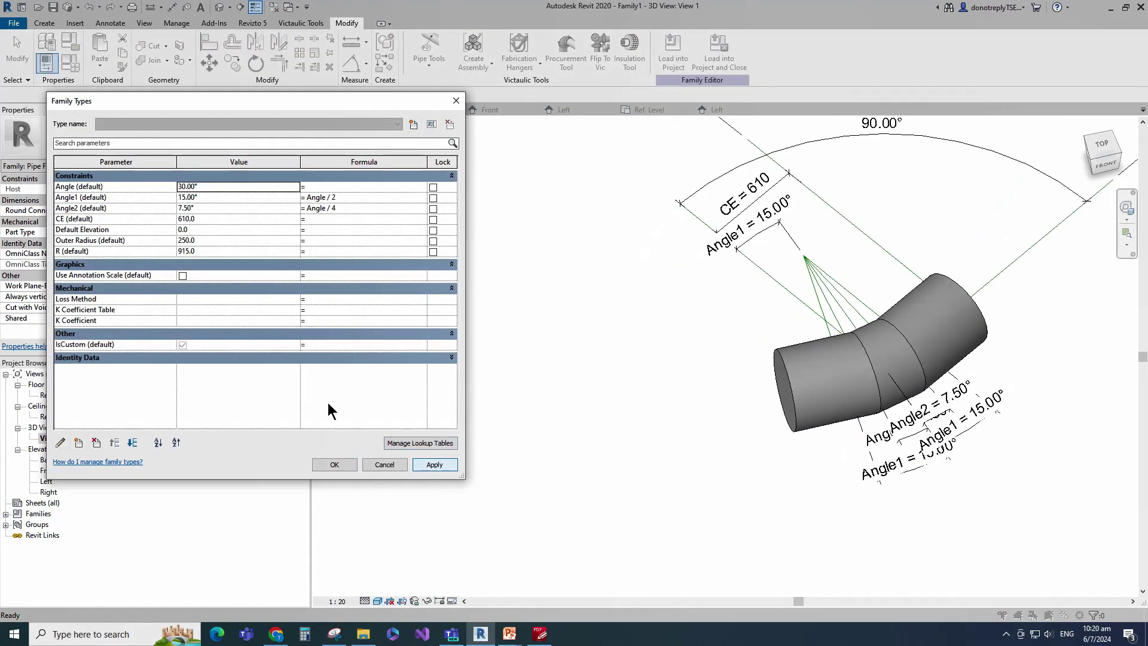
{"action": "type", "text": "25"}
{"action": "left_click", "coordinate": [426, 465]}
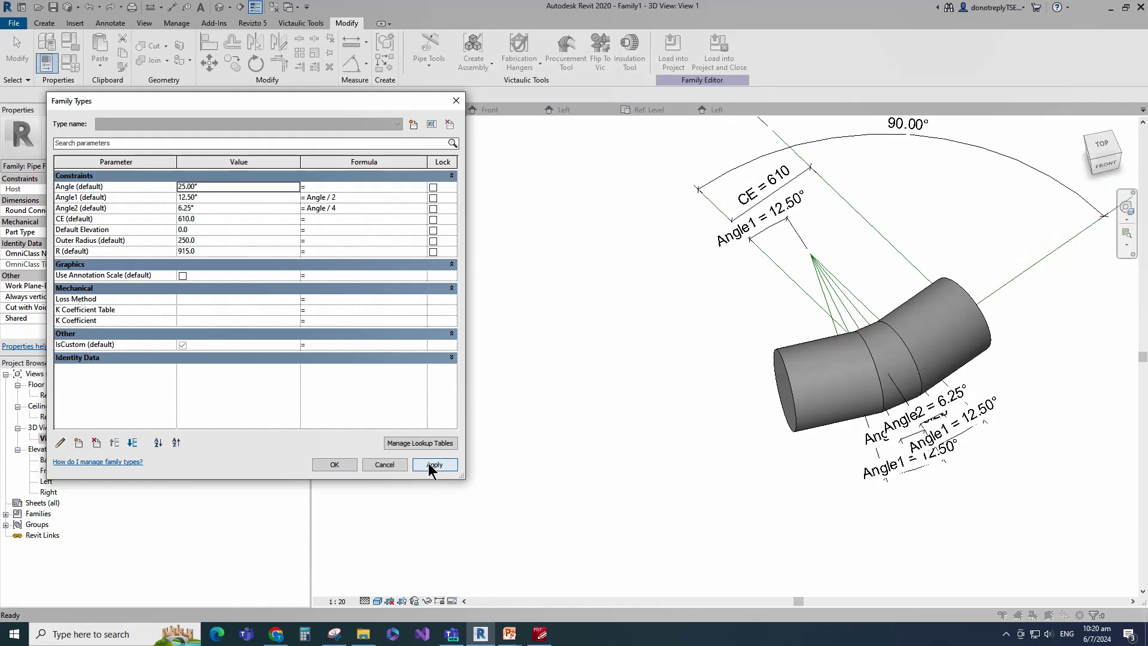
{"action": "left_click", "coordinate": [197, 187]}
{"action": "type", "text": "45"}
{"action": "left_click", "coordinate": [442, 465]}
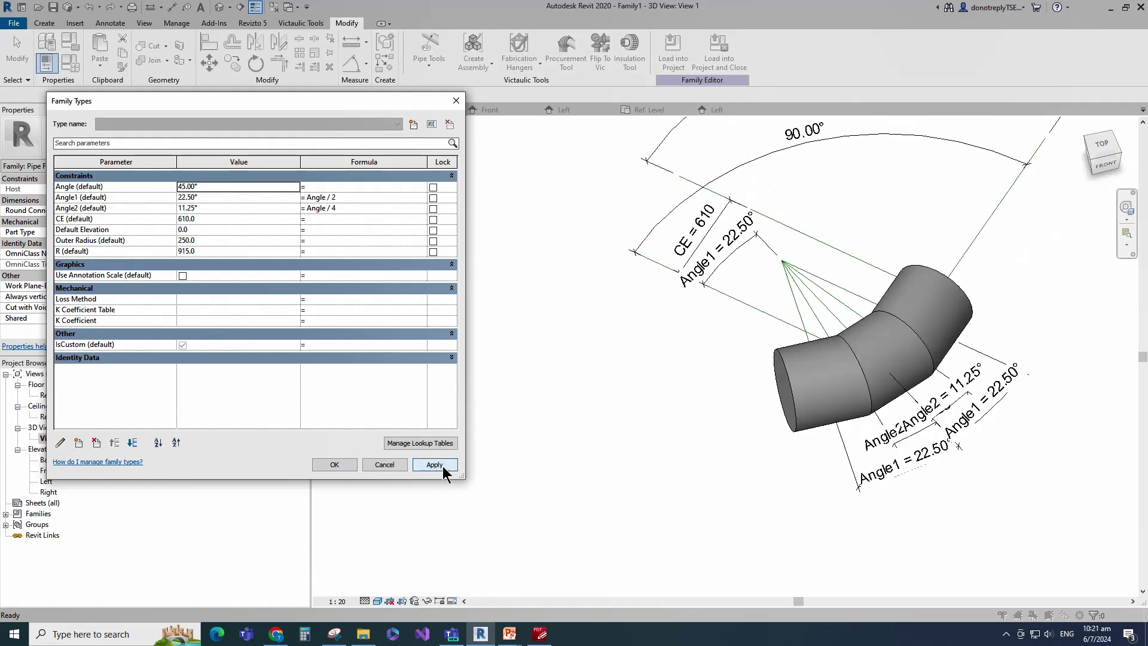
{"action": "left_click", "coordinate": [340, 465]}
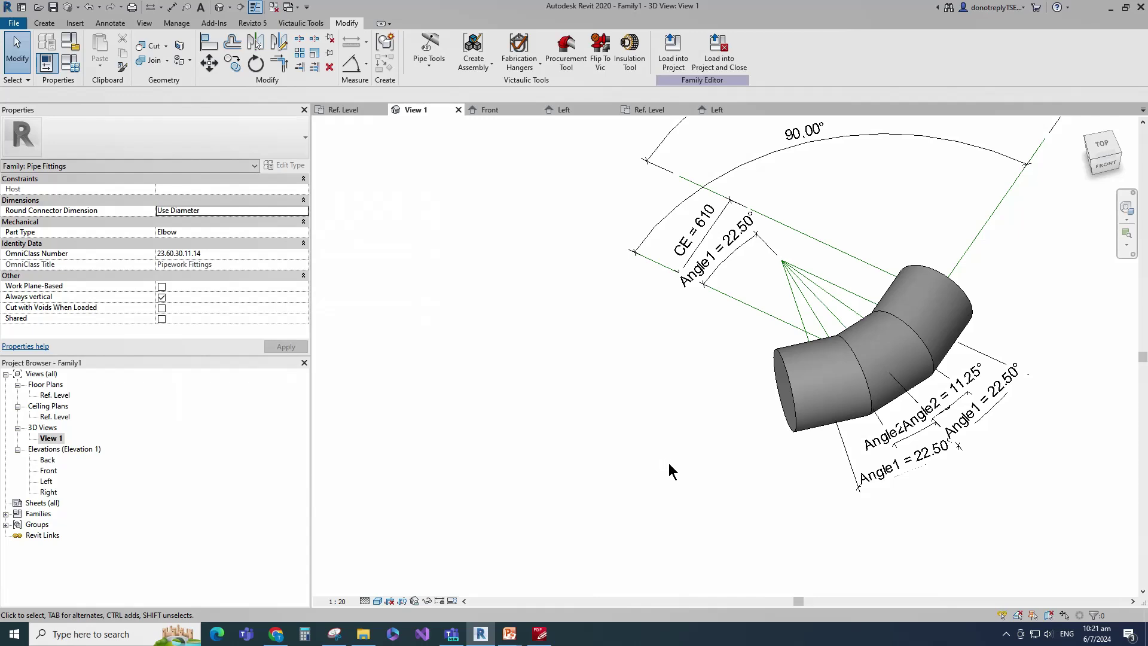
Hide the Dimensions and Reference Lines annotation categories in the 3D view.
{"action": "key", "text": "v"}
{"action": "key", "text": "g"}
{"action": "left_click", "coordinate": [307, 157]}
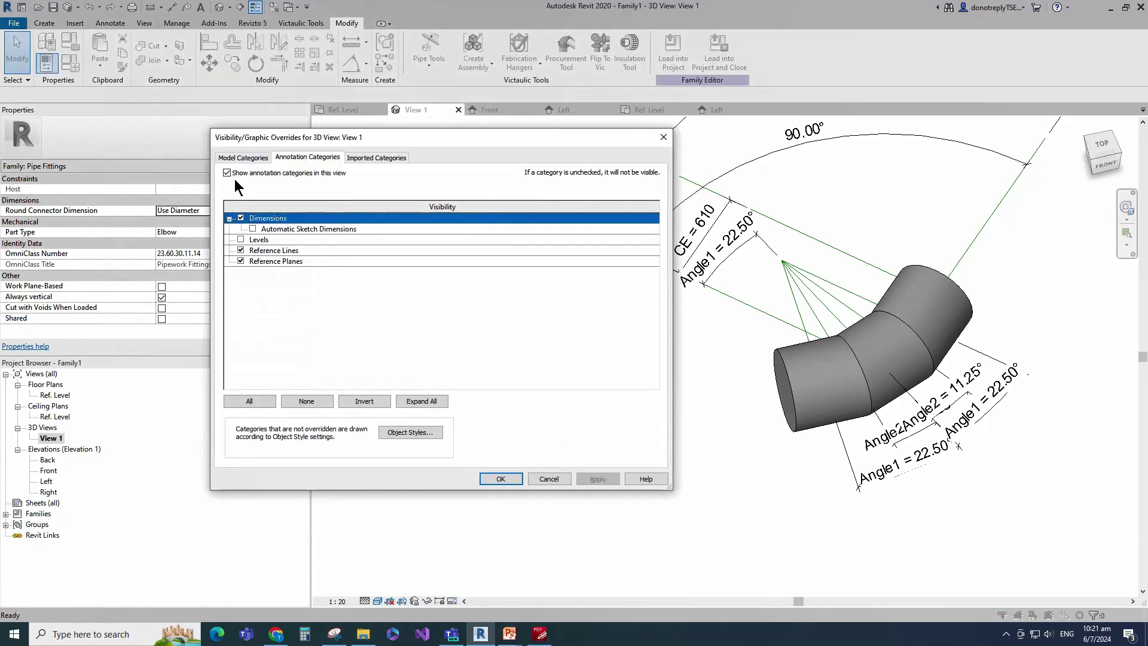
{"action": "left_click", "coordinate": [241, 218]}
{"action": "left_click", "coordinate": [241, 250]}
{"action": "left_click", "coordinate": [598, 478]}
{"action": "left_click", "coordinate": [503, 479]}
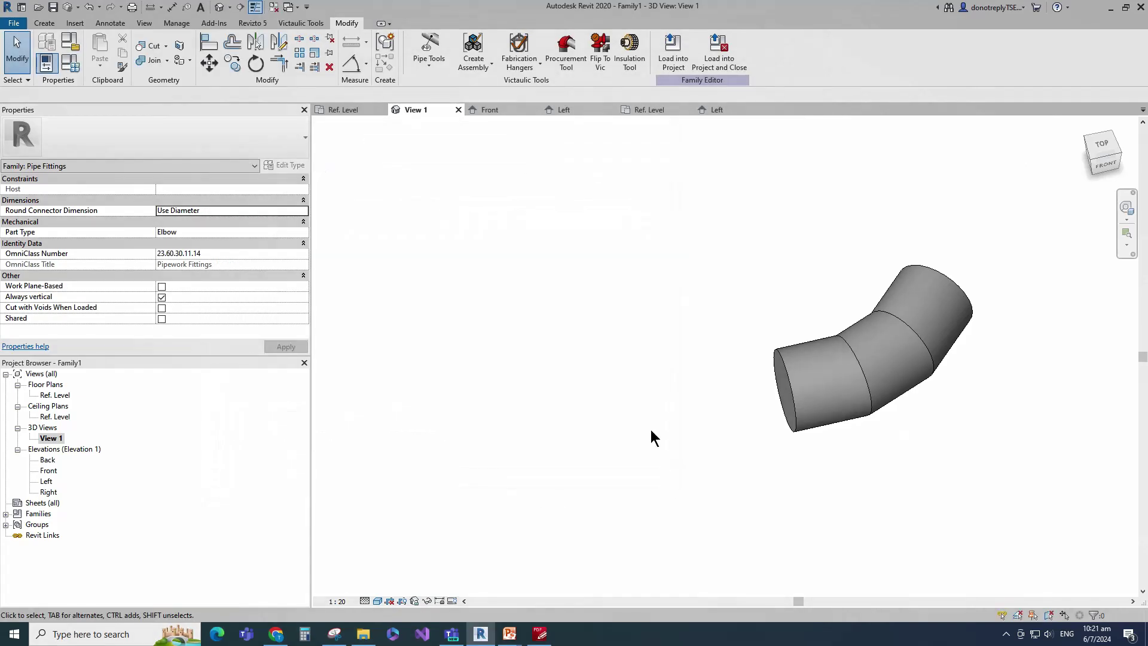
Start a second sweep in the Ref. Level floor plan and sketch a 45° center-ends arc path between the elbow's two end faces.
{"action": "scroll", "coordinate": [1043, 318], "scroll_direction": "up", "scroll_amount": 2}
{"action": "double_click", "coordinate": [55, 396]}
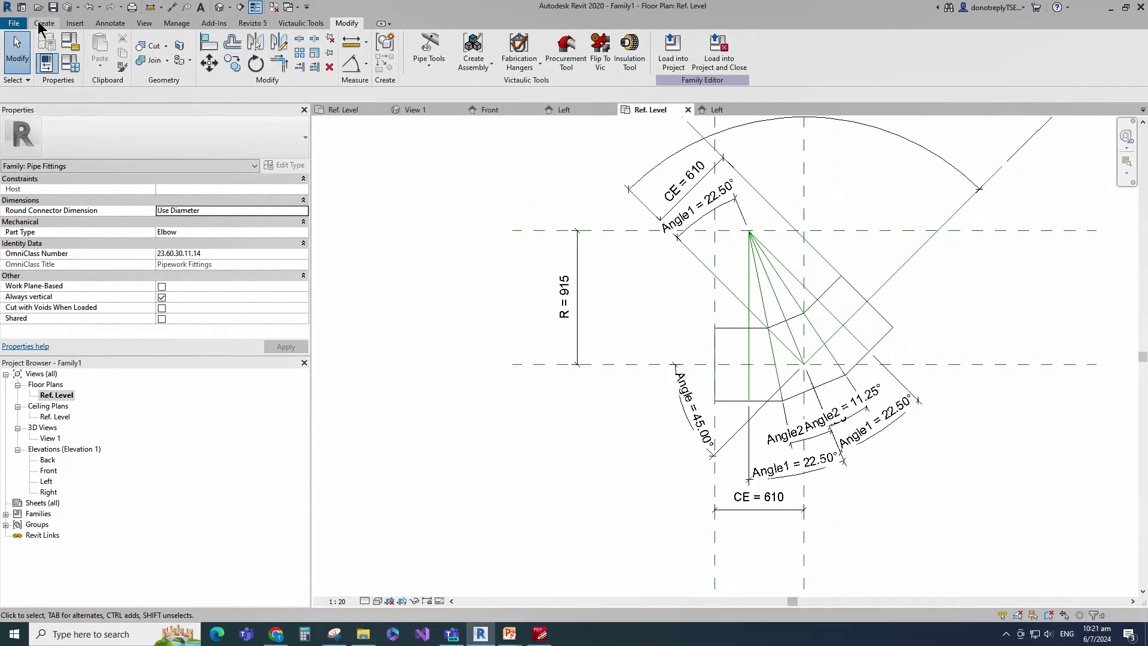
{"action": "left_click", "coordinate": [40, 25]}
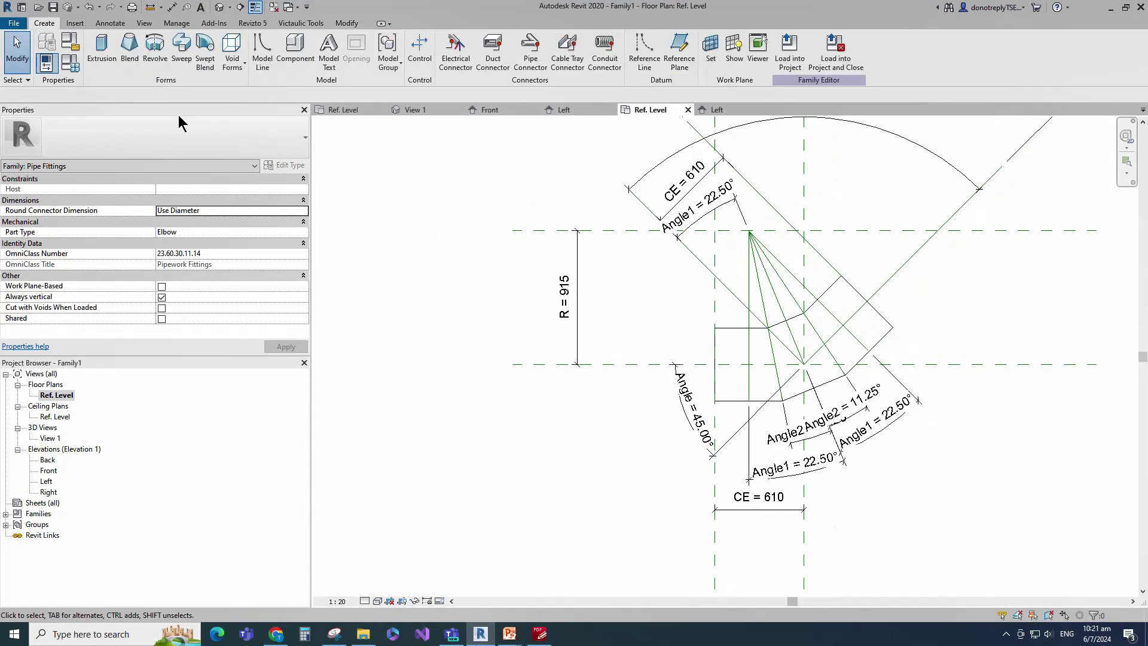
{"action": "left_click", "coordinate": [189, 47]}
{"action": "left_click", "coordinate": [789, 42]}
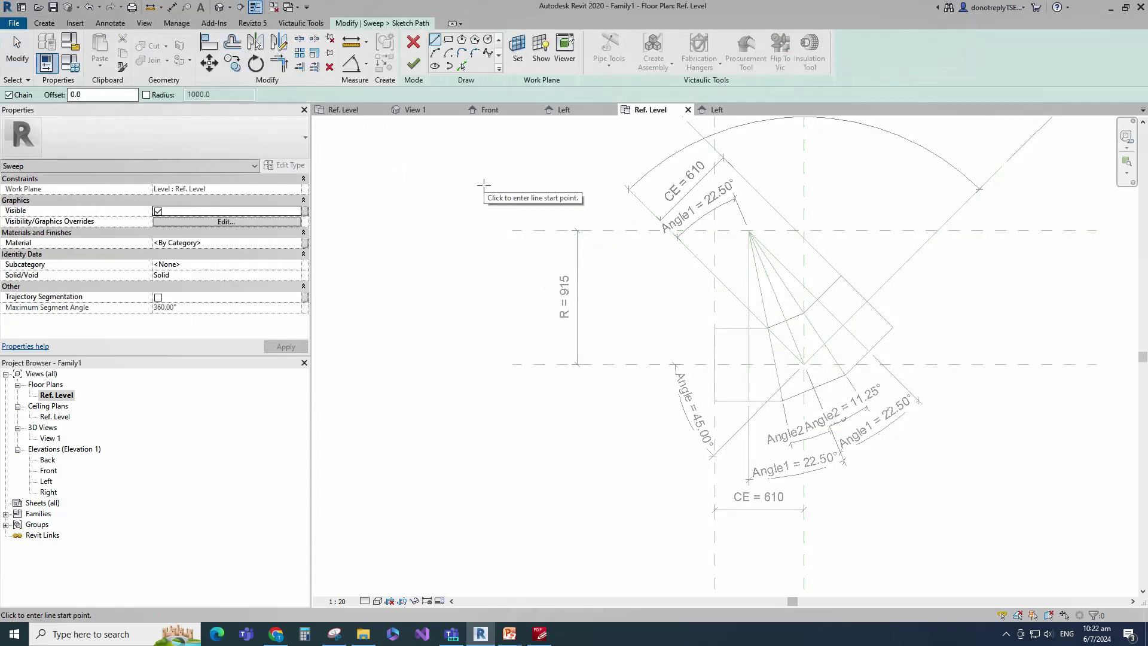
{"action": "left_click", "coordinate": [449, 52]}
{"action": "scroll", "coordinate": [739, 289], "scroll_direction": "up", "scroll_amount": 2}
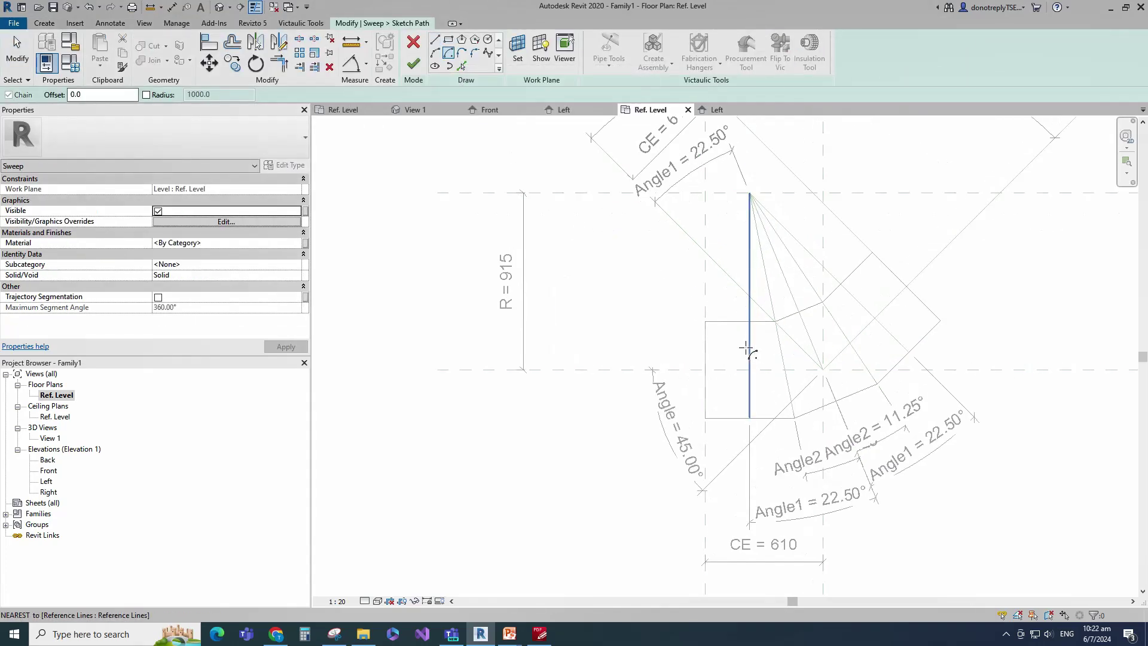
{"action": "scroll", "coordinate": [729, 364], "scroll_direction": "down", "scroll_amount": 2}
{"action": "scroll", "coordinate": [742, 239], "scroll_direction": "up", "scroll_amount": 1}
{"action": "left_click", "coordinate": [711, 177]}
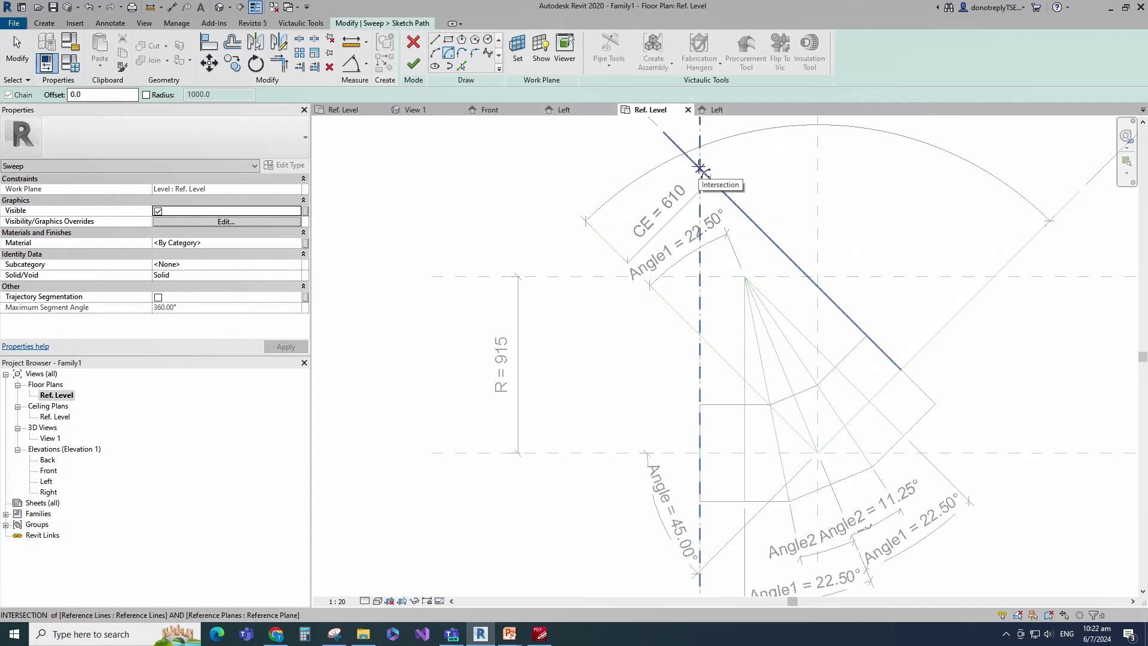
{"action": "left_click", "coordinate": [901, 369]}
{"action": "left_click", "coordinate": [701, 452]}
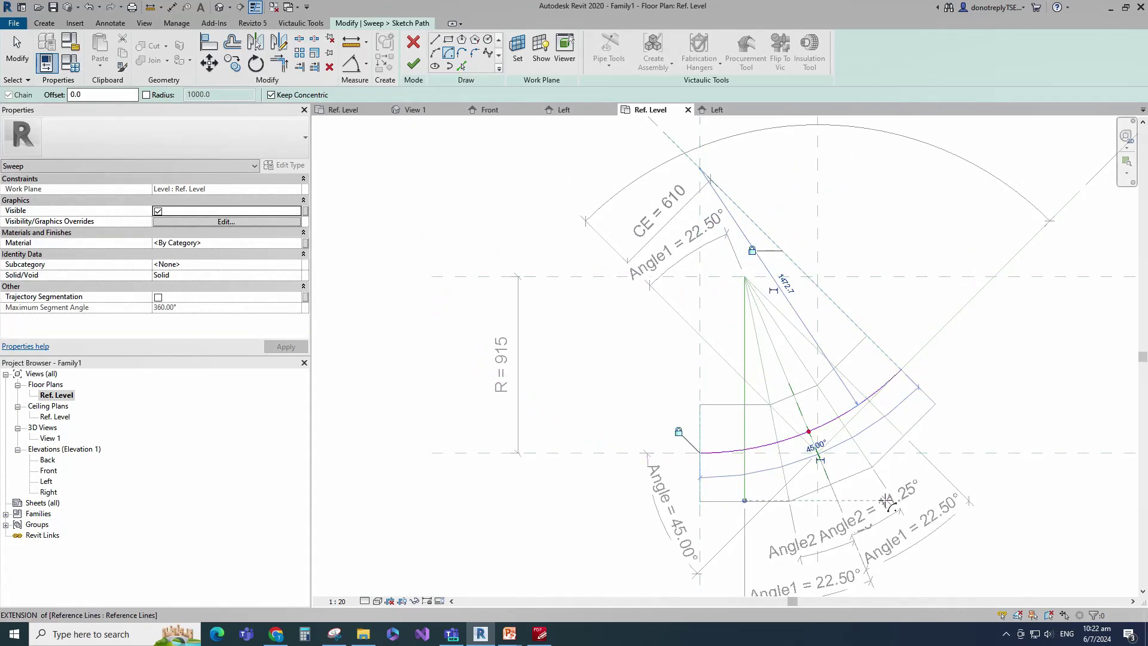
Make the arc path's angular dimension permanent, label it with the Angle parameter, and align the arc to the reference geometry.
{"action": "left_click", "coordinate": [821, 461]}
{"action": "key", "text": "Escape"}
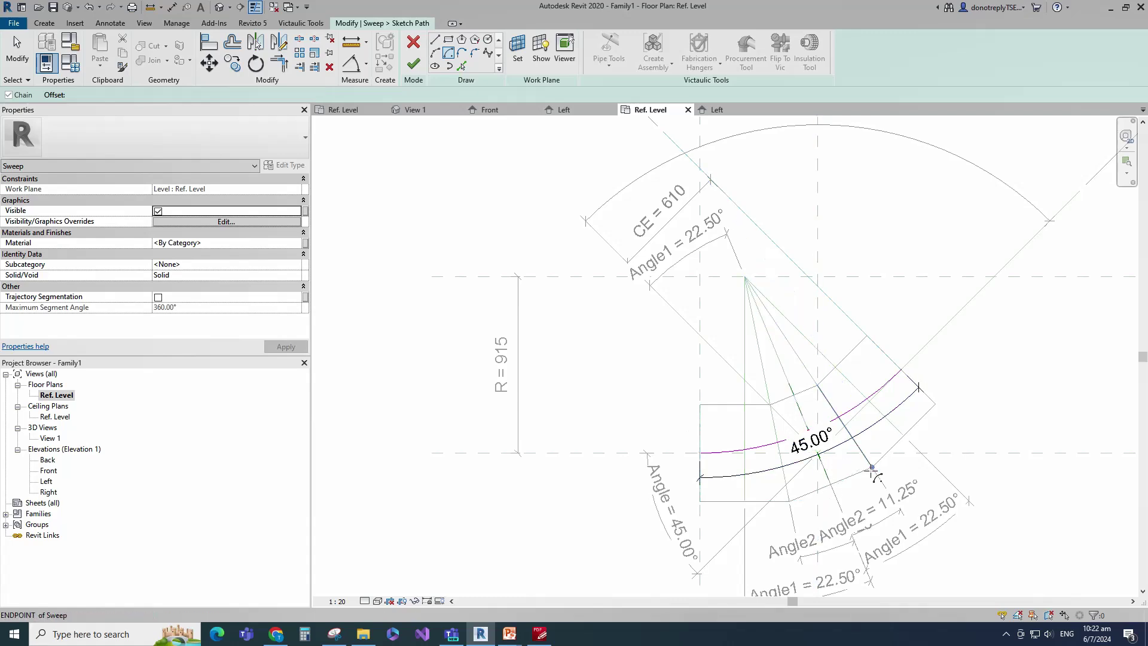
{"action": "left_click", "coordinate": [842, 442]}
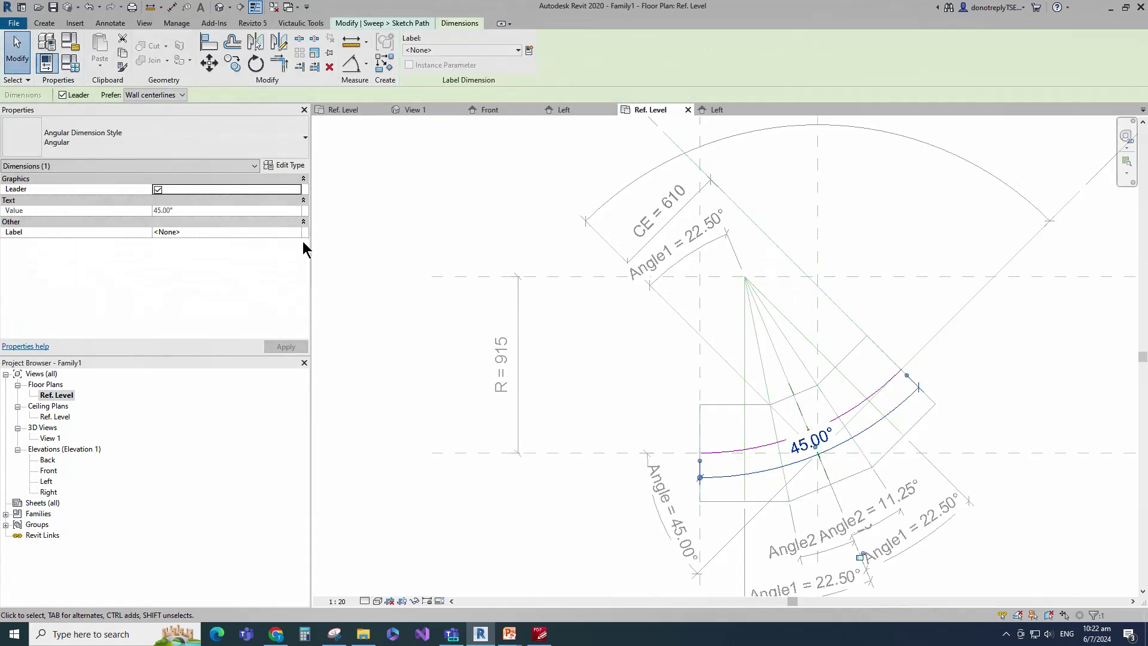
{"action": "left_click", "coordinate": [303, 234]}
{"action": "left_click", "coordinate": [174, 251]}
{"action": "key", "text": "Escape"}
{"action": "key", "text": "a"}
{"action": "key", "text": "l"}
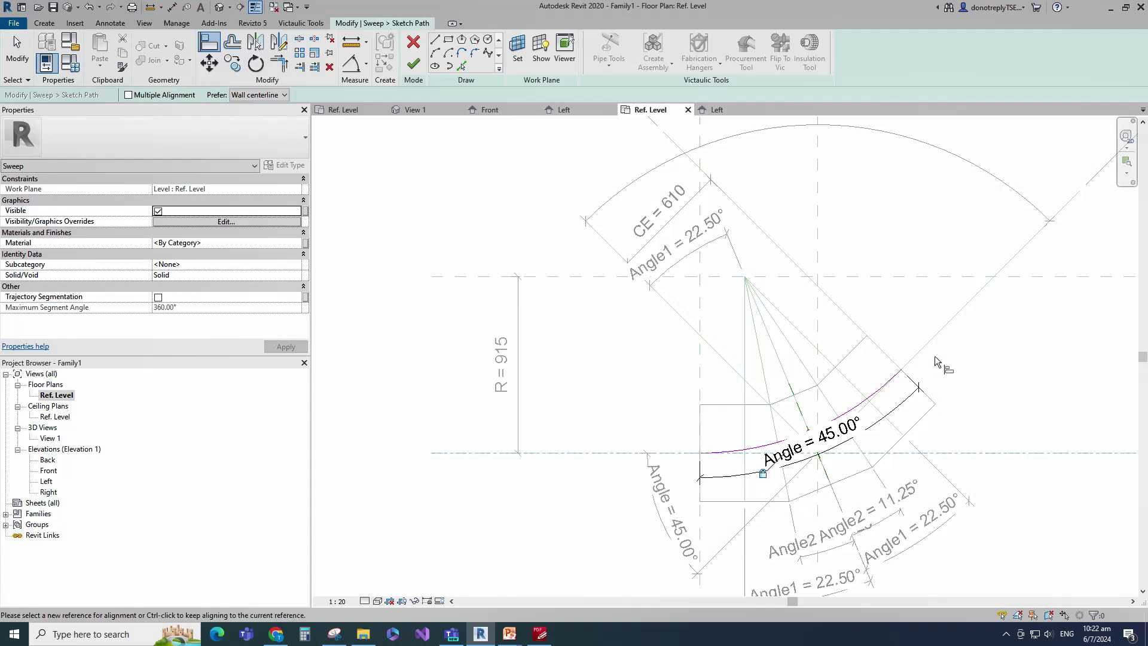
{"action": "scroll", "coordinate": [909, 377], "scroll_direction": "down", "scroll_amount": 2}
{"action": "key", "text": "Escape"}
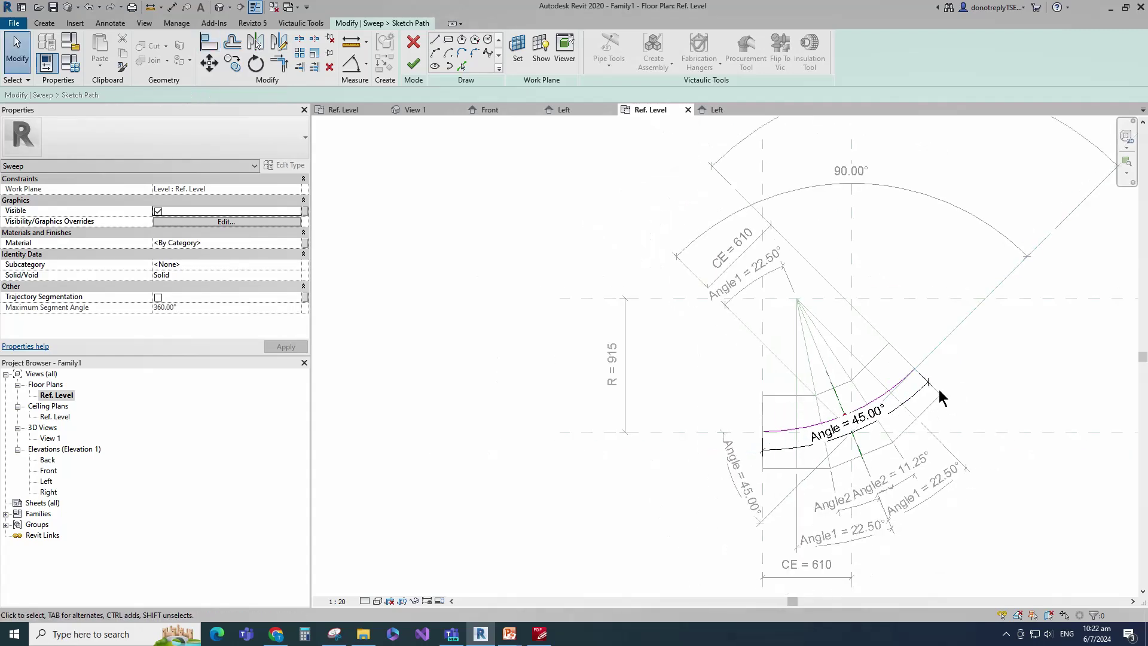
Finish the arc path and sketch a small circular profile centred on the path point in 3D view View 1.
{"action": "left_click", "coordinate": [414, 64]}
{"action": "left_click", "coordinate": [878, 67]}
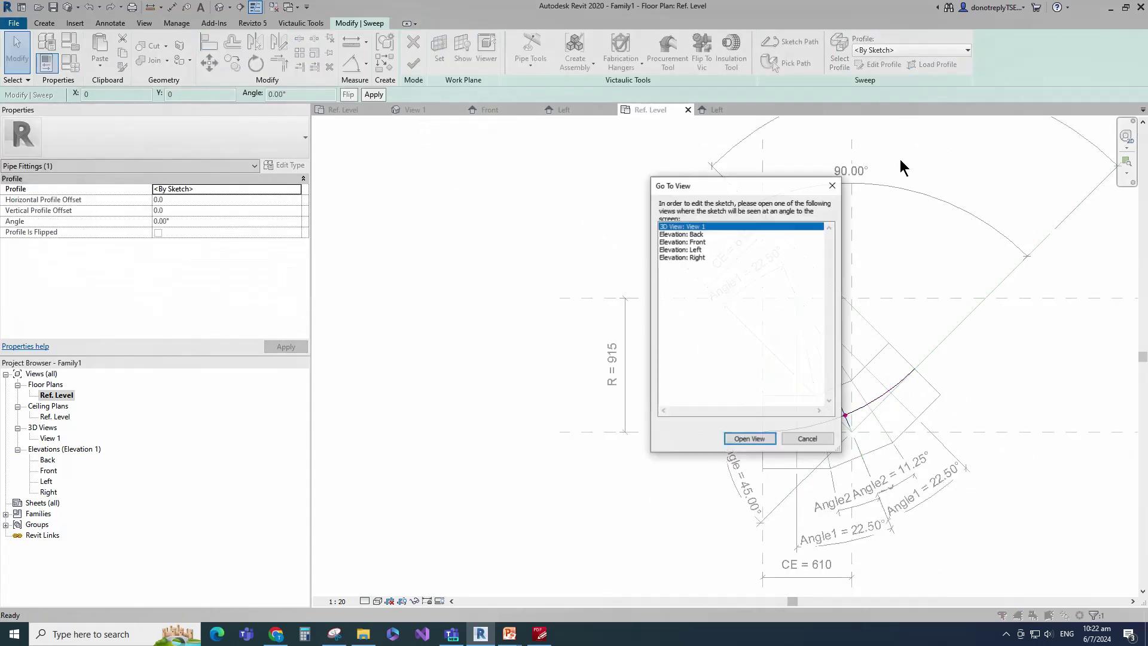
{"action": "left_click", "coordinate": [748, 441]}
{"action": "middle_click_drag", "start_coordinate": [902, 460], "coordinate": [735, 377], "text": "shift"}
{"action": "scroll", "coordinate": [735, 376], "scroll_direction": "up", "scroll_amount": 2}
{"action": "left_click", "coordinate": [738, 353]}
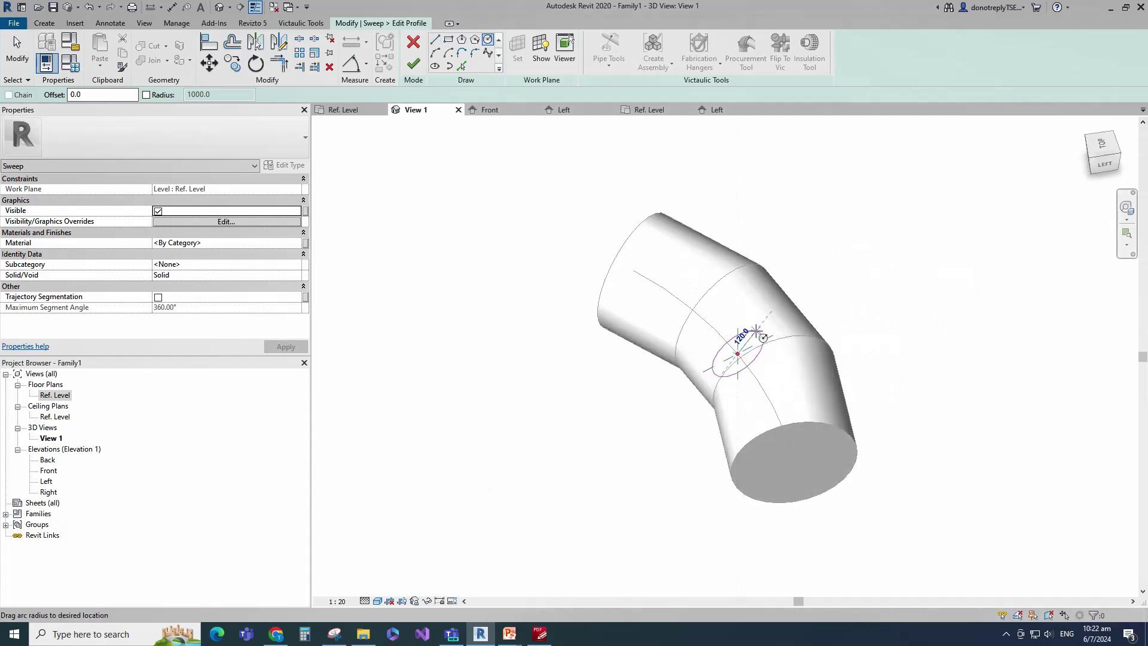
{"action": "left_click", "coordinate": [748, 335]}
Finish the profile and the arc sweep, and select the new inner sweep at the elbow's open end.
{"action": "middle_click_drag", "start_coordinate": [927, 432], "coordinate": [927, 314], "text": "shift"}
{"action": "left_click", "coordinate": [418, 66]}
{"action": "left_click", "coordinate": [416, 65]}
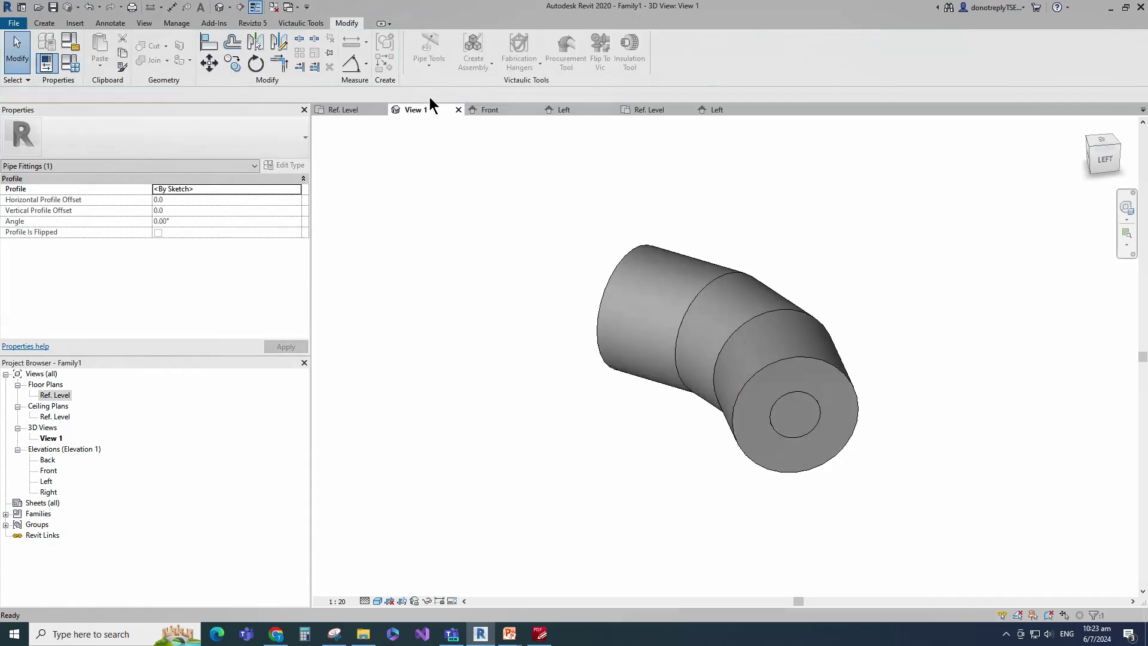
{"action": "middle_click_drag", "start_coordinate": [974, 441], "coordinate": [899, 480], "text": "shift"}
{"action": "left_click", "coordinate": [802, 399]}
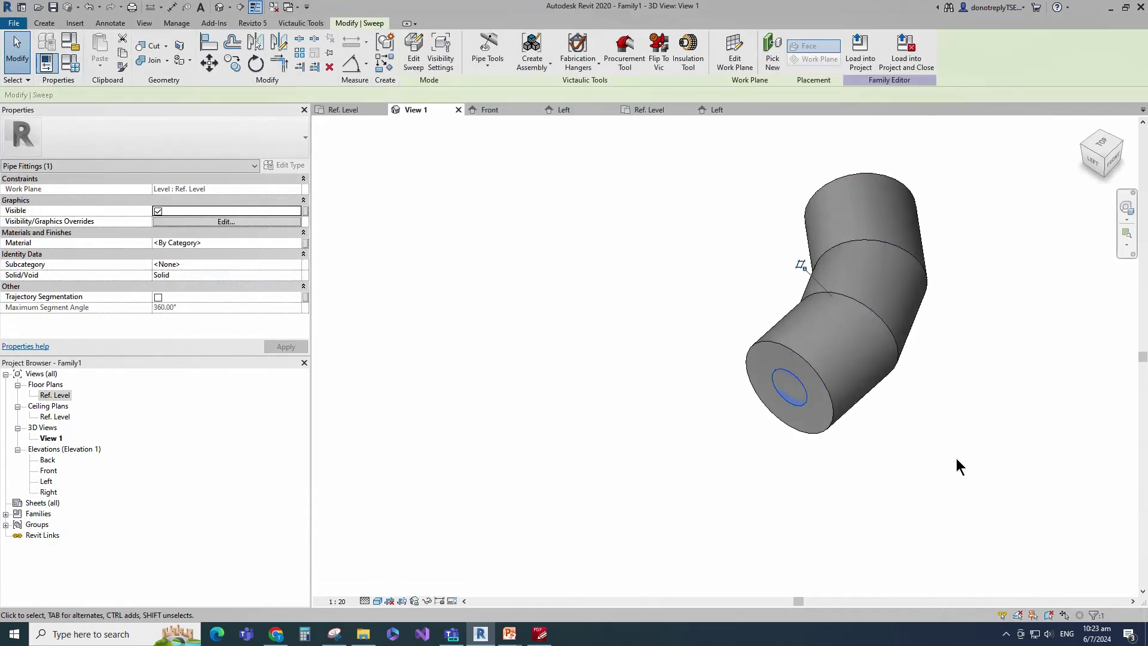
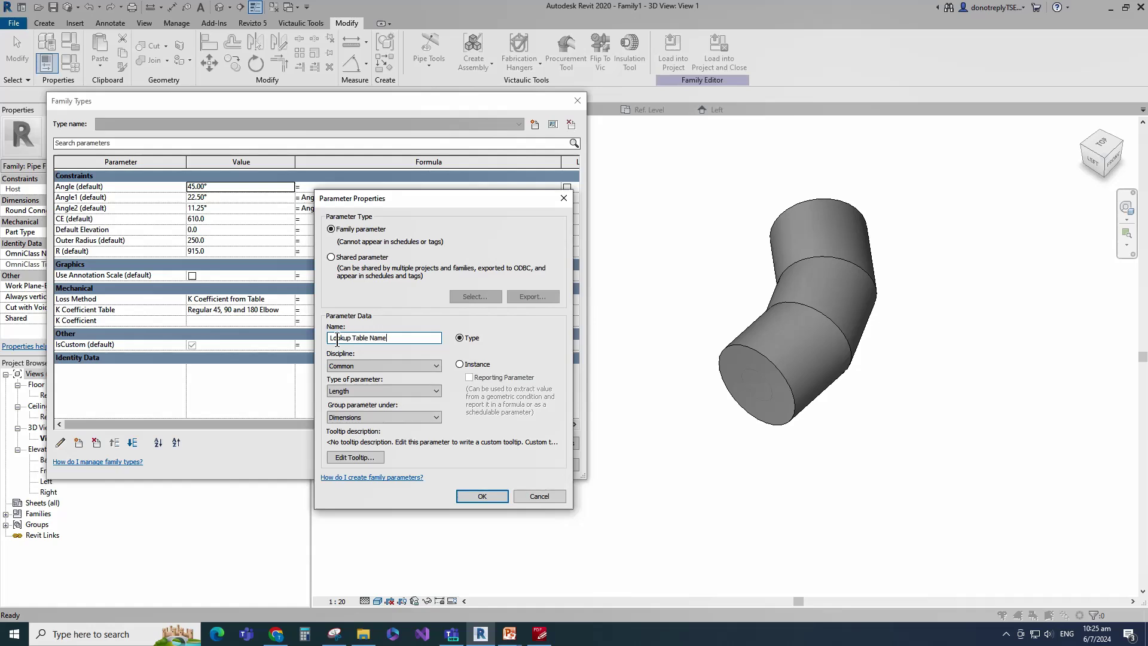
Make Lookup Table Name a Text parameter grouped under Other, and set its value to PUB NSTD Bend (23°-45°).
{"action": "left_click", "coordinate": [369, 396]}
{"action": "left_click", "coordinate": [363, 402]}
{"action": "left_click", "coordinate": [369, 416]}
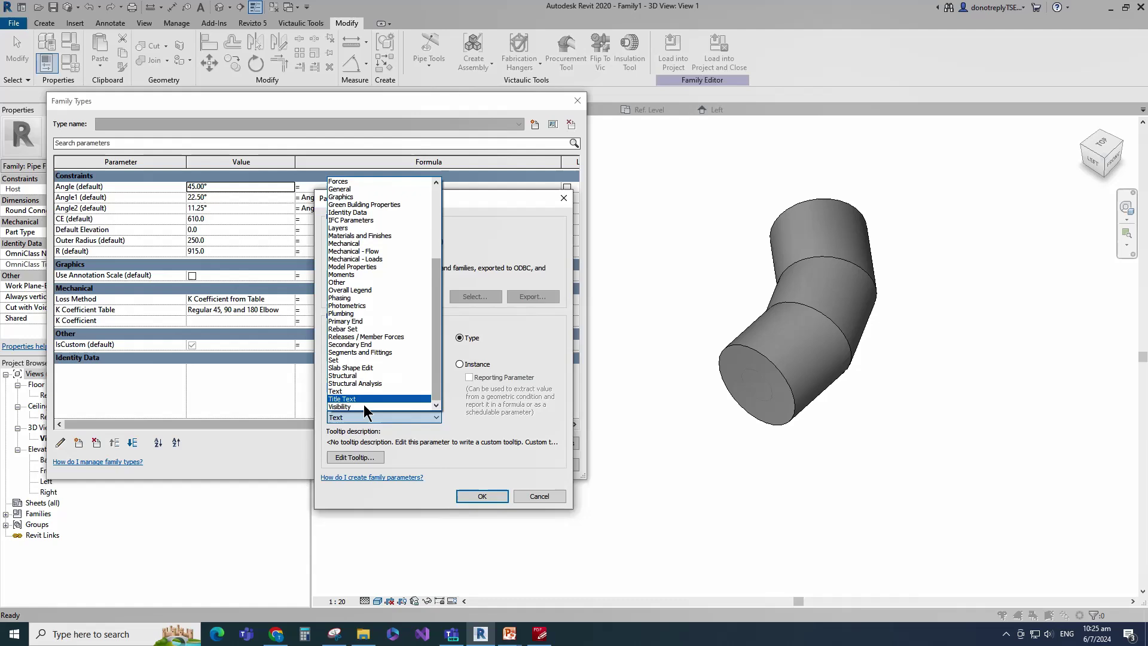
{"action": "left_click", "coordinate": [344, 281]}
{"action": "left_click", "coordinate": [482, 495]}
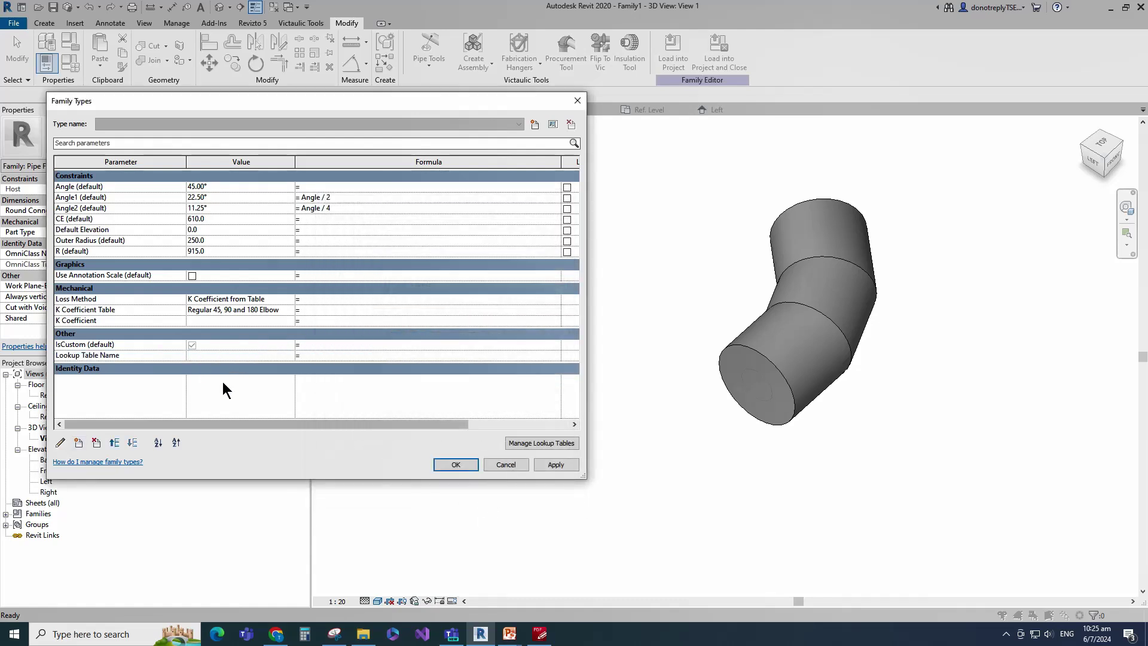
{"action": "type", "text": "PUB NSTD Bend (23°-45°)"}
{"action": "left_click", "coordinate": [550, 466]}
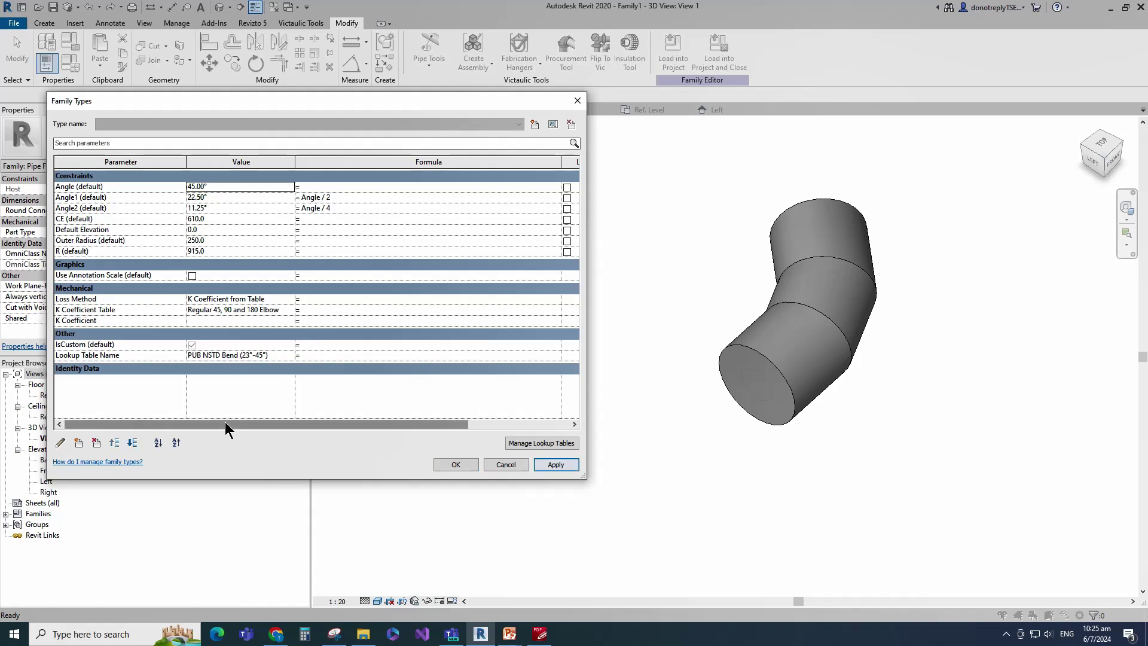
Add an instance length parameter named Nominal Diameter grouped under Dimensions.
{"action": "left_click", "coordinate": [78, 443]}
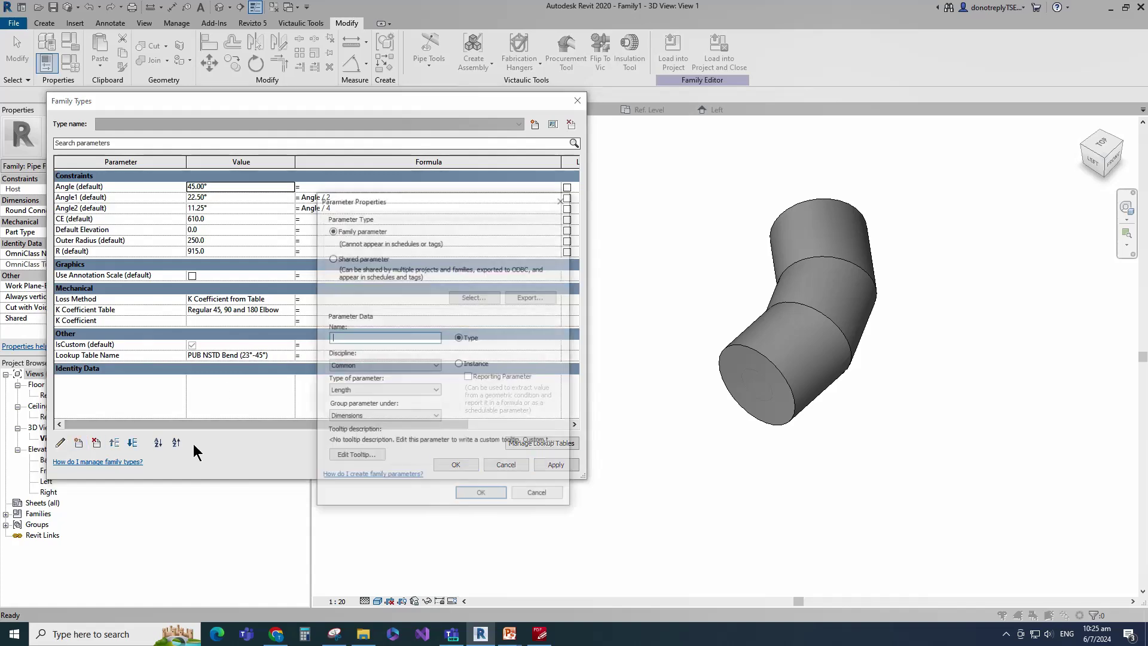
{"action": "type", "text": "Nominal"}
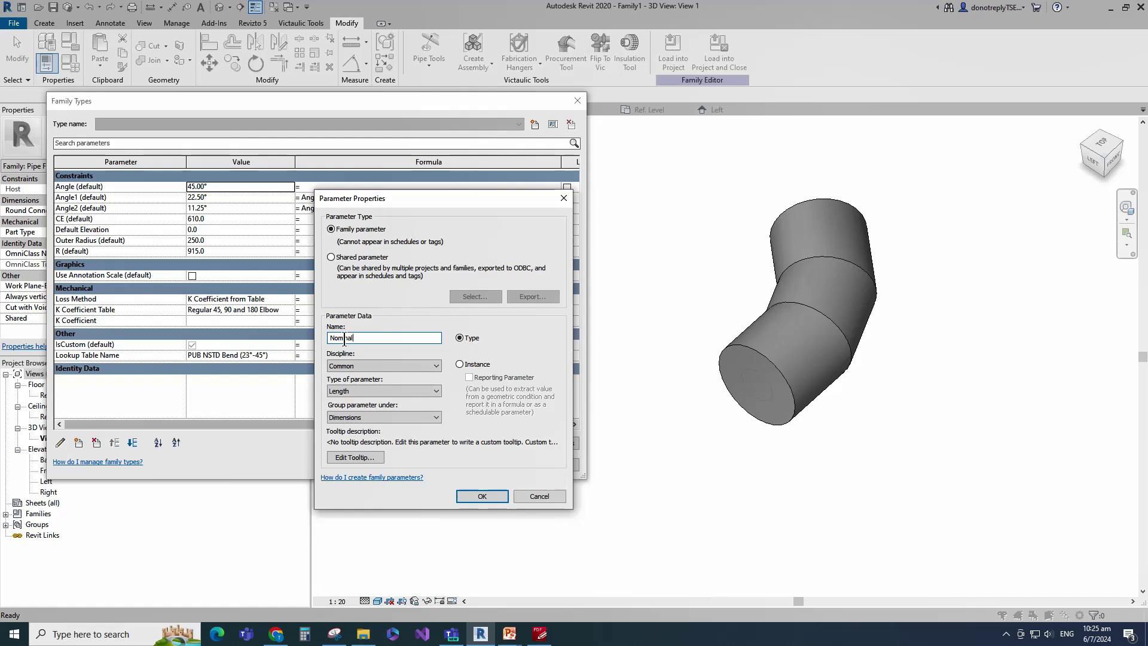
{"action": "type", "text": " Diameter"}
{"action": "left_click", "coordinate": [459, 364]}
{"action": "left_click", "coordinate": [502, 496]}
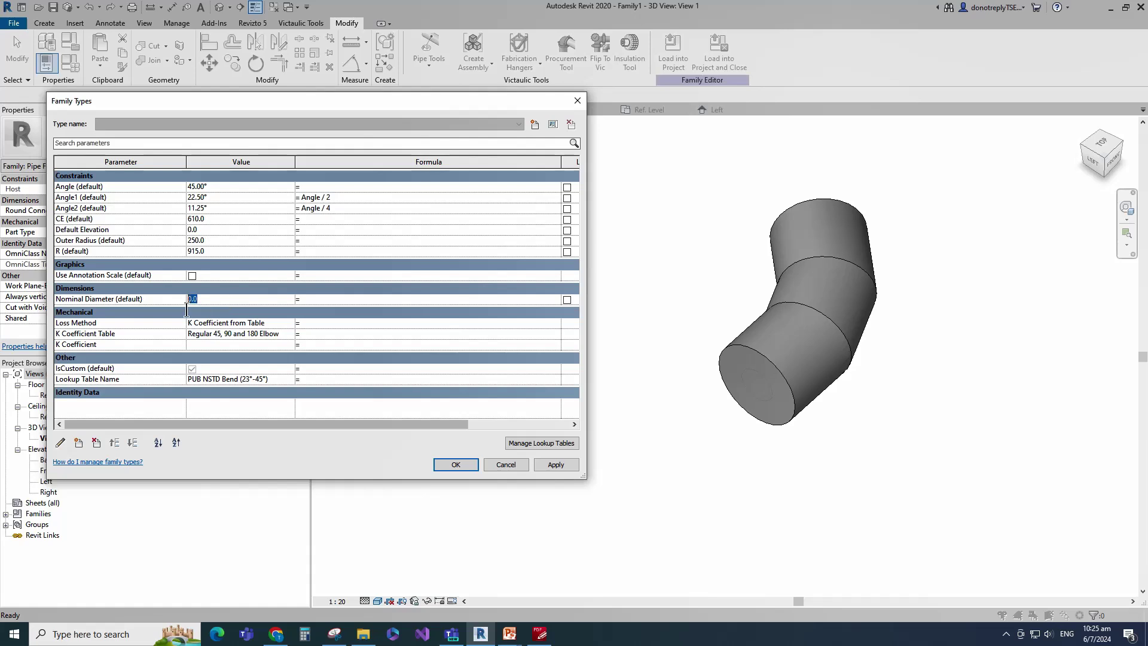
Set Nominal Diameter to 500 and add an instance length parameter named Outer Diameter grouped under Constraints.
{"action": "type", "text": "500"}
{"action": "left_click", "coordinate": [563, 465]}
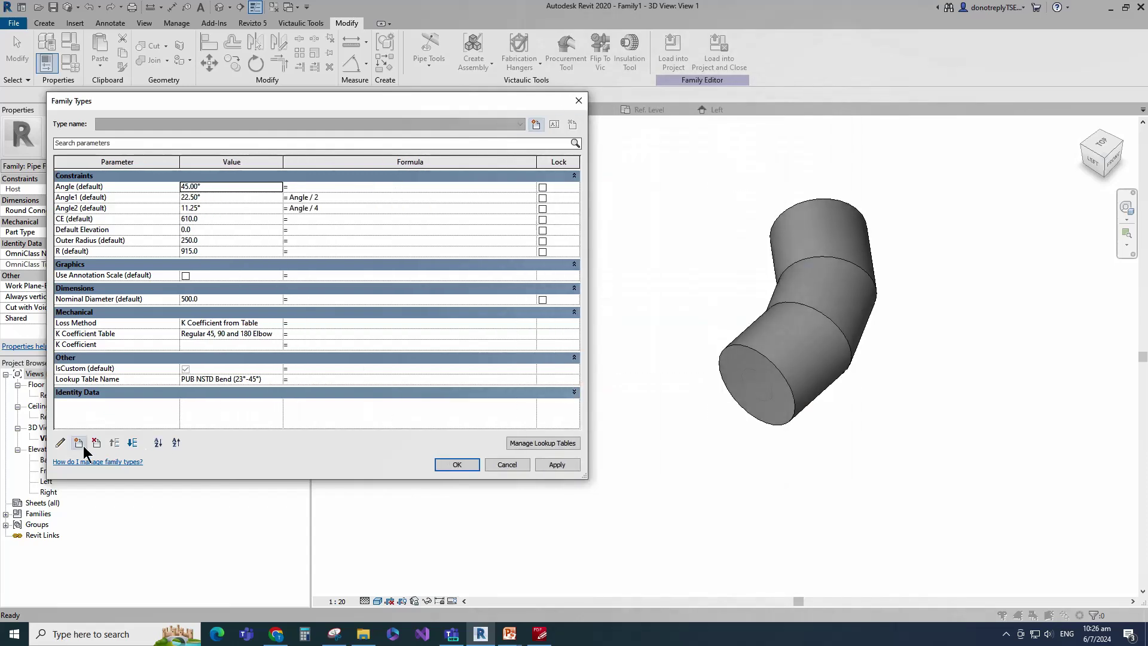
{"action": "left_click", "coordinate": [78, 443]}
{"action": "type", "text": "Ou"}
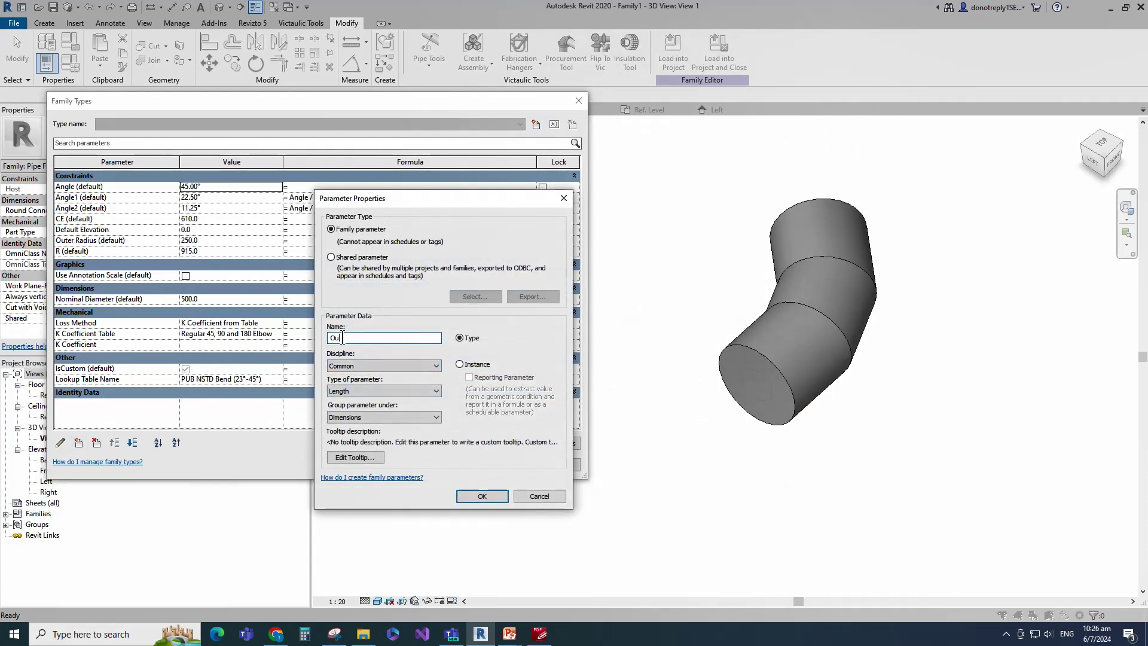
{"action": "type", "text": "ter Diameter"}
{"action": "left_click", "coordinate": [382, 416]}
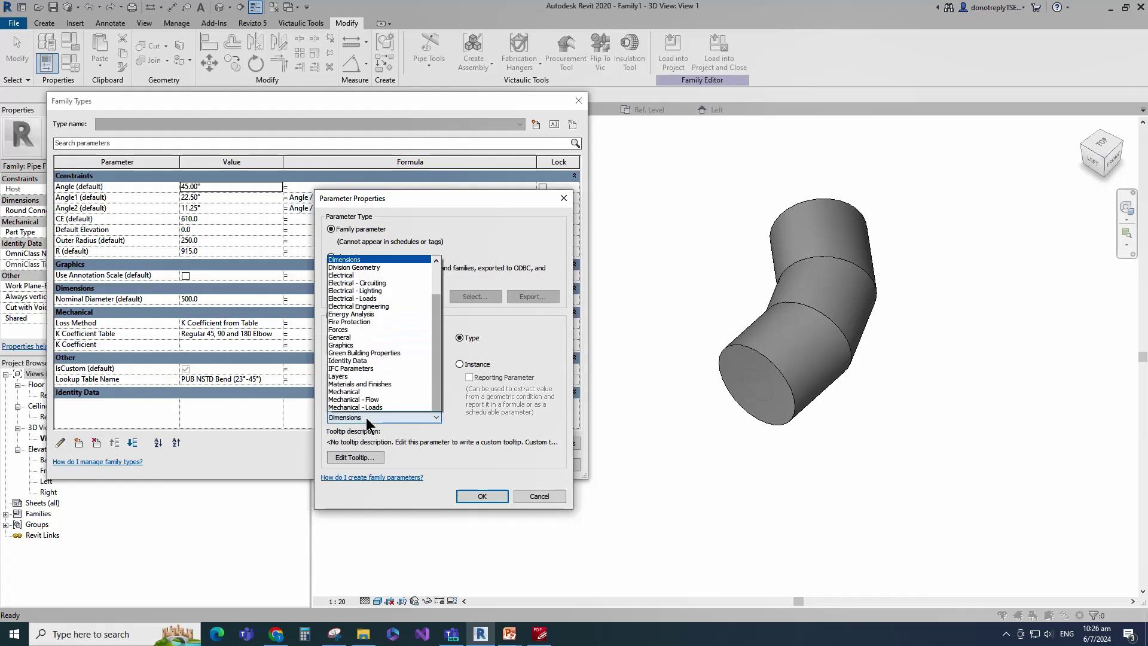
{"action": "left_click", "coordinate": [377, 222]}
{"action": "left_click", "coordinate": [472, 365]}
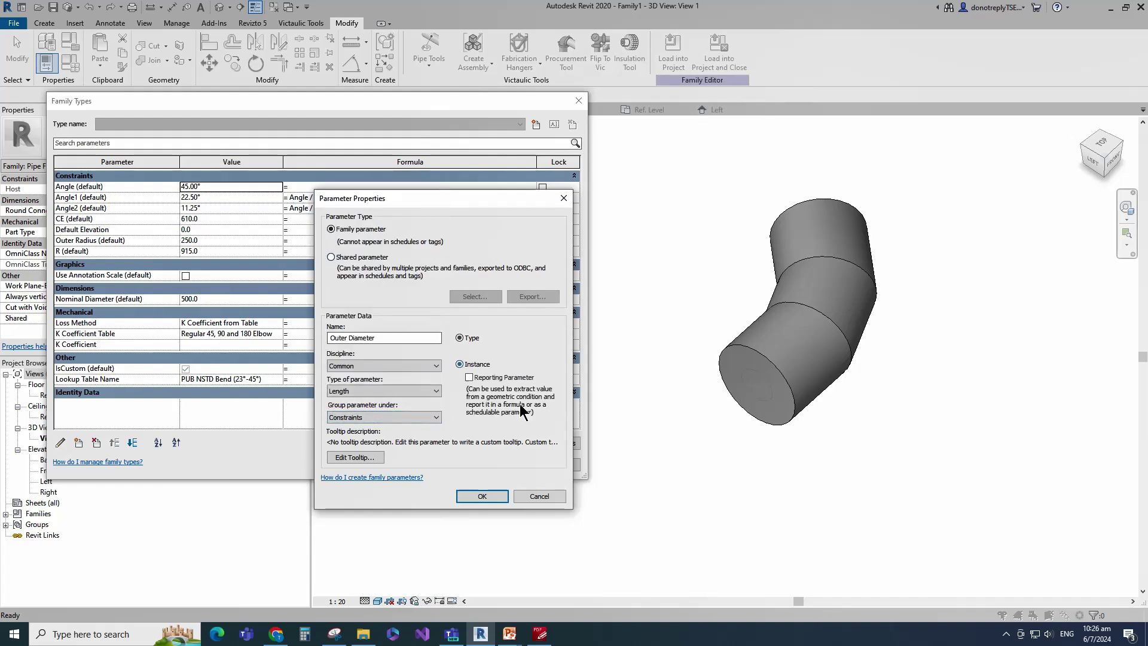
{"action": "left_click", "coordinate": [482, 496]}
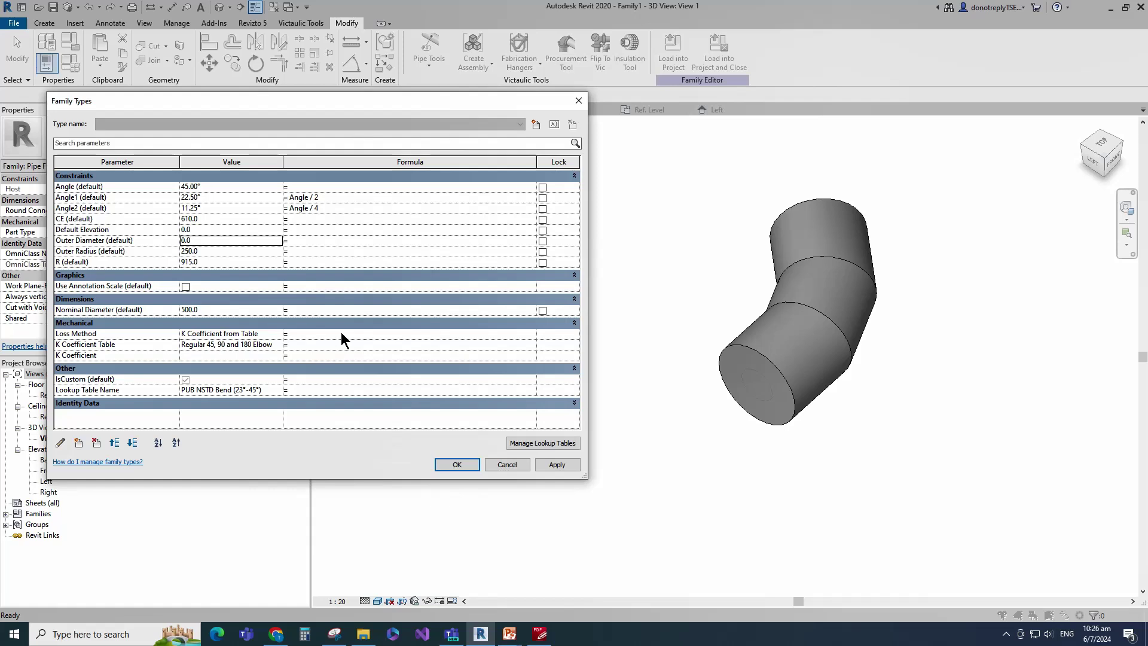
Give Outer Diameter the formula size_lookup(Lookup Table Name, "OD", Nominal Diameter, Nominal Diameter, Angle) and apply it.
{"action": "left_click", "coordinate": [295, 243]}
{"action": "type", "text": "size_lookup(Lookup Table Name, \"OD\", Nominal Diameter, Nominal Diameter, Angle)"}
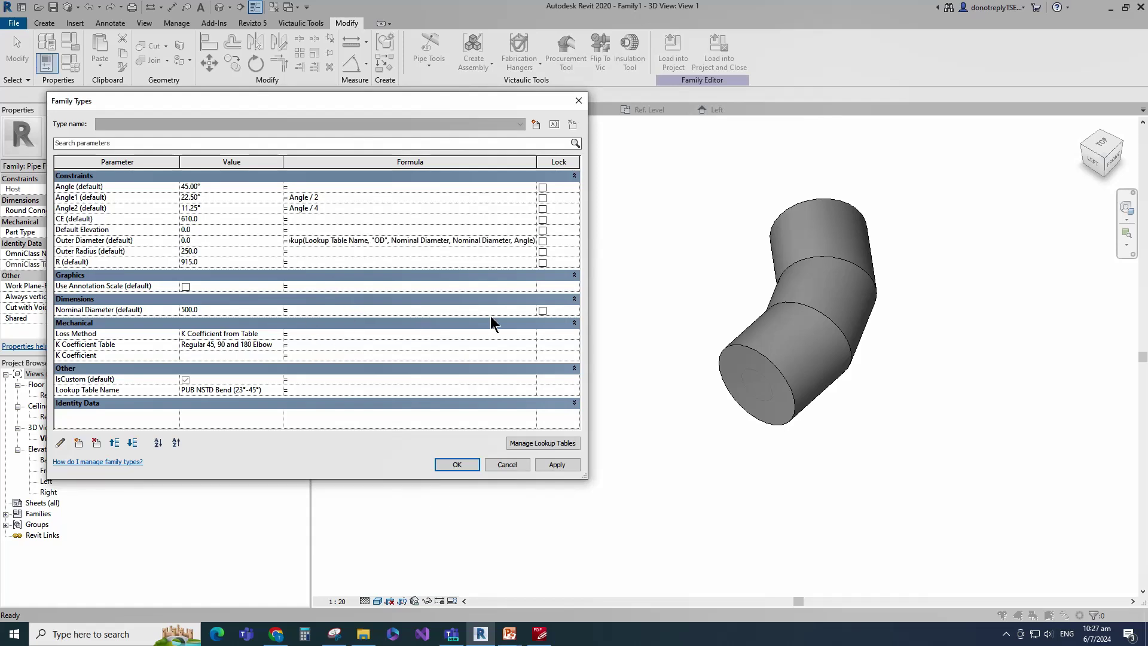
{"action": "left_click_drag", "start_coordinate": [589, 307], "coordinate": [677, 323]}
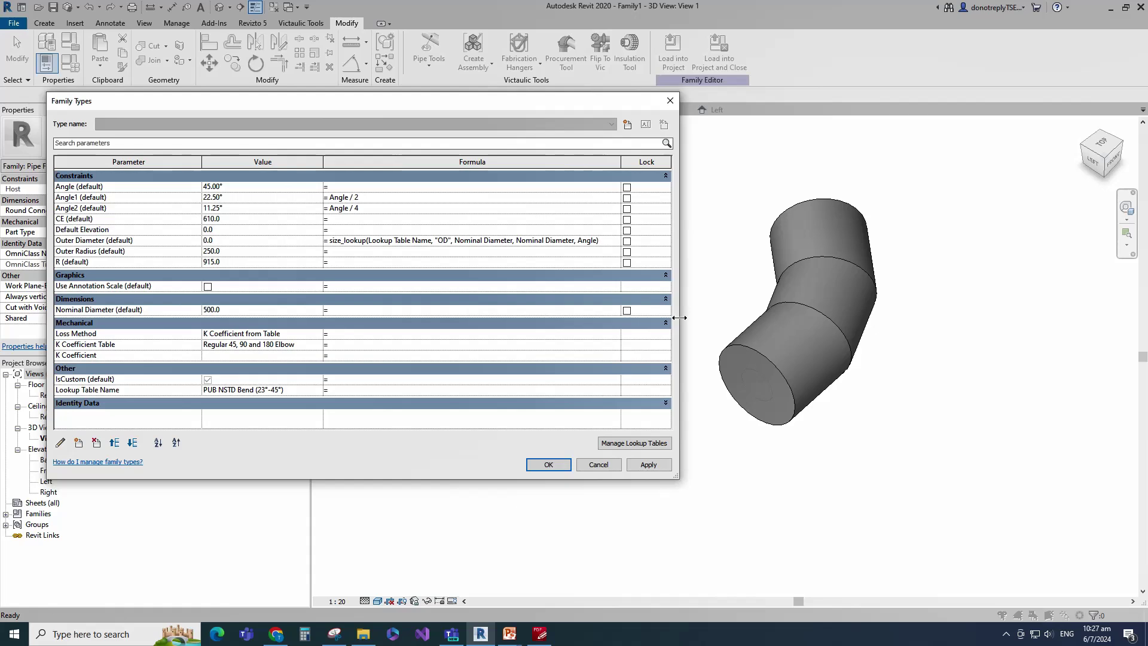
{"action": "left_click", "coordinate": [646, 465]}
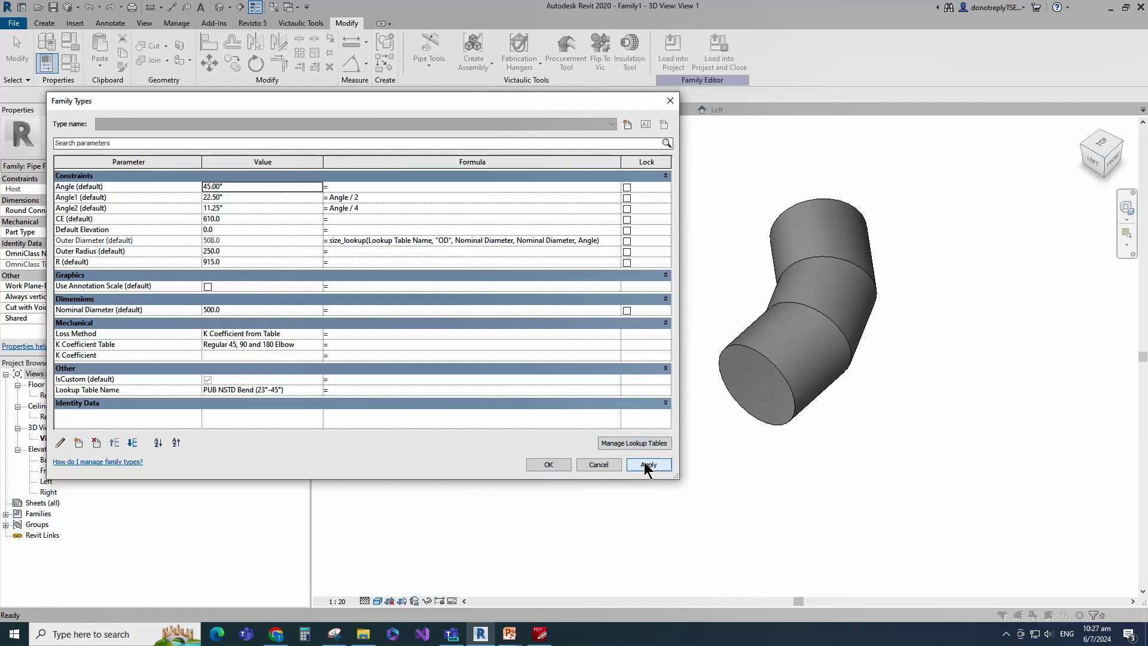
Give Outer Radius the formula Outer Diameter/2 and apply it.
{"action": "left_click", "coordinate": [383, 252]}
{"action": "type", "text": "Outer"}
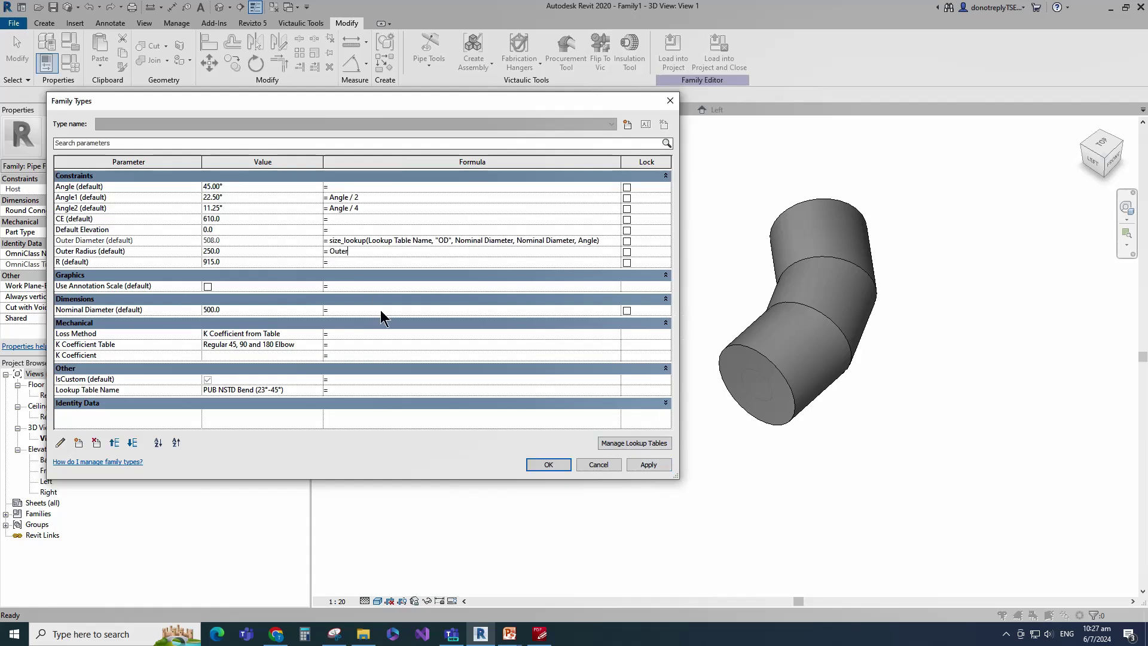
{"action": "type", "text": " Diameter/2"}
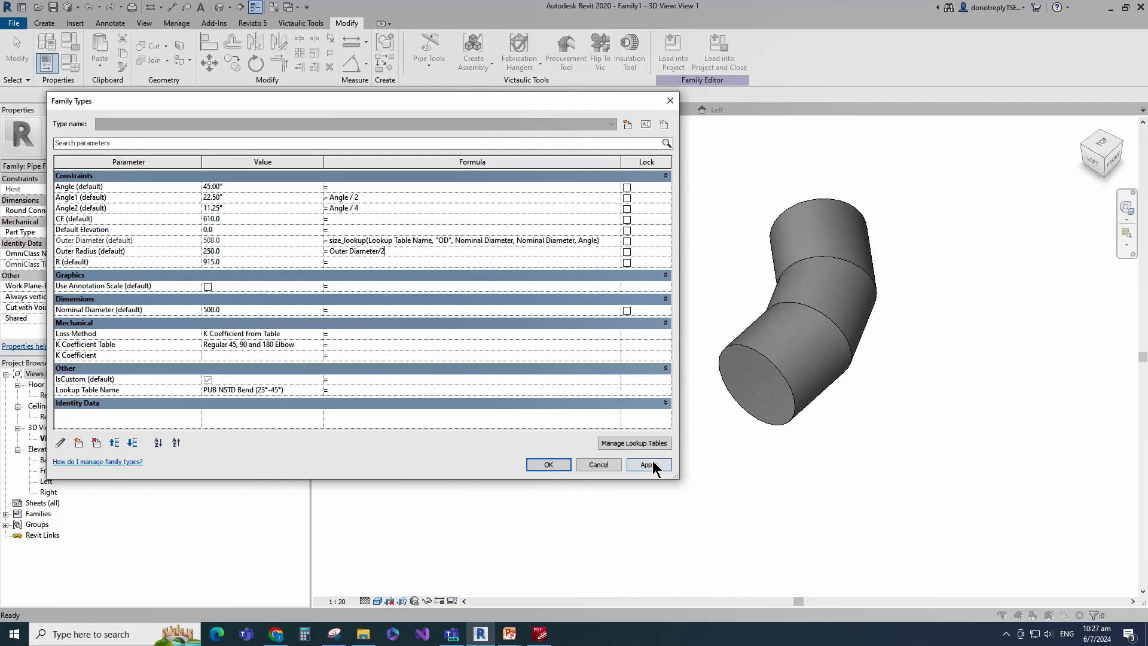
{"action": "left_click", "coordinate": [652, 466]}
Give CE the formula size_lookup(Lookup Table Name, "N", 0.5 * Nominal Diameter + 400 mm, Nominal Diameter, Angle) and apply it.
{"action": "left_click", "coordinate": [335, 263]}
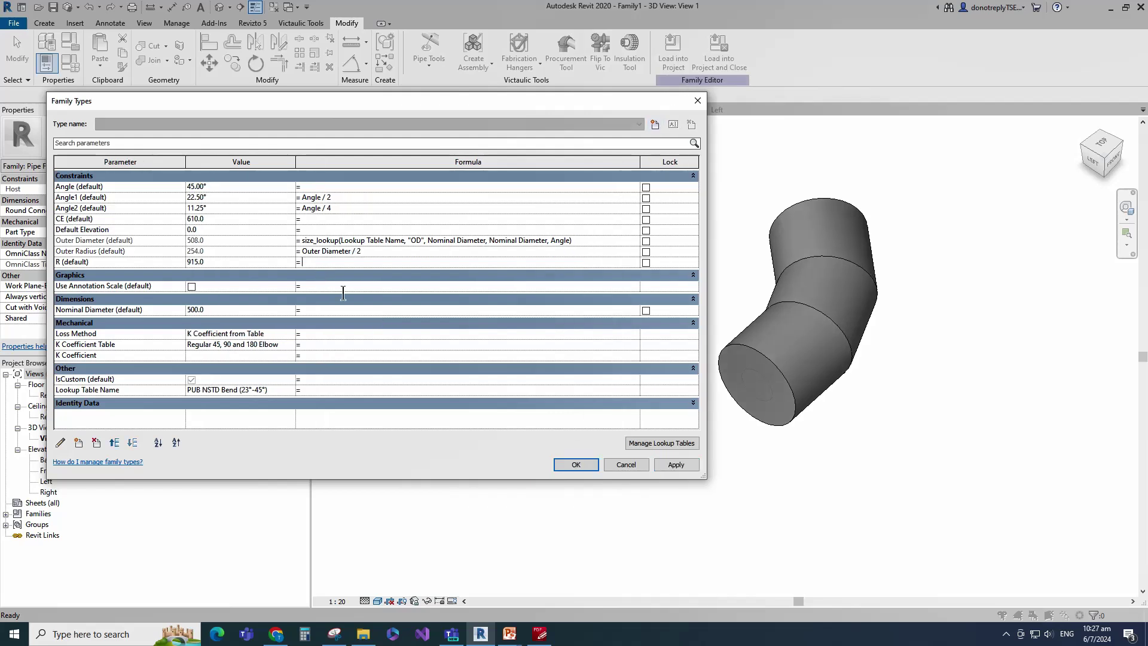
{"action": "type", "text": "size_lookup(Lookup Table Name, \"N\", 0.5 * Nominal Diameter + 400 mm, Nominal Diameter, Angle)"}
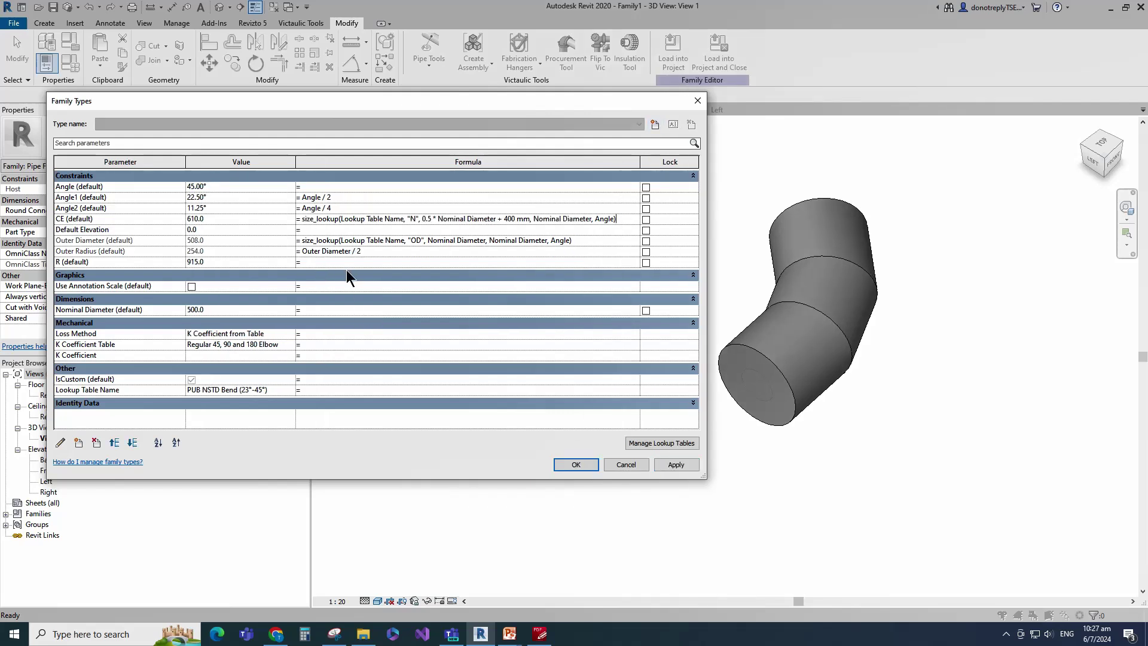
{"action": "left_click", "coordinate": [675, 466]}
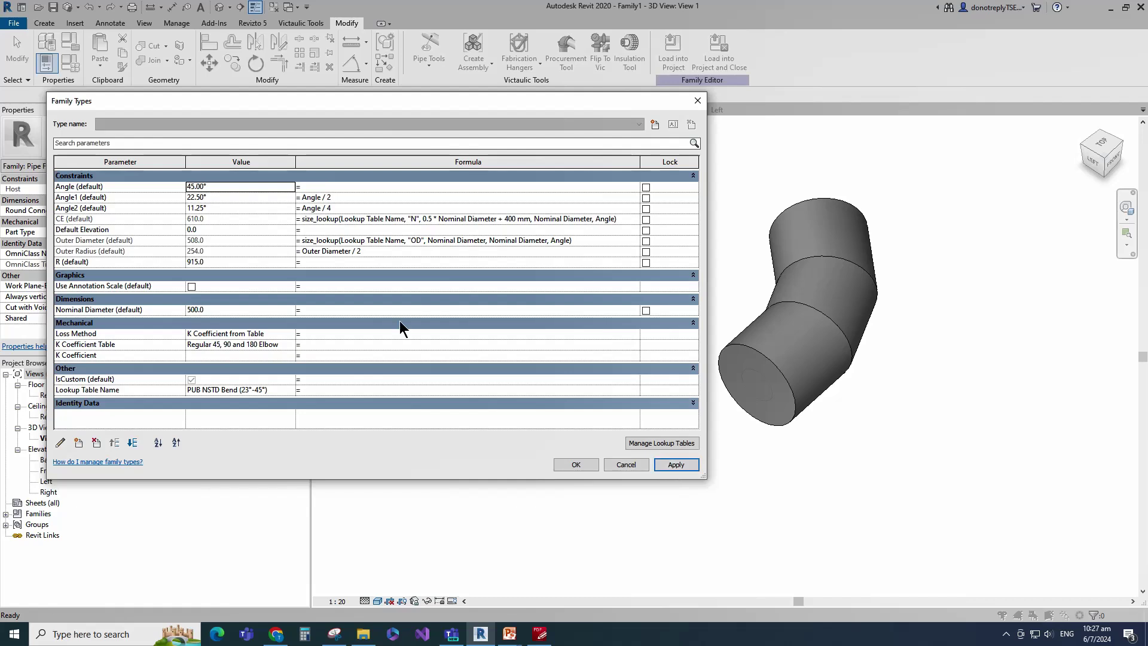
Give R the formula size_lookup(Lookup Table Name, "R", 1.5 * Nominal Diameter, Nominal Diameter, Angle) and apply it.
{"action": "left_click", "coordinate": [317, 263]}
{"action": "type", "text": "size_lookup(Lookup Table Name, \"R\", 1.5 * Nominal Diameter, Nominal Diameter, Angle)"}
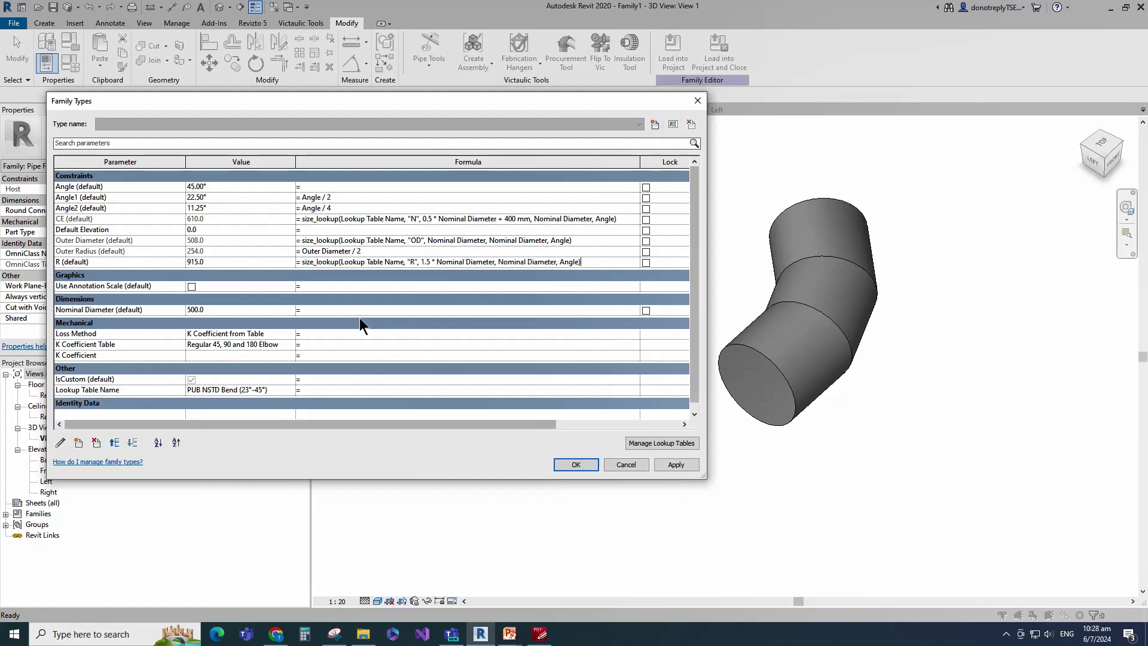
{"action": "left_click", "coordinate": [677, 465]}
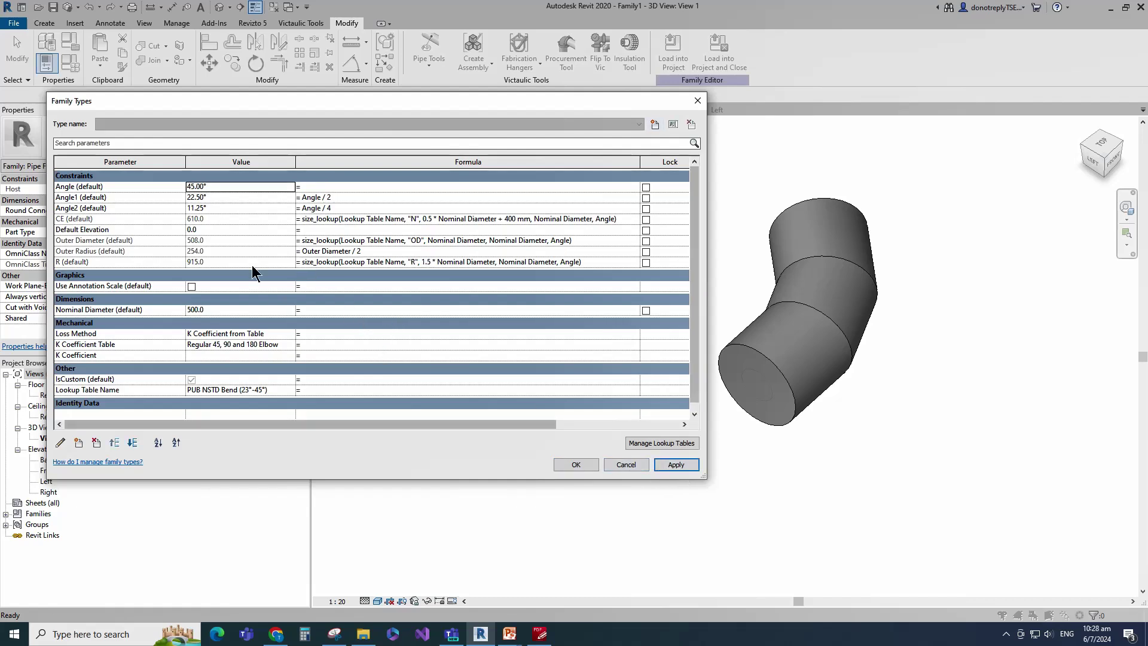
Reorder the Constraints parameters so Default Elevation comes below R, and narrow the family types window.
{"action": "left_click", "coordinate": [92, 229]}
{"action": "left_click", "coordinate": [132, 442]}
{"action": "left_click", "coordinate": [132, 443]}
{"action": "left_click", "coordinate": [132, 443]}
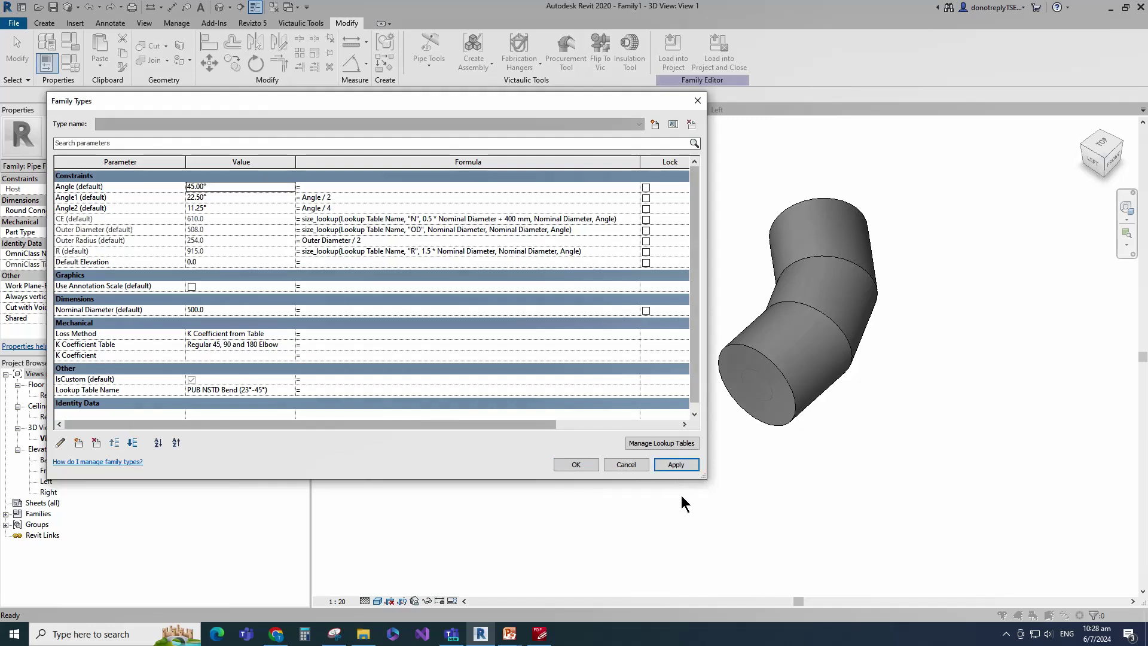
{"action": "left_click_drag", "start_coordinate": [707, 436], "coordinate": [638, 435]}
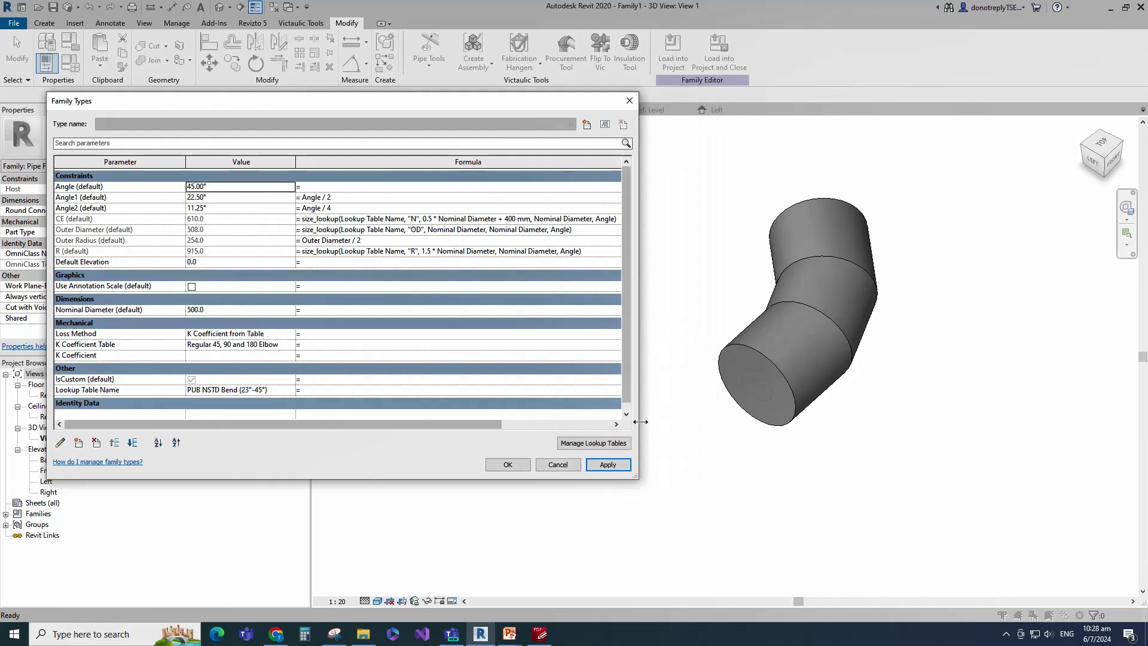
Test how the elbow resizes with Nominal Diameter values of 700 and 1200.
{"action": "left_click", "coordinate": [196, 310]}
{"action": "type", "text": "700"}
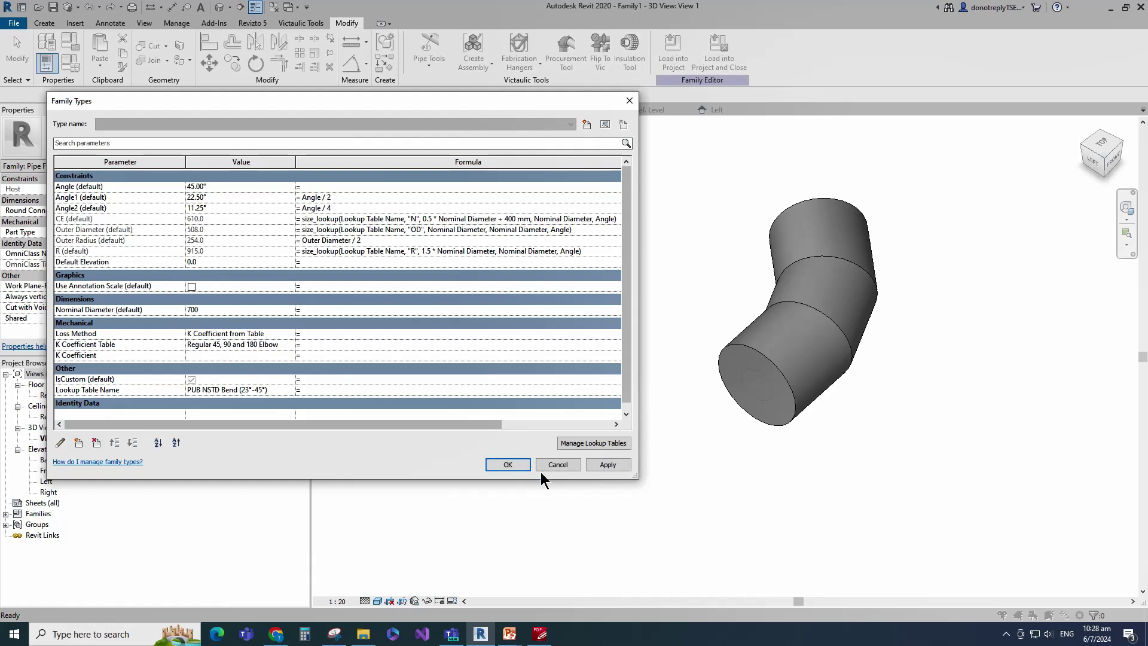
{"action": "left_click", "coordinate": [606, 466]}
{"action": "left_click", "coordinate": [202, 311]}
{"action": "type", "text": "1200"}
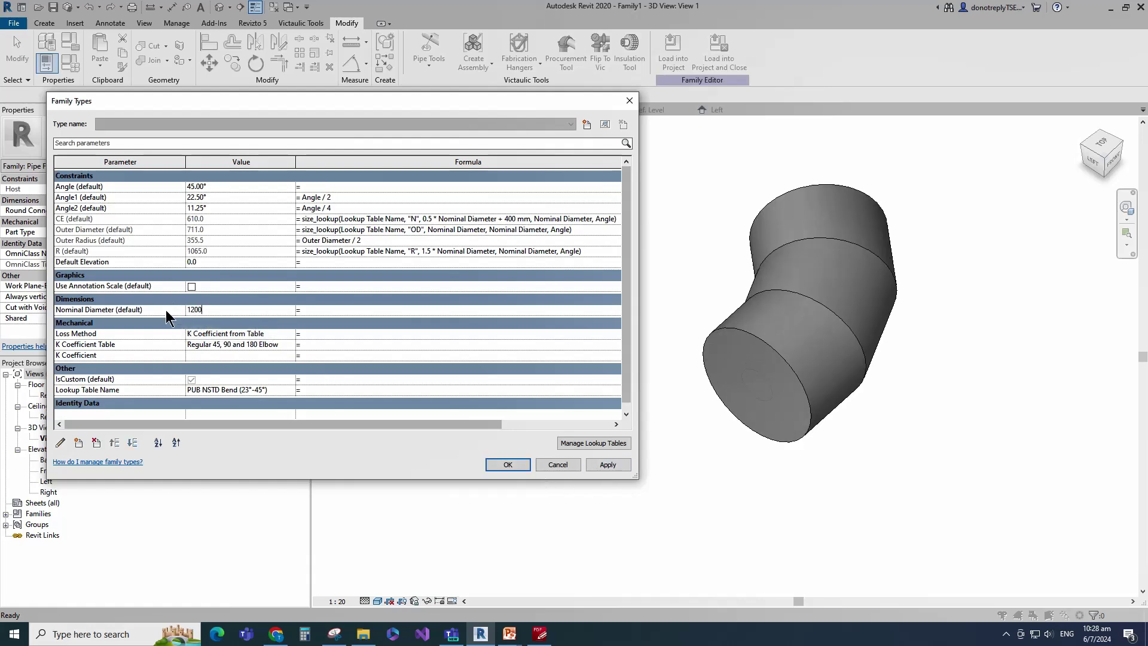
{"action": "left_click", "coordinate": [607, 465]}
Set Nominal Diameter to 500 and accept the family types.
{"action": "left_click", "coordinate": [198, 310]}
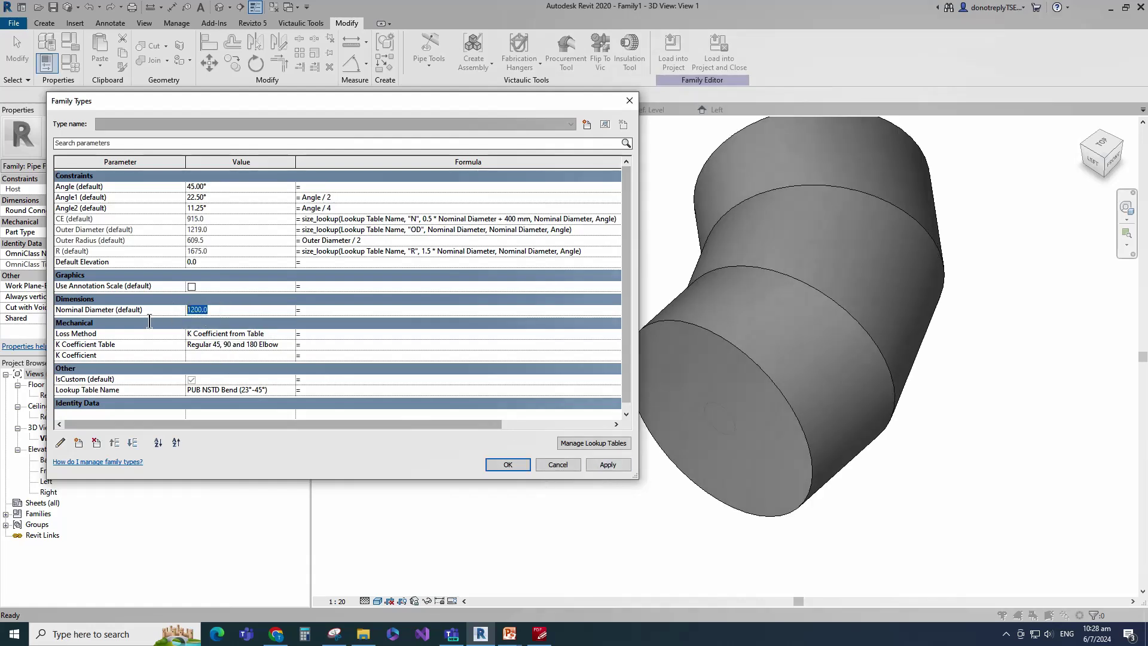
{"action": "type", "text": "500"}
{"action": "left_click", "coordinate": [608, 466]}
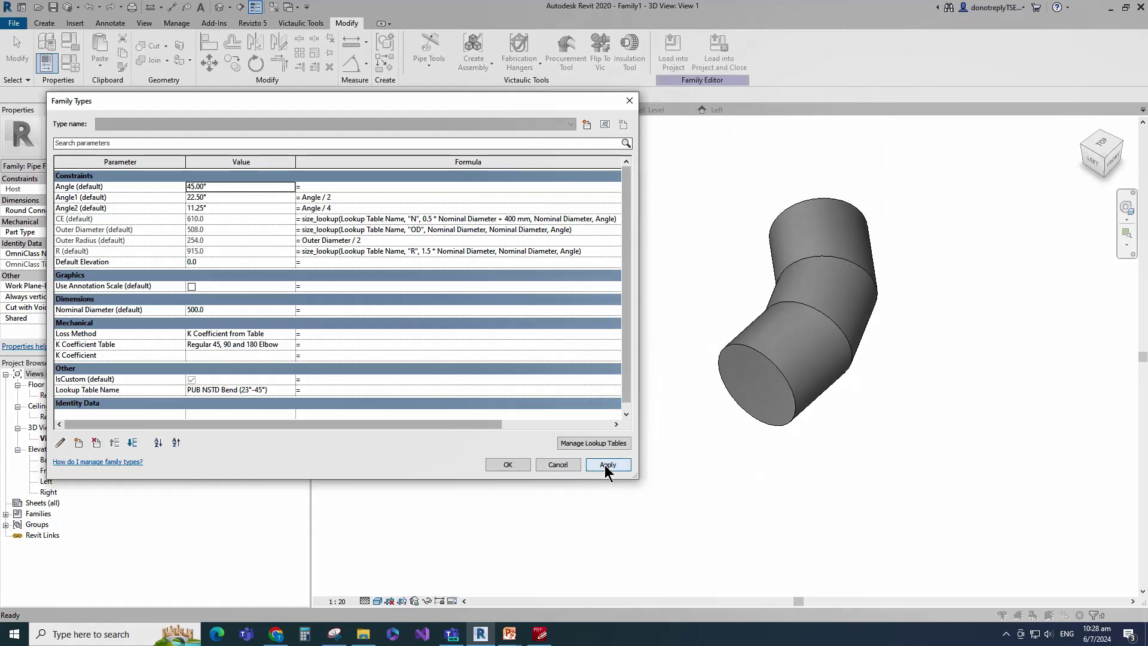
{"action": "left_click", "coordinate": [508, 465]}
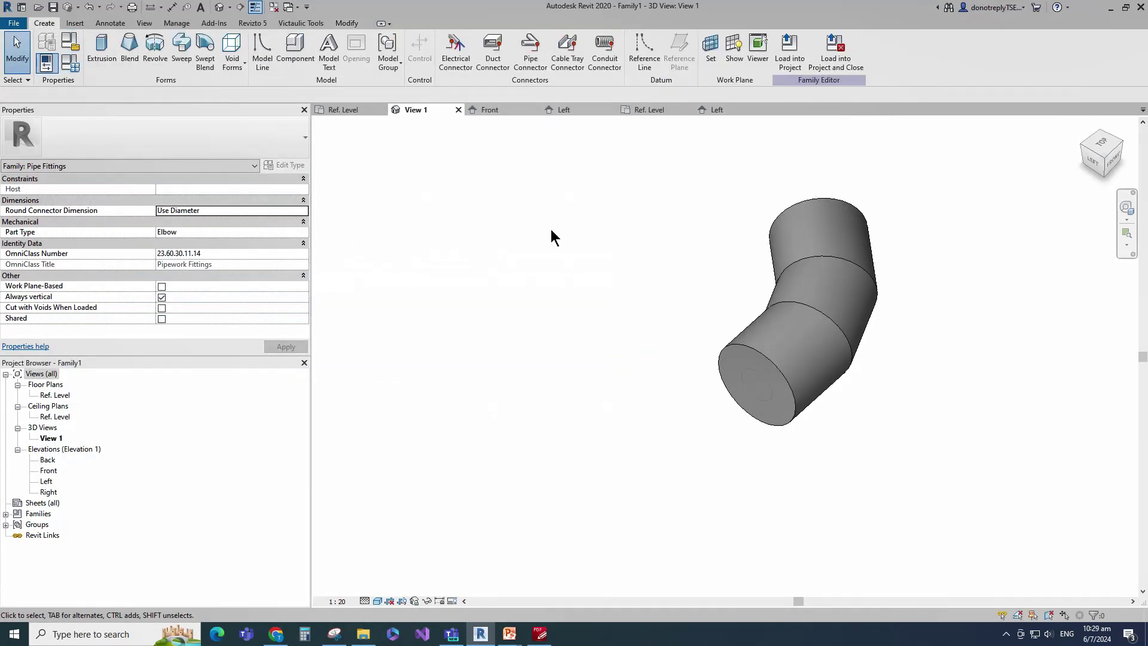
Place a pipe connector on each of the elbow's two end faces.
{"action": "left_click", "coordinate": [531, 50]}
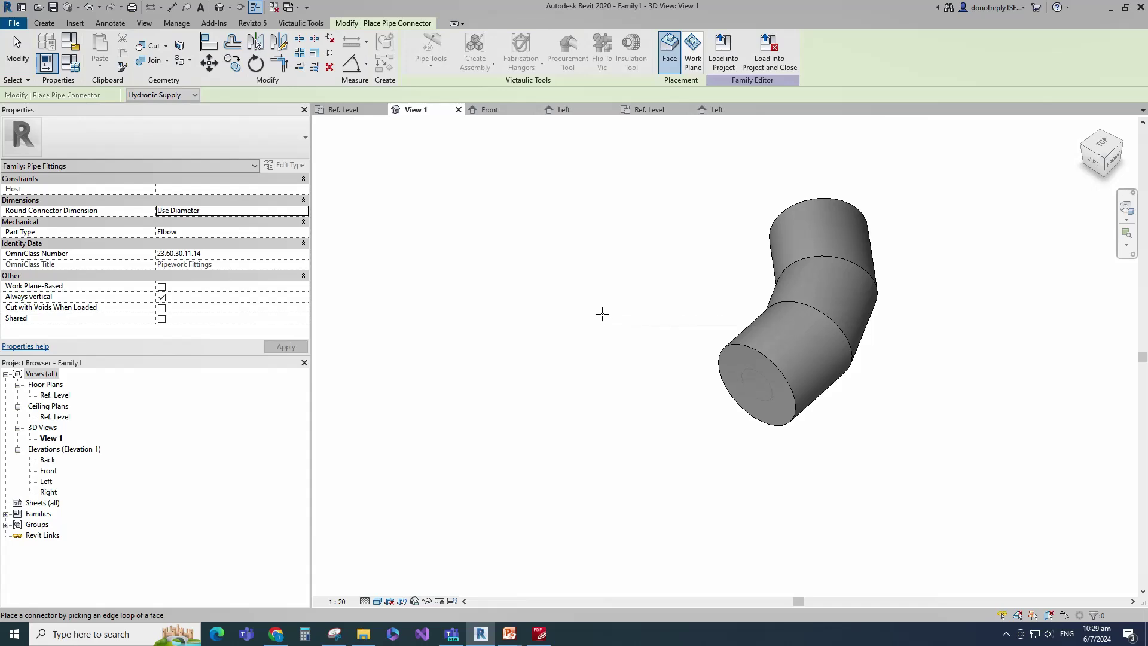
{"action": "left_click", "coordinate": [757, 384]}
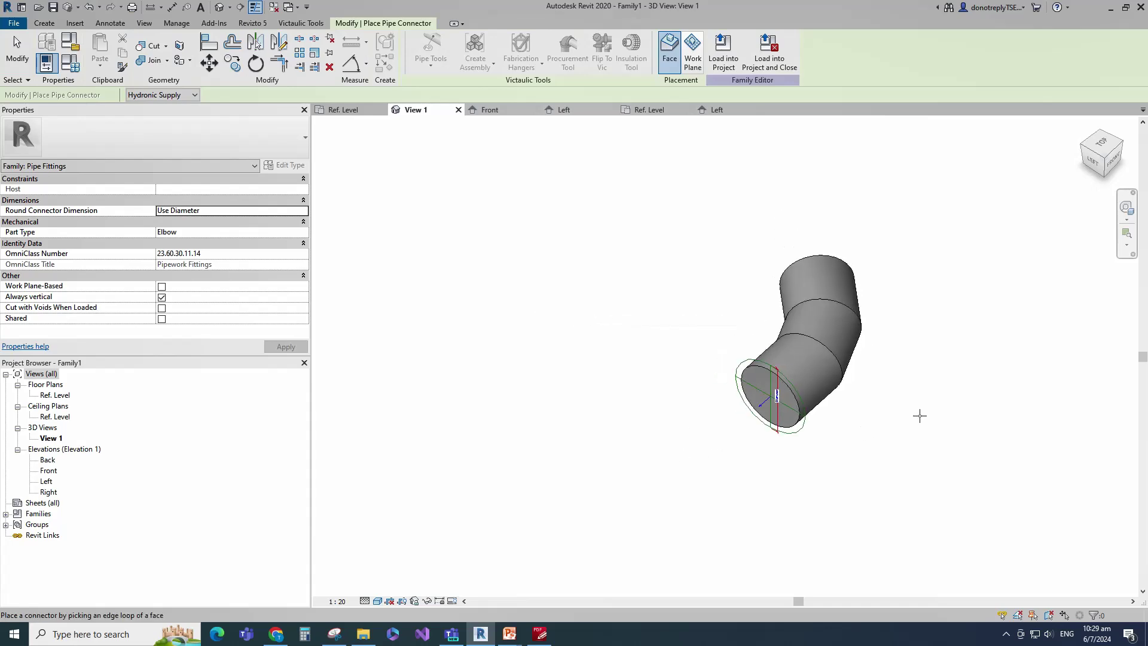
{"action": "middle_click_drag", "start_coordinate": [920, 415], "coordinate": [859, 447], "text": "shift"}
{"action": "left_click", "coordinate": [859, 446]}
{"action": "key", "text": "Escape"}
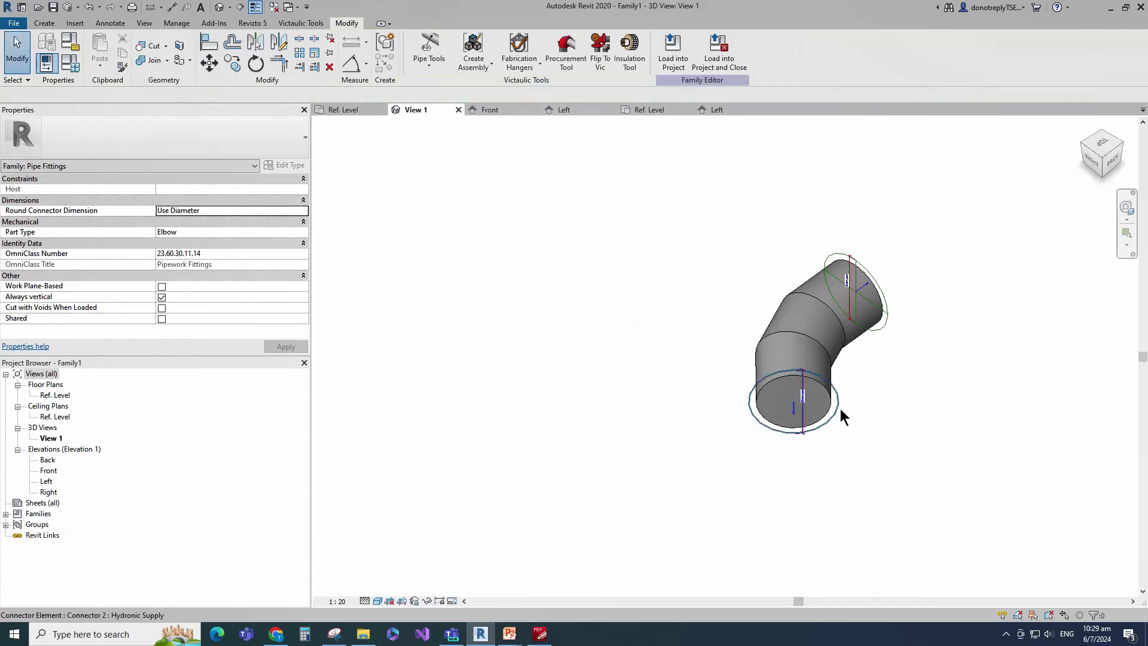
Select both pipe connectors and associate their Diameter with the Nominal Diameter parameter.
{"action": "left_click", "coordinate": [840, 413]}
{"action": "left_click", "coordinate": [882, 326], "text": "ctrl"}
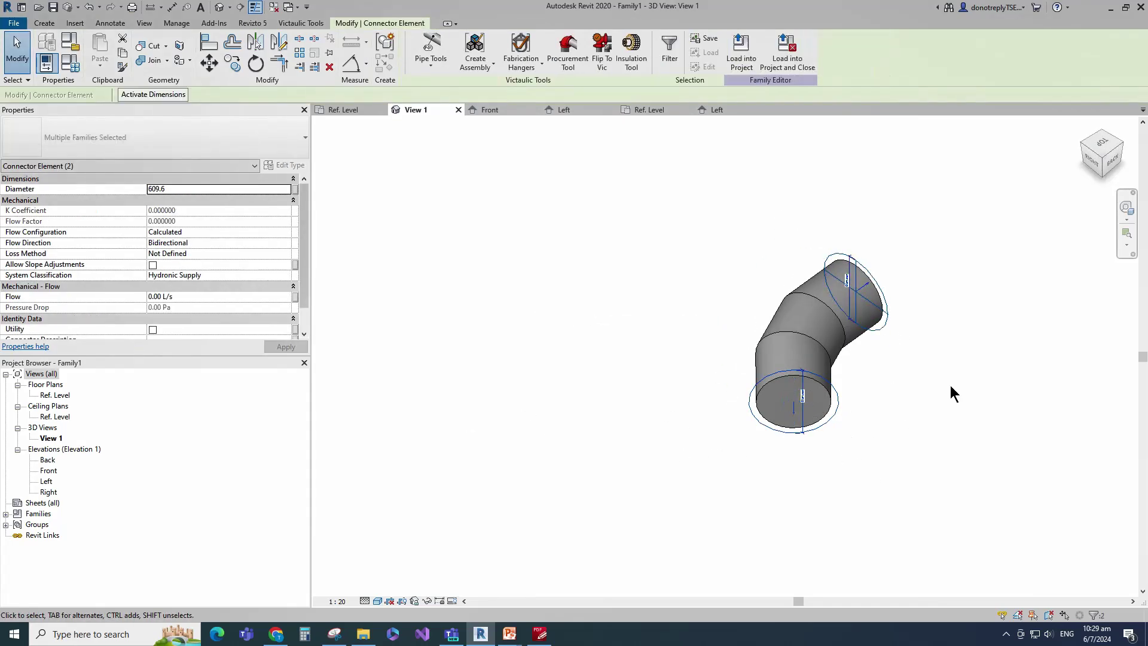
{"action": "left_click", "coordinate": [295, 189]}
{"action": "left_click", "coordinate": [382, 309]}
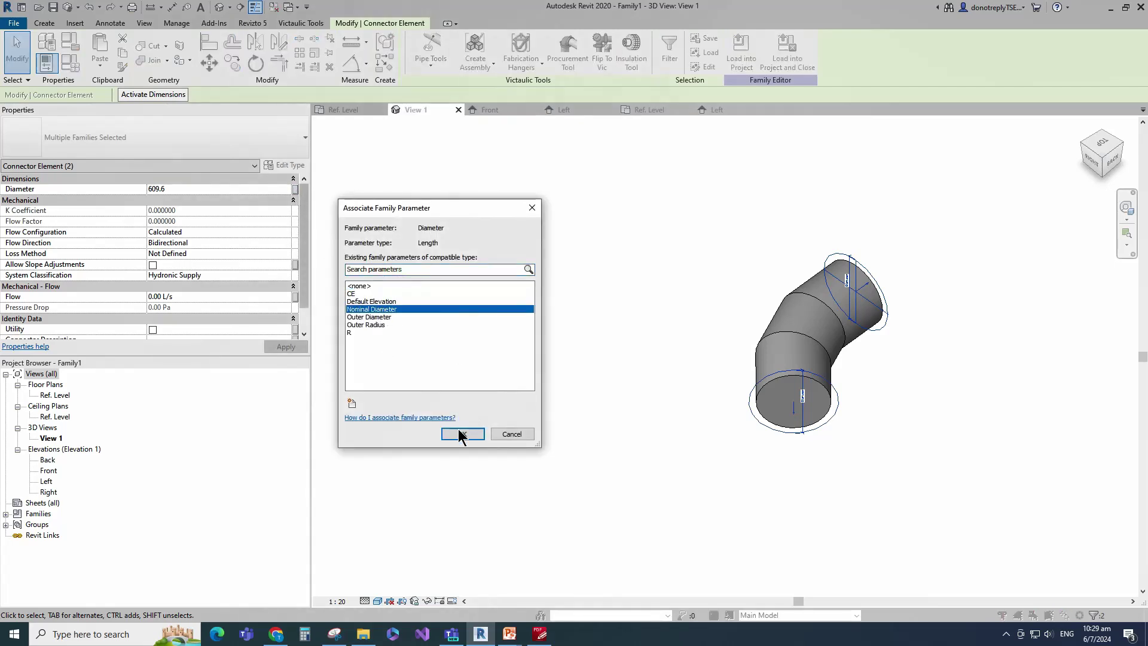
{"action": "left_click", "coordinate": [462, 435]}
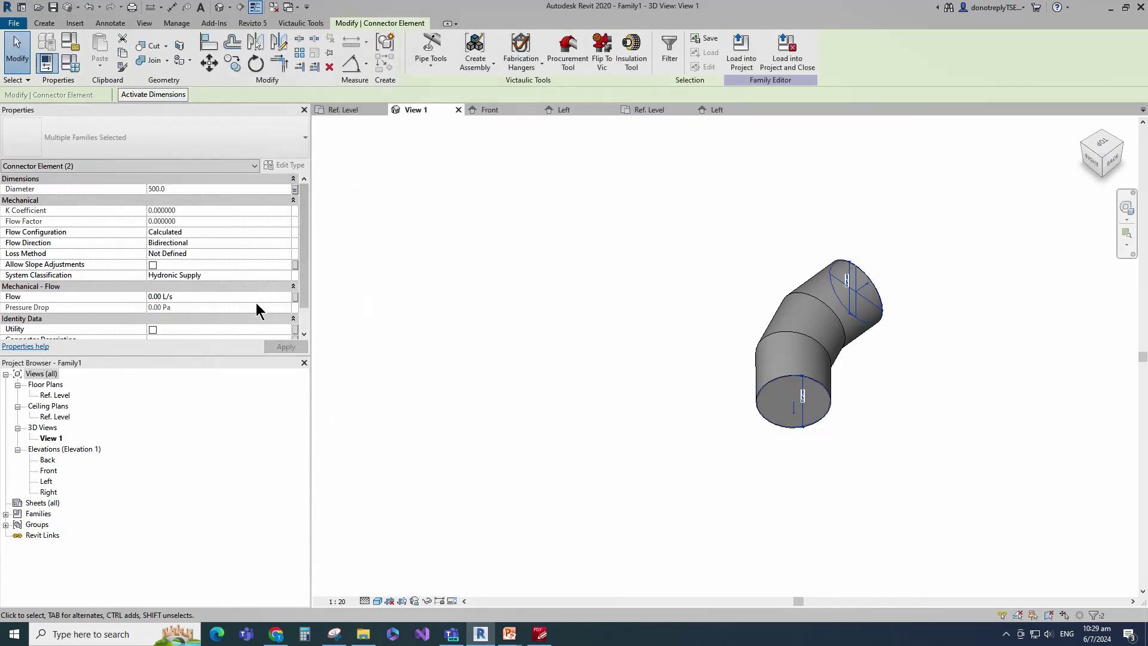
Change the System Classification of both connectors to Fitting.
{"action": "left_click", "coordinate": [283, 274]}
{"action": "left_click", "coordinate": [286, 275]}
{"action": "left_click", "coordinate": [166, 323]}
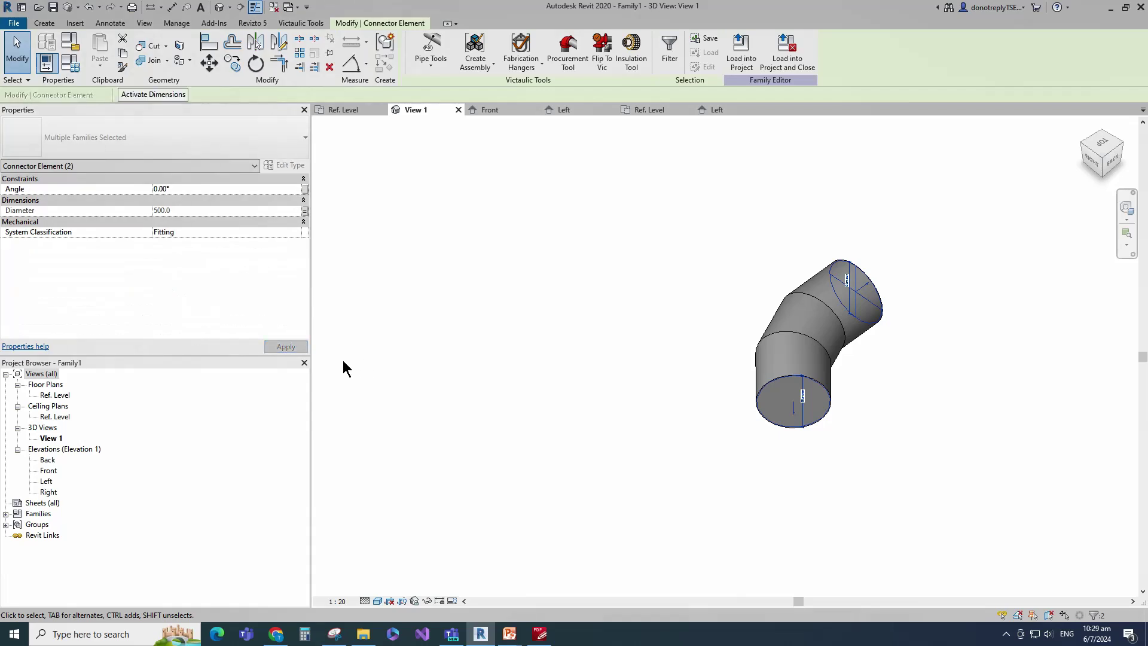
Associate the Angle property of both connectors with the family's Angle parameter, and clear the selection.
{"action": "left_click", "coordinate": [305, 191]}
{"action": "left_click", "coordinate": [357, 294]}
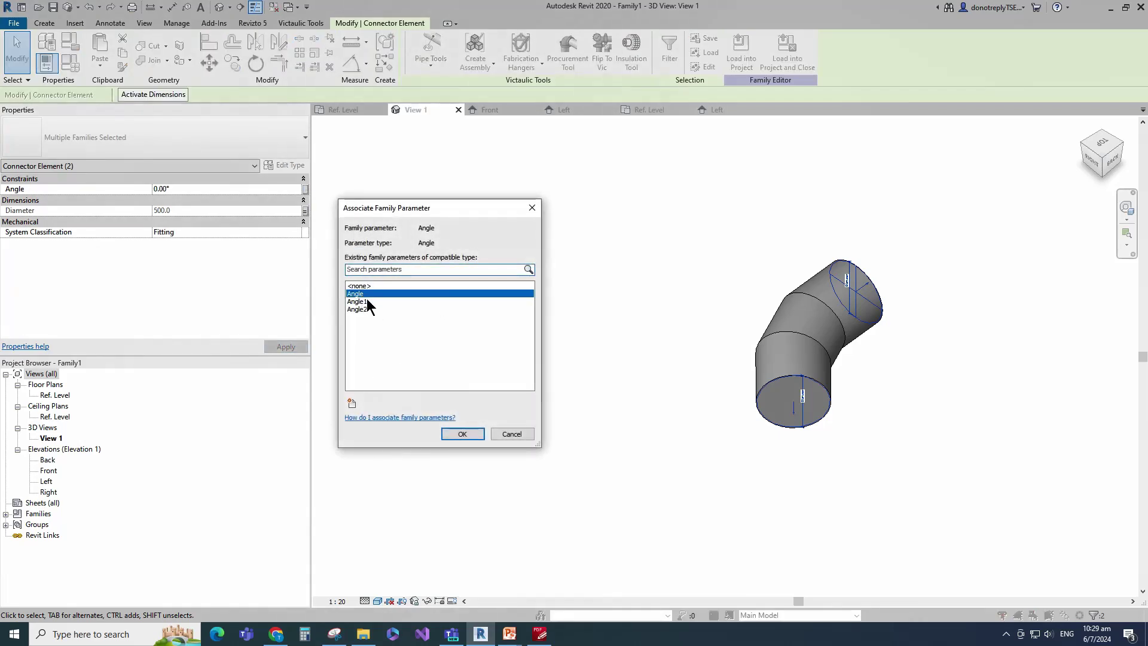
{"action": "left_click", "coordinate": [461, 434]}
{"action": "left_click", "coordinate": [640, 435]}
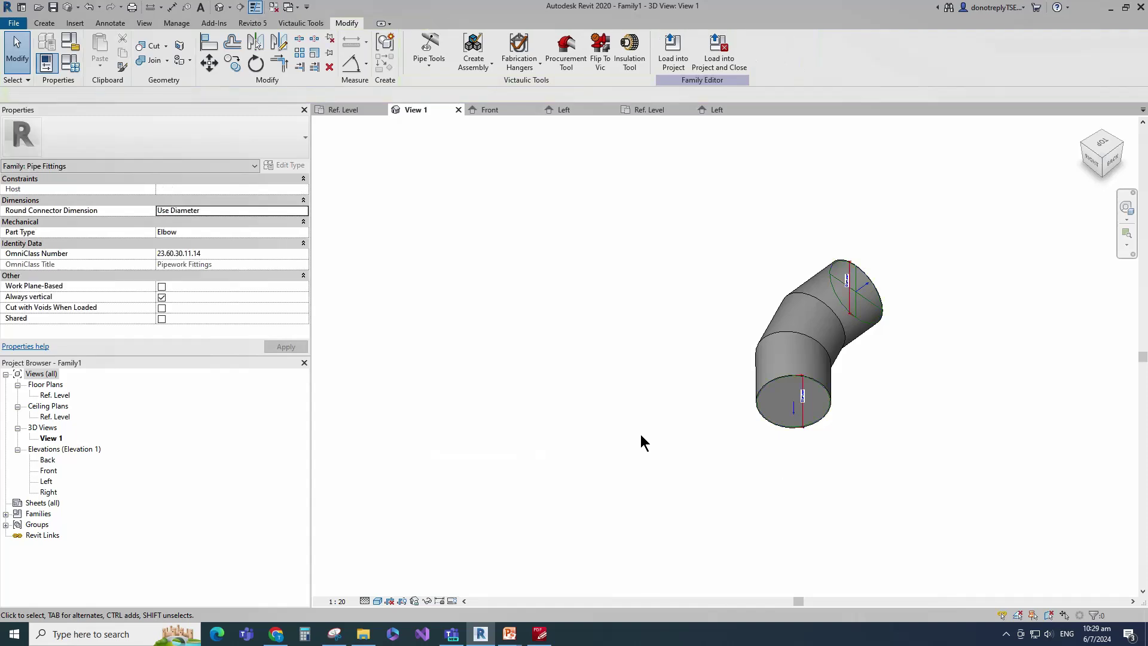
Save the family as "Non-Standard Bend (23°-45°)" and load it into the Piping_Pratical_1.rvt project.
{"action": "middle_click_drag", "start_coordinate": [641, 436], "coordinate": [745, 251], "text": "shift"}
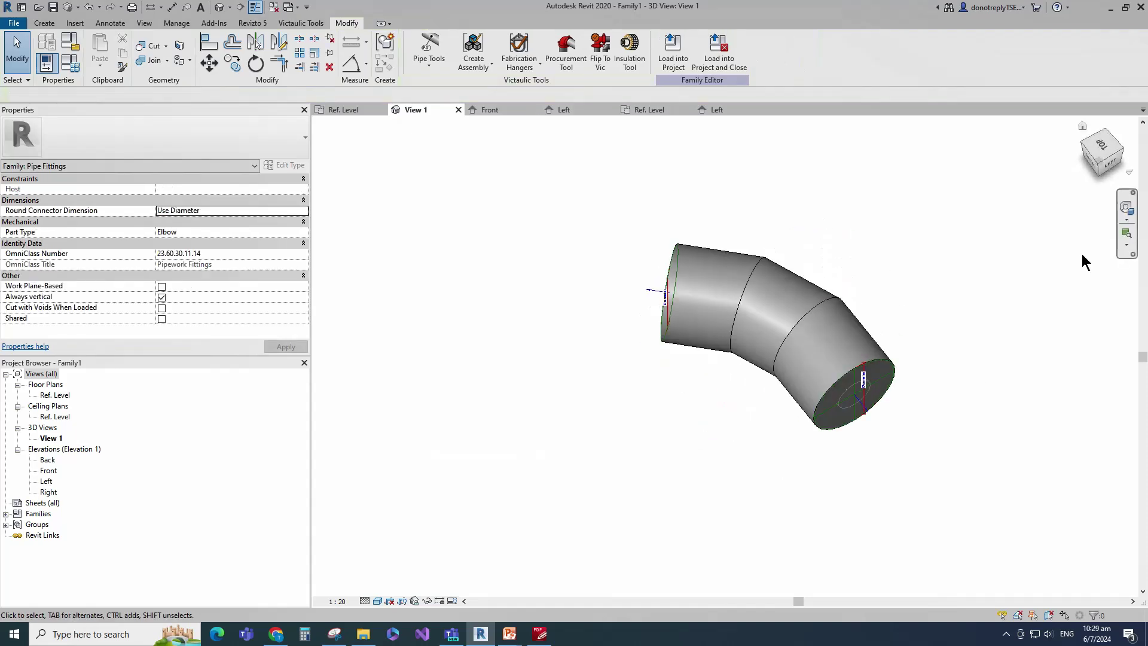
{"action": "left_click", "coordinate": [1102, 153]}
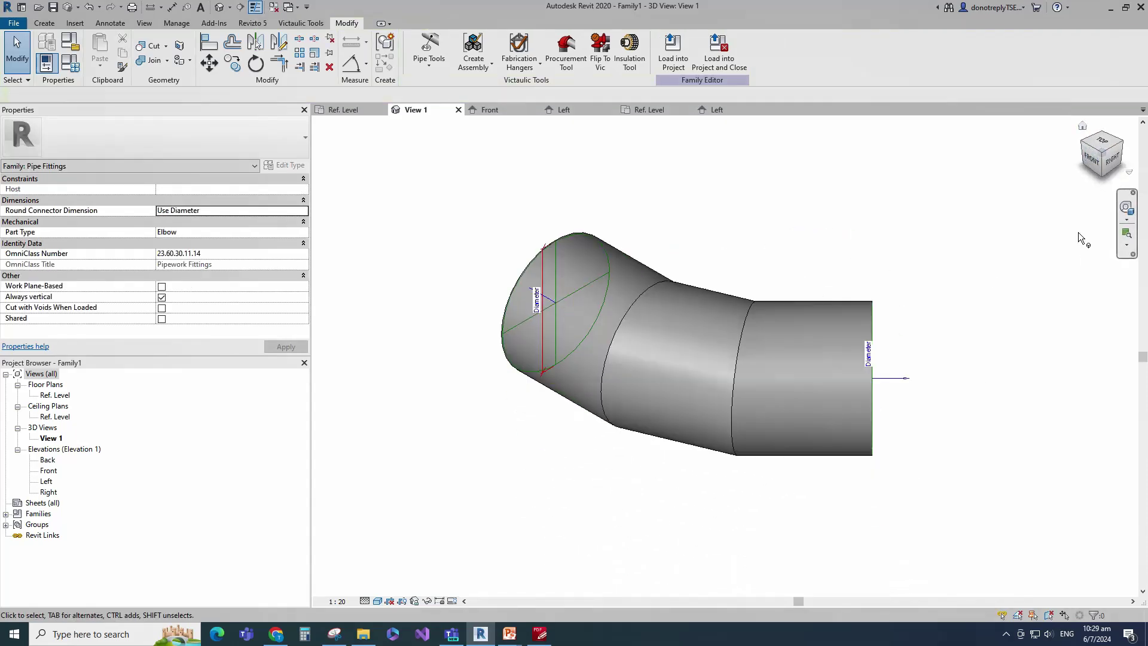
{"action": "left_click", "coordinate": [1122, 145]}
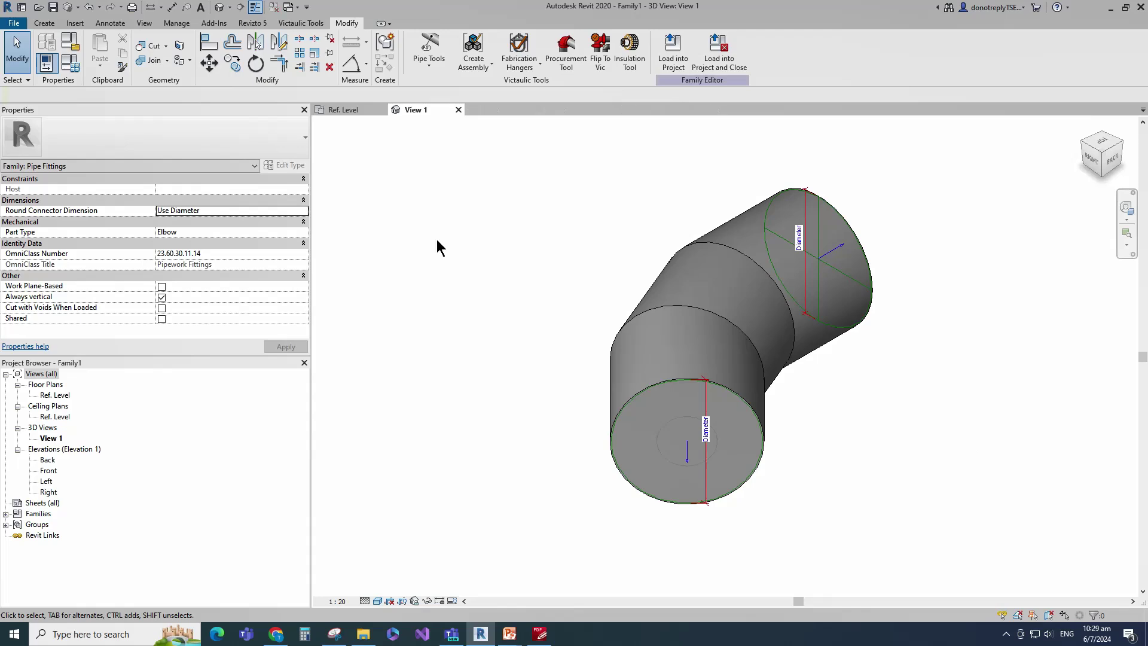
{"action": "left_click", "coordinate": [53, 7]}
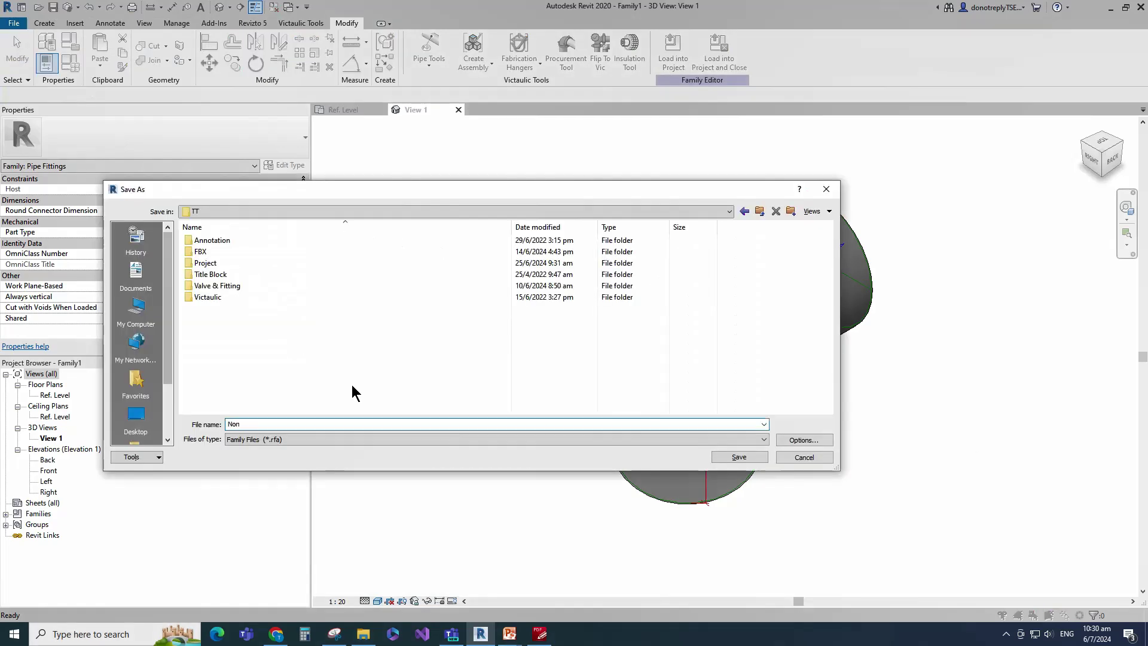
{"action": "type", "text": "-Standard Bend (23°-45°)"}
{"action": "key", "text": "Return"}
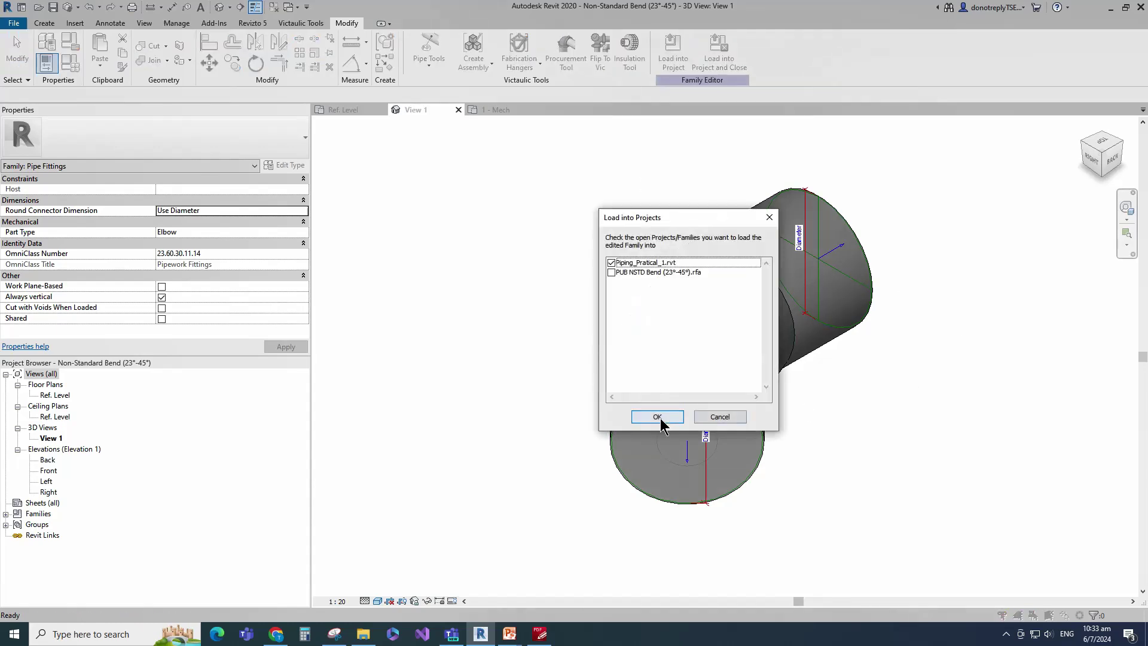
{"action": "left_click", "coordinate": [659, 418]}
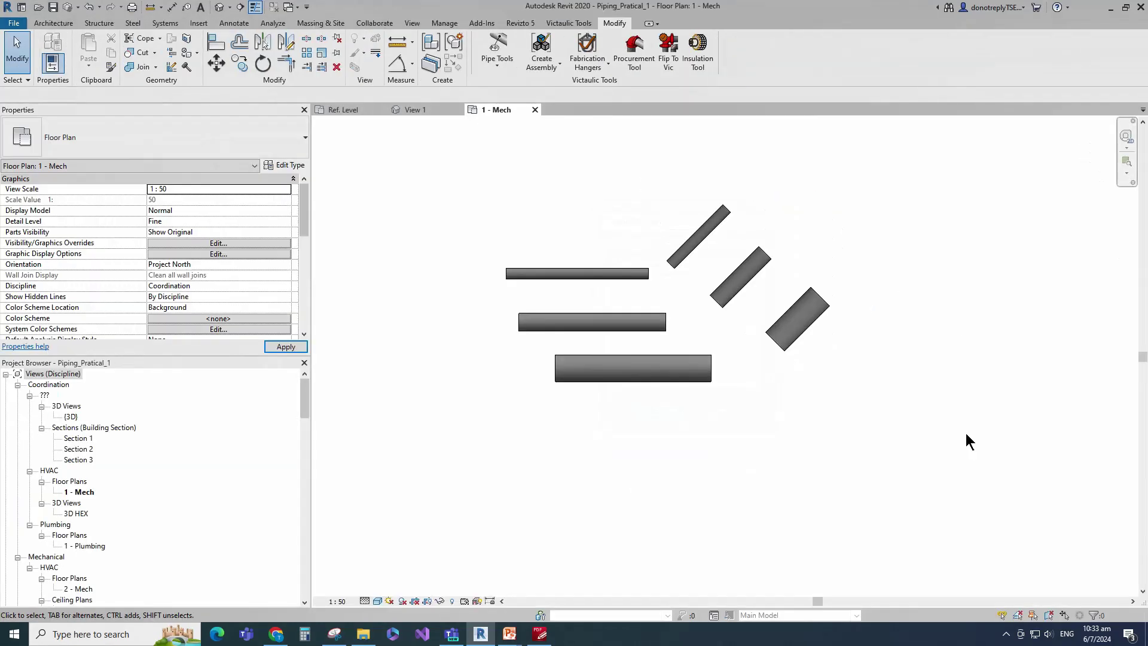
Set the elbow in the Chilled Water pipe type's routing preferences to Non-Standard Bend (23°-45°), and apply the type properties.
{"action": "left_click", "coordinate": [658, 375]}
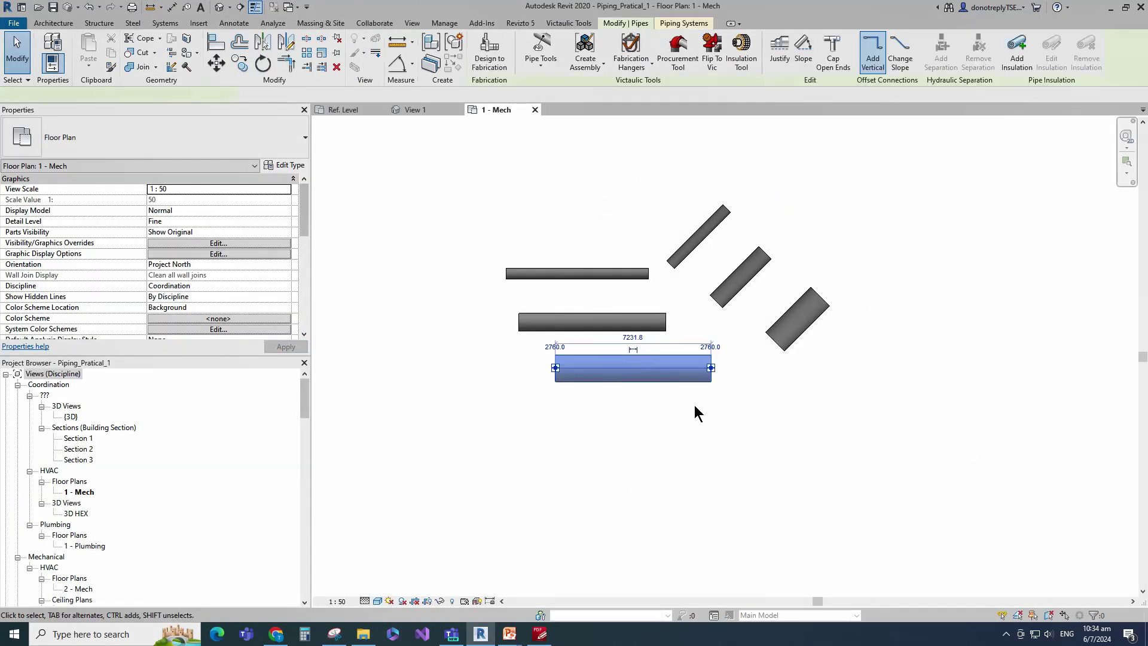
{"action": "left_click", "coordinate": [286, 165]}
{"action": "left_click", "coordinate": [469, 321]}
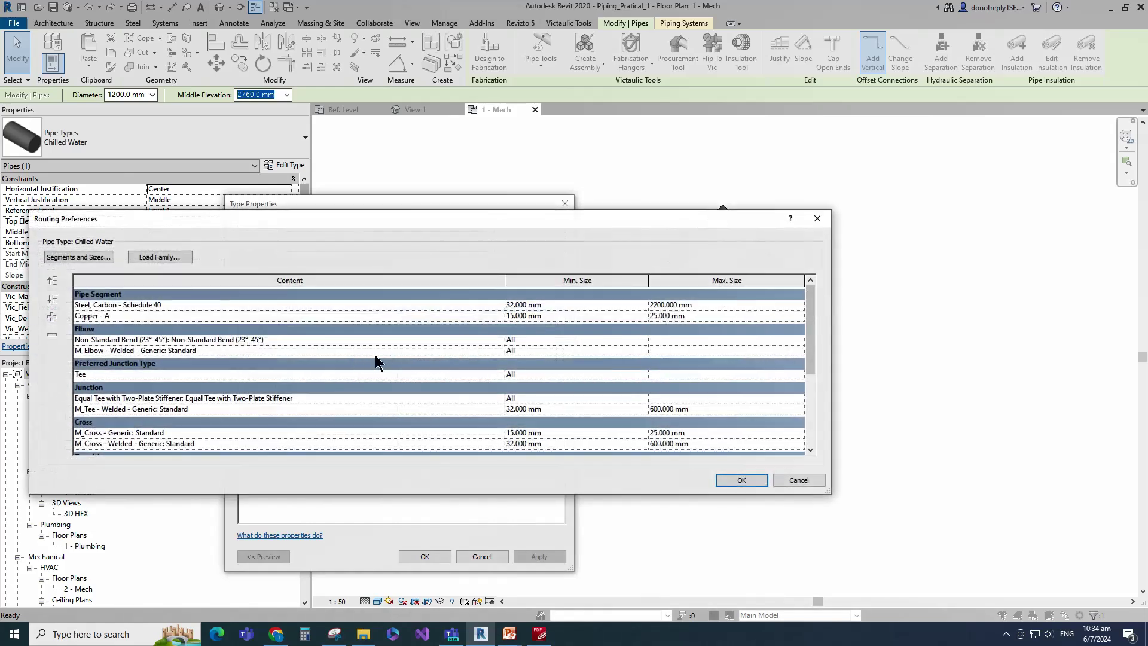
{"action": "left_click", "coordinate": [499, 341]}
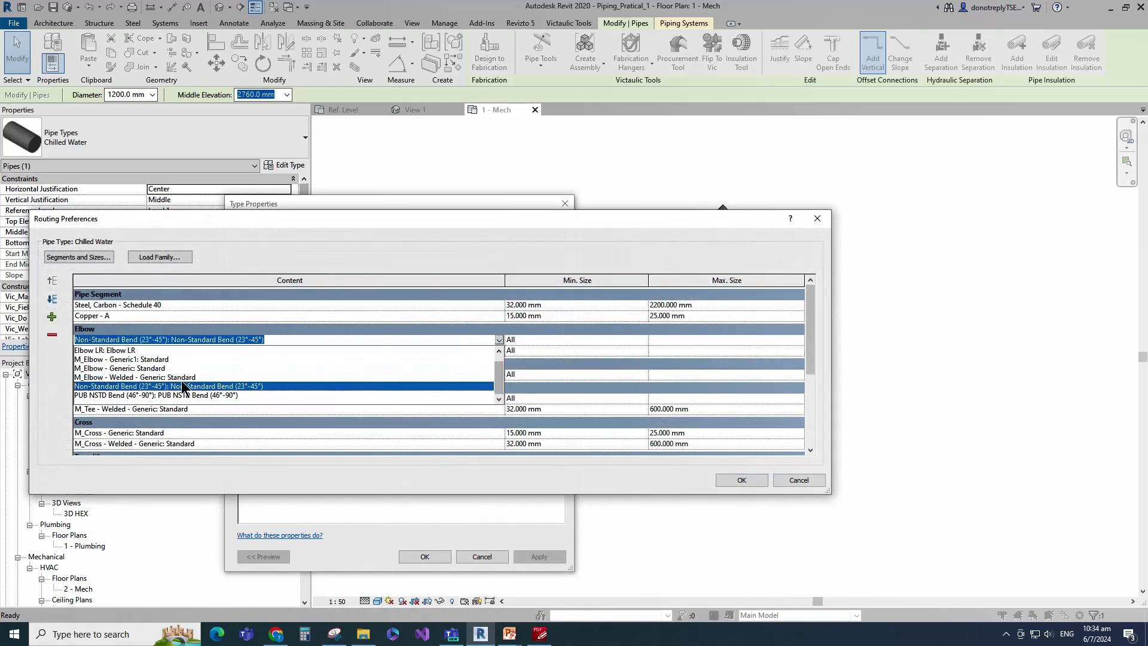
{"action": "left_click", "coordinate": [169, 387]}
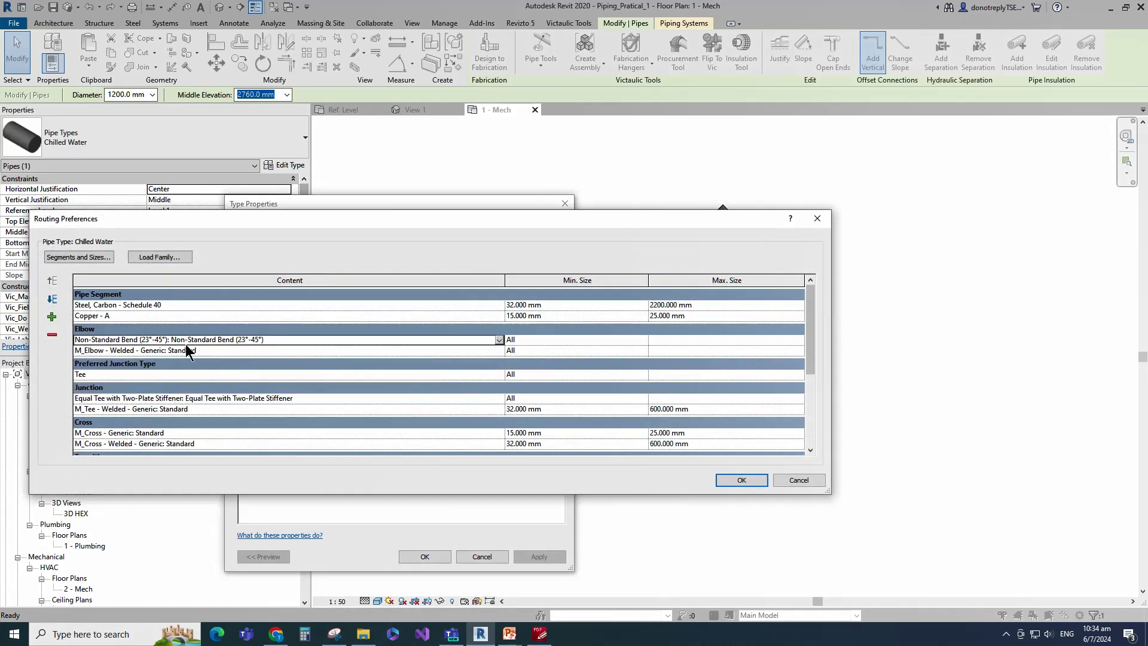
{"action": "left_click", "coordinate": [741, 480]}
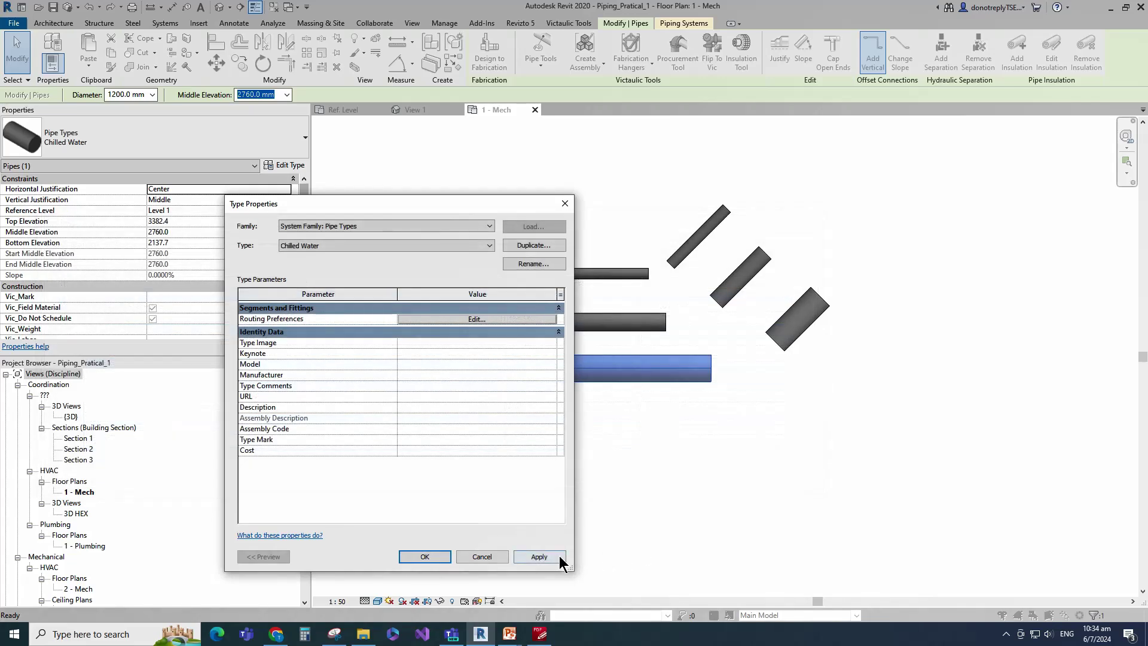
{"action": "left_click", "coordinate": [540, 556]}
{"action": "left_click", "coordinate": [424, 556]}
{"action": "left_click", "coordinate": [658, 519]}
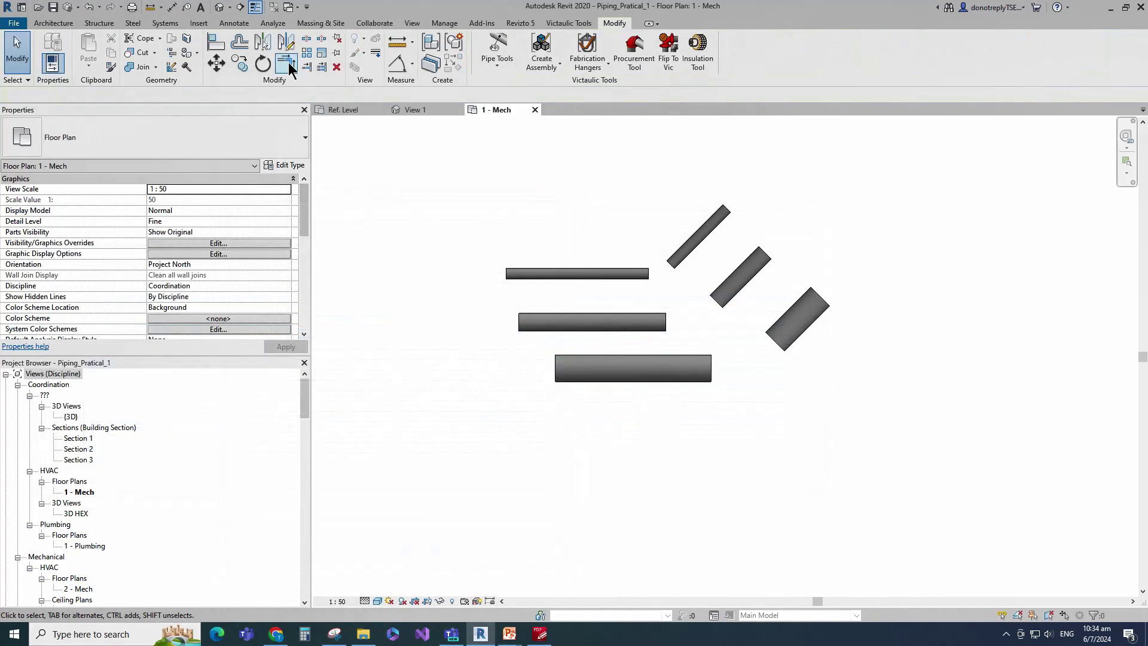
Trim/extend each of the three horizontal pipes to a corner with its matching angled pipe to create the elbows.
{"action": "left_click", "coordinate": [286, 63]}
{"action": "left_click", "coordinate": [646, 276]}
{"action": "left_click", "coordinate": [676, 260]}
{"action": "left_click", "coordinate": [646, 321]}
{"action": "left_click", "coordinate": [739, 278]}
{"action": "left_click", "coordinate": [688, 368]}
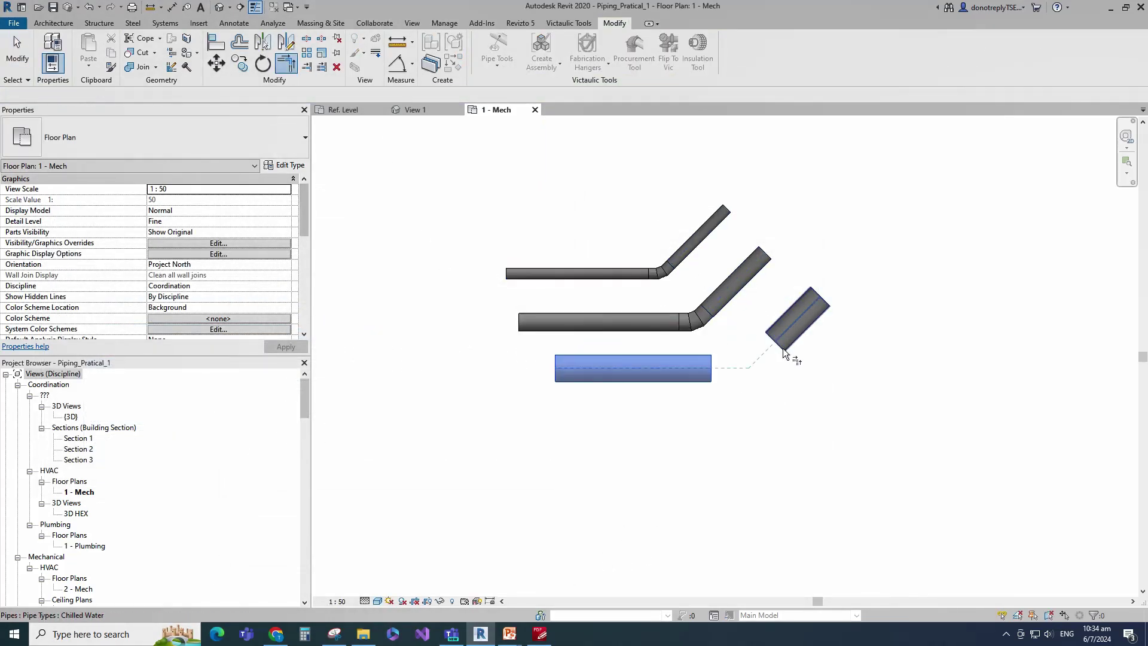
{"action": "left_click", "coordinate": [796, 323]}
{"action": "scroll", "coordinate": [802, 423], "scroll_direction": "down", "scroll_amount": 1}
{"action": "key", "text": "Escape"}
Draw a similar 500 mm pipe from the free end of the smallest horizontal pipe, angled upward at about 160°.
{"action": "left_click", "coordinate": [604, 292]}
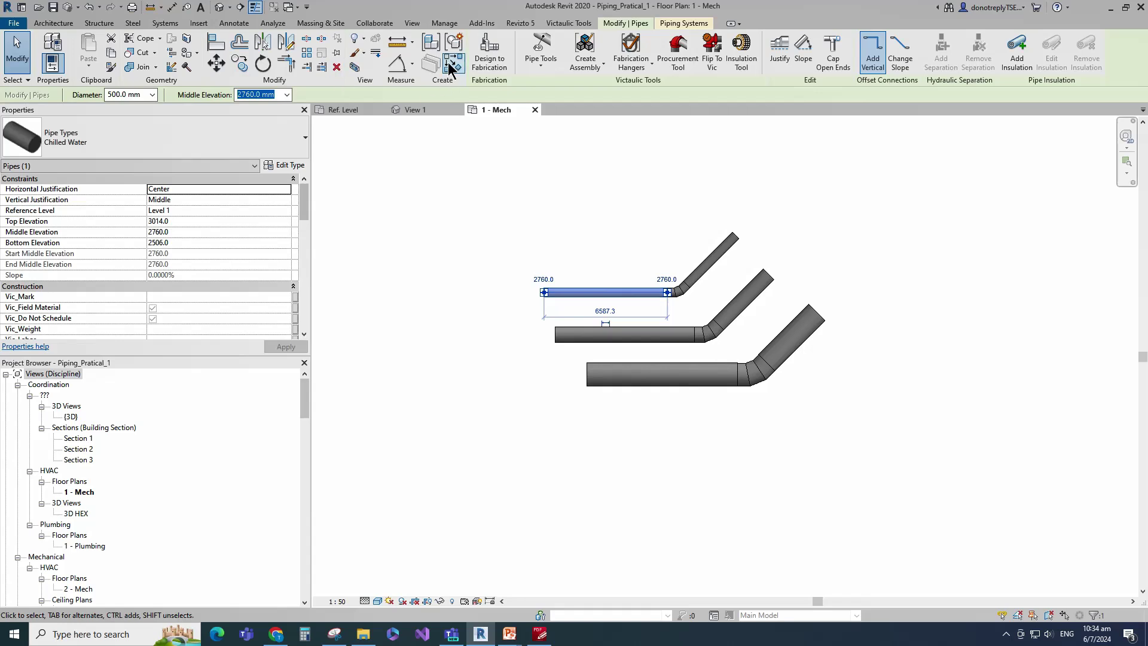
{"action": "left_click", "coordinate": [454, 63]}
{"action": "left_click", "coordinate": [543, 292]}
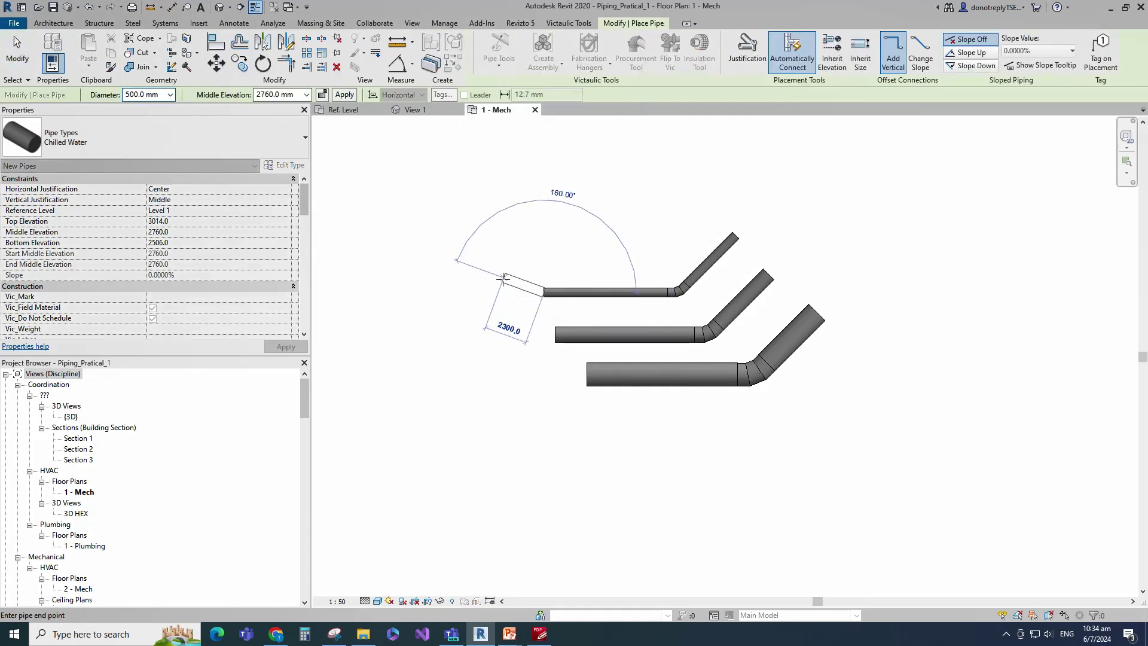
{"action": "left_click", "coordinate": [494, 276]}
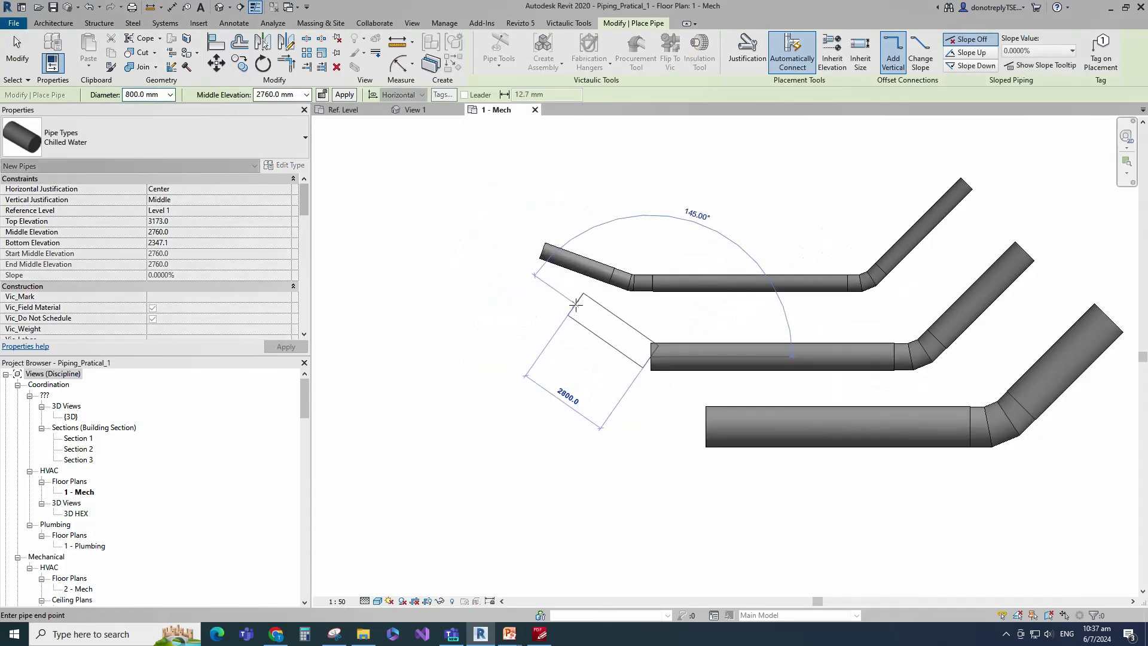
Draw an 800 mm pipe about 3200 mm long from the middle horizontal pipe's free end, angled at 147°.
{"action": "scroll", "coordinate": [575, 305], "scroll_direction": "up", "scroll_amount": 1}
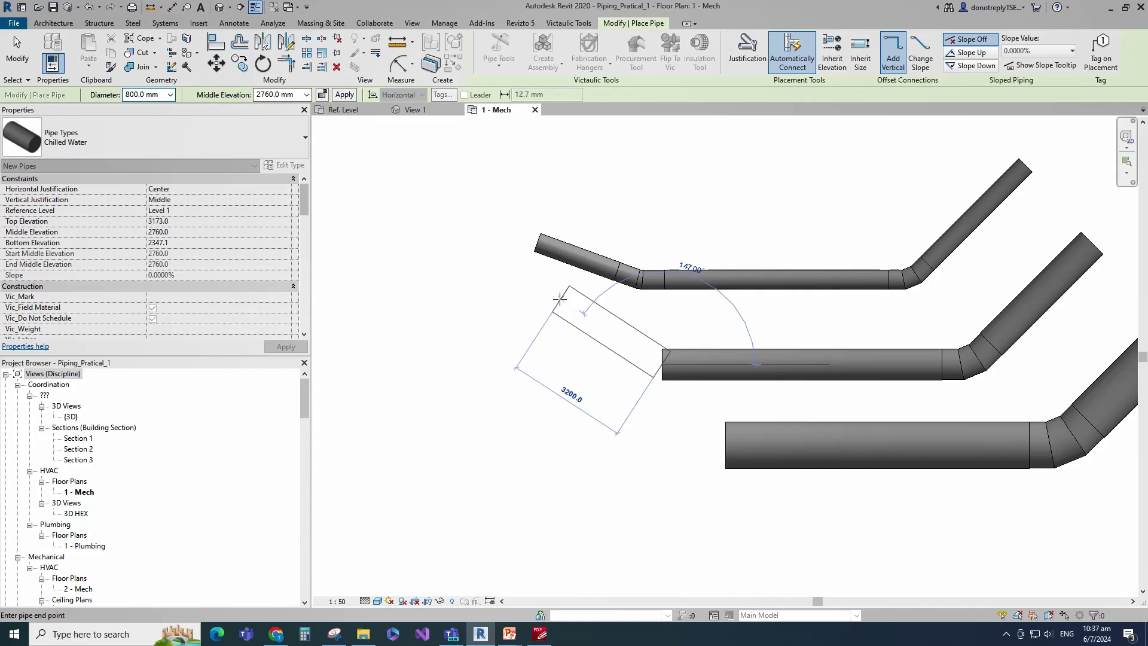
{"action": "left_click", "coordinate": [561, 299]}
{"action": "key", "text": "Escape"}
Draw a 1200 mm pipe about 5600 mm long from the largest horizontal pipe's free end at 147°, parallel to the 800 mm branch.
{"action": "left_click", "coordinate": [726, 445]}
{"action": "scroll", "coordinate": [628, 412], "scroll_direction": "down", "scroll_amount": 2}
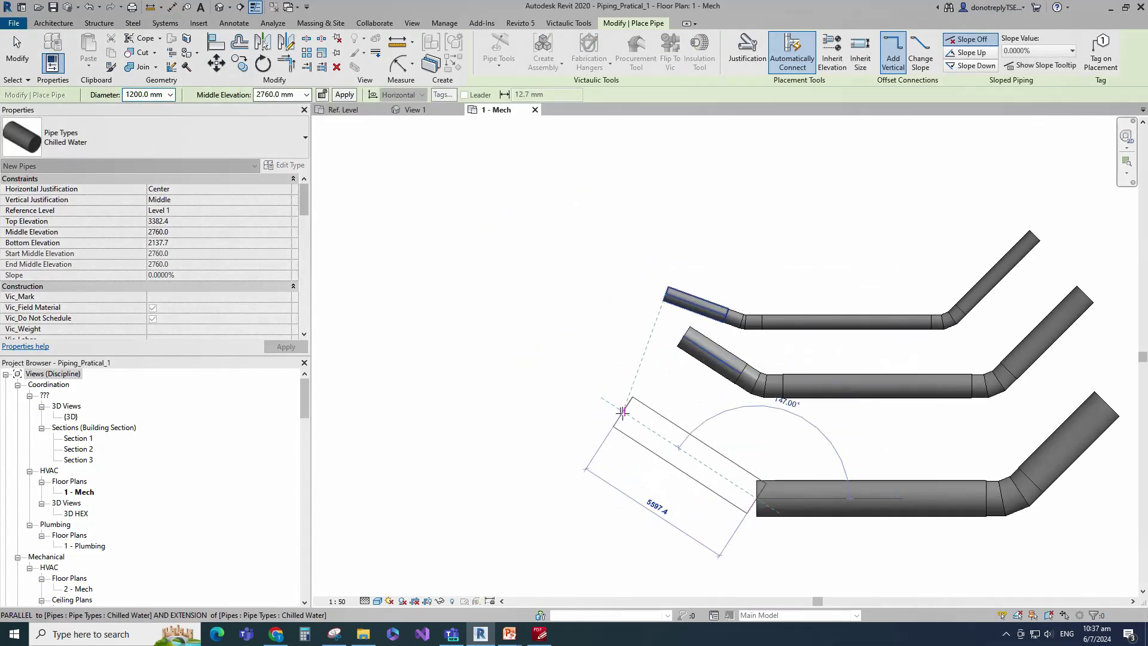
{"action": "left_click", "coordinate": [623, 408]}
{"action": "key", "text": "Escape"}
{"action": "key", "text": "Escape"}
{"action": "scroll", "coordinate": [597, 376], "scroll_direction": "up", "scroll_amount": 1}
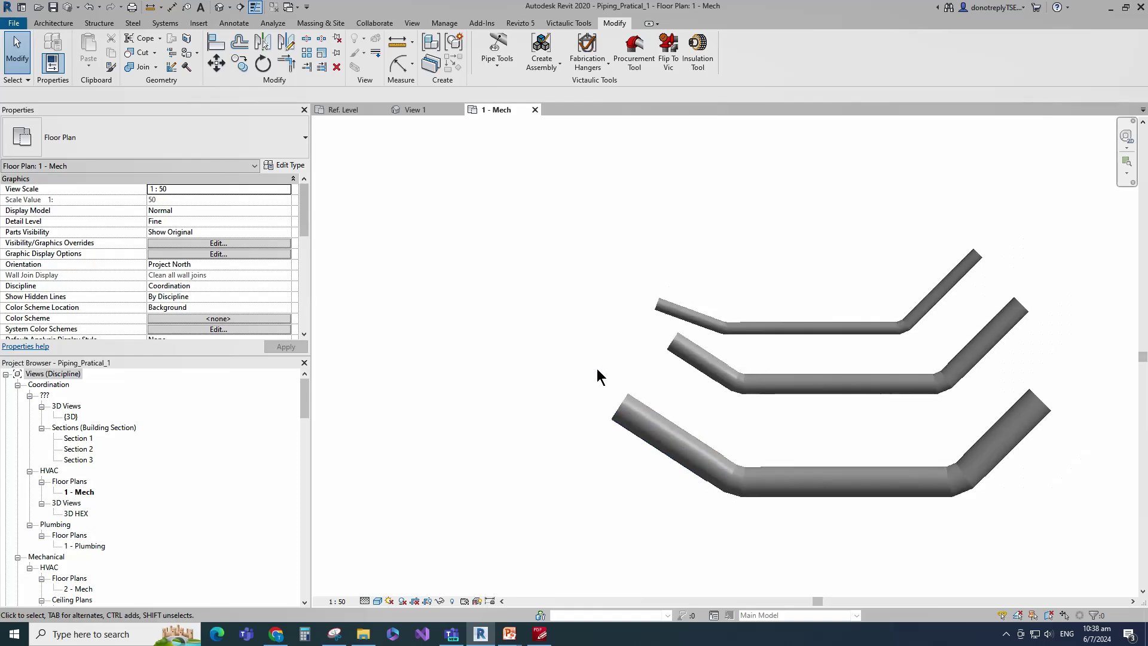